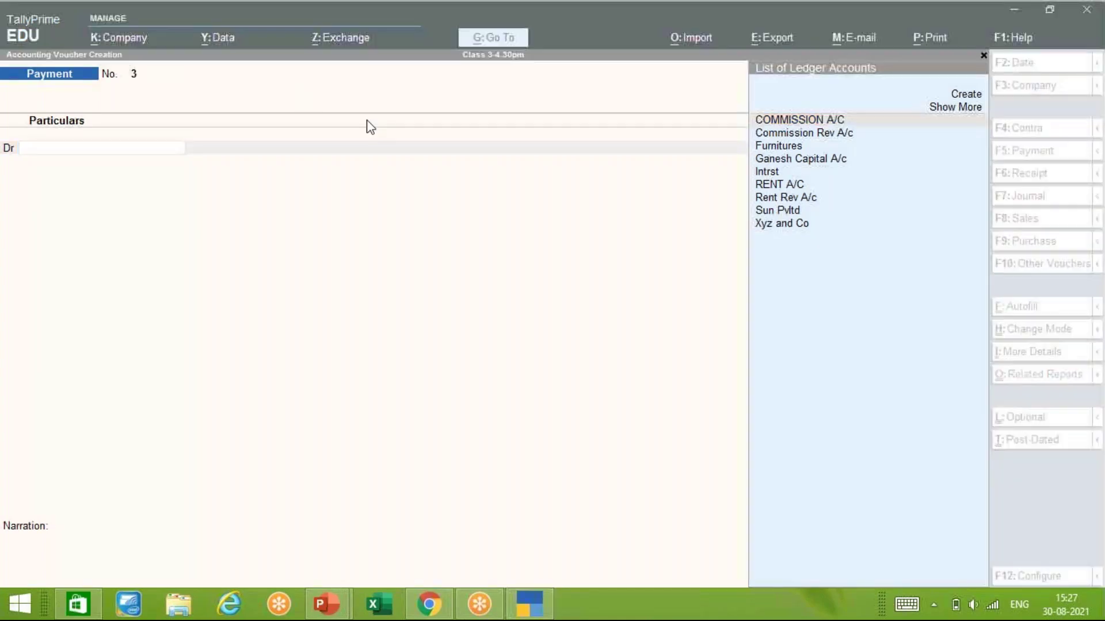
# - Start a journal voucher and begin a new ledger named Depreciation A/c for its debit line
pyautogui.click(102, 137)
pyautogui.click(115, 138)
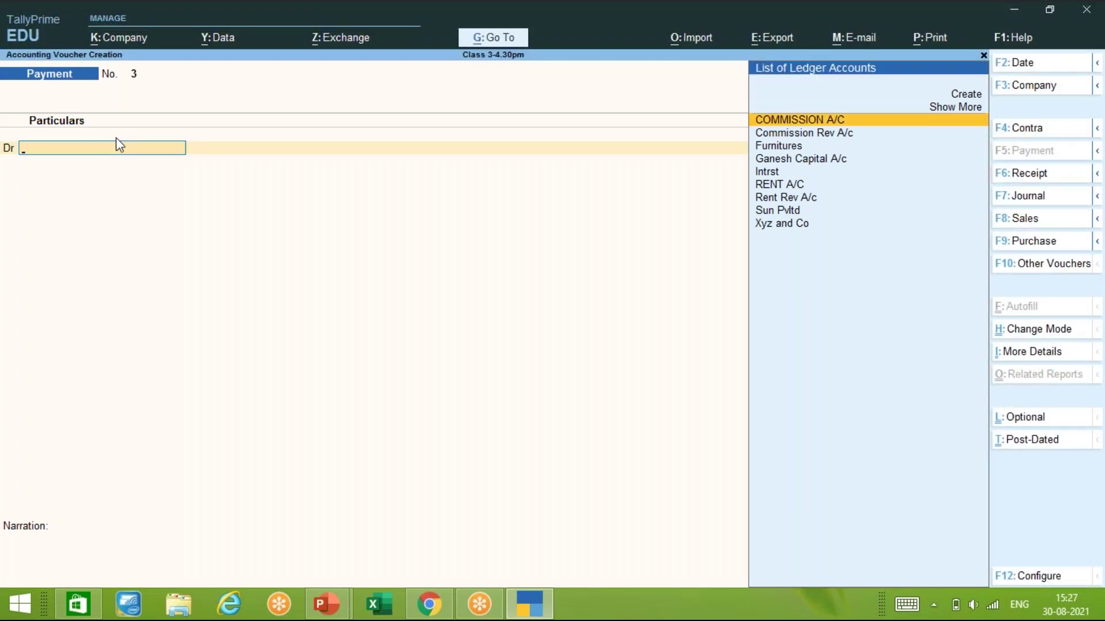
pyautogui.press('F7')
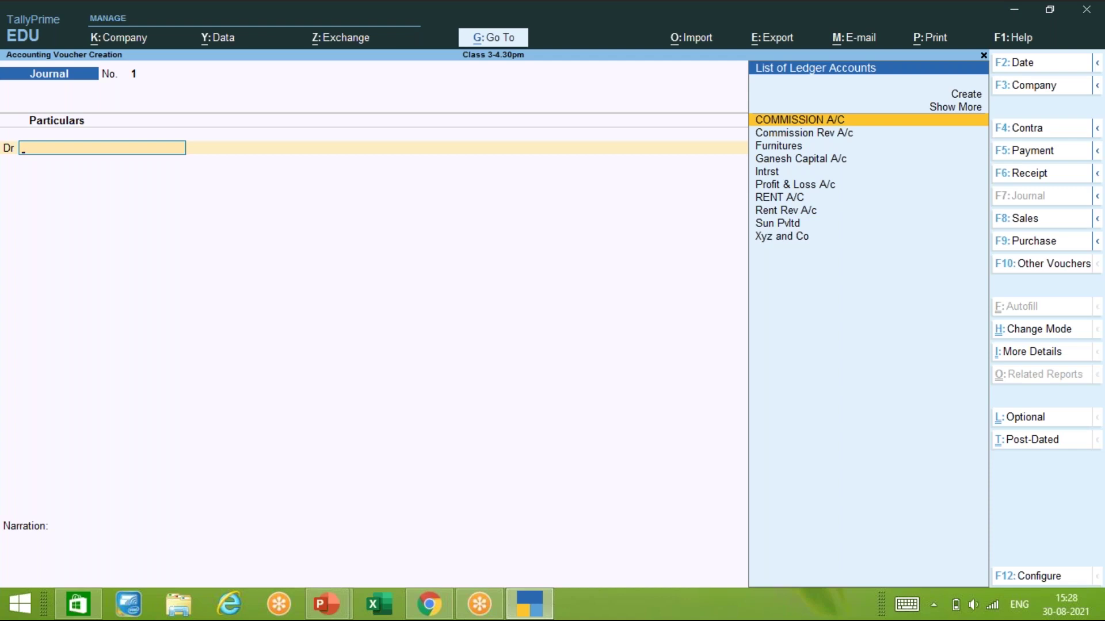
pyautogui.hotkey('alt', 'c')
pyautogui.write('Depr')
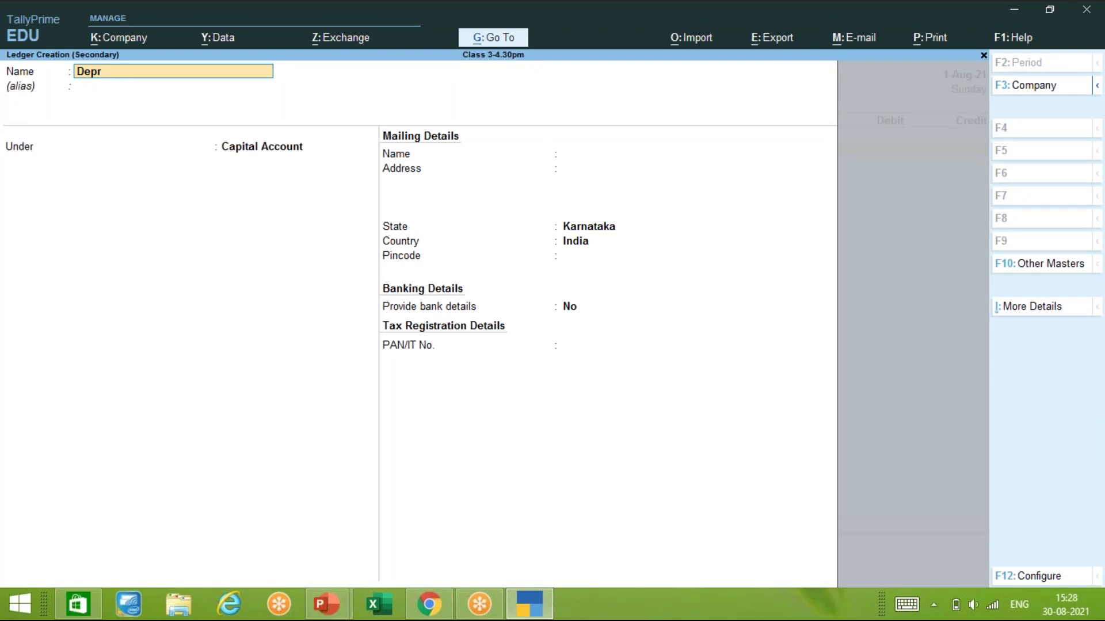
pyautogui.write('eciation a')
pyautogui.write('/c')
pyautogui.press('Return')
pyautogui.press('Return')
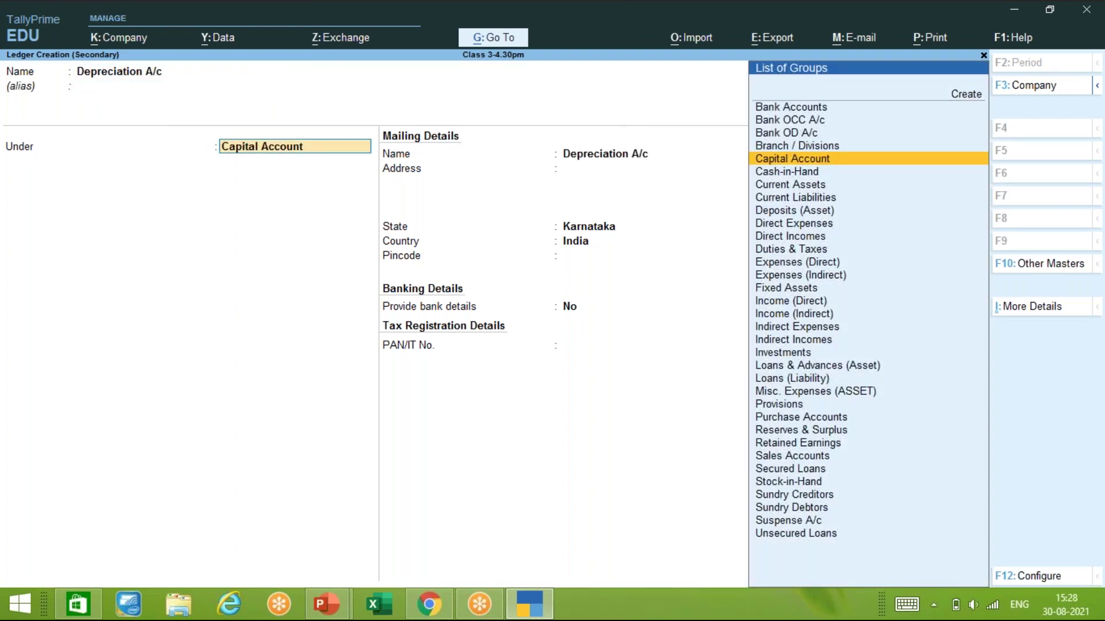
# - Group the Depreciation A/c ledger under Indirect Expenses with ledger type Not Applicable, and save it
pyautogui.write('In')
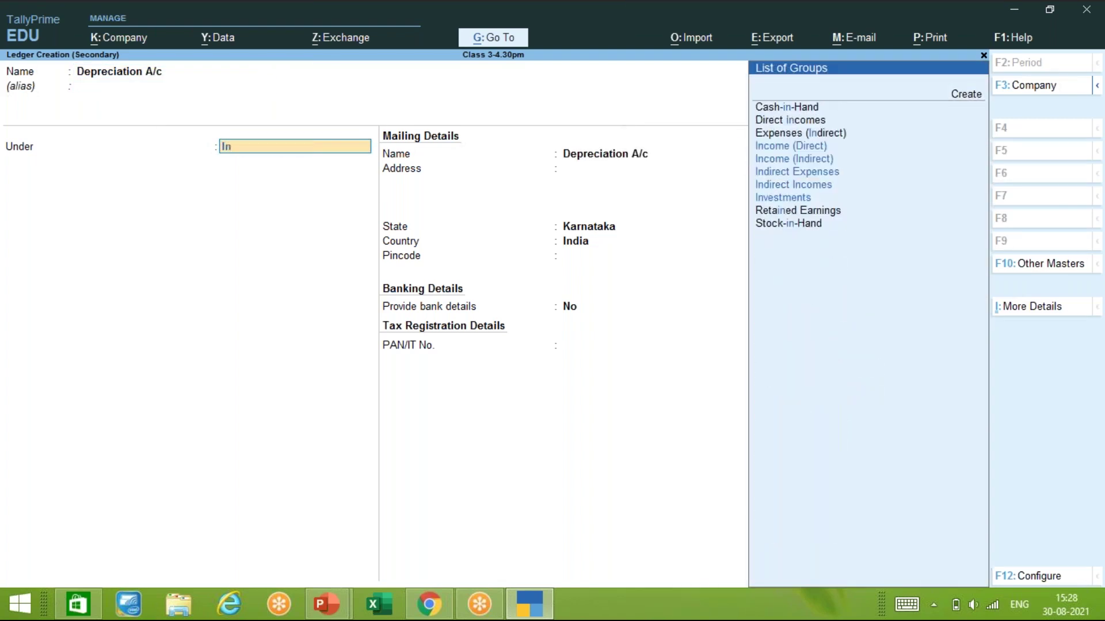
pyautogui.press('Down')
pyautogui.press('Down')
pyautogui.press('Down')
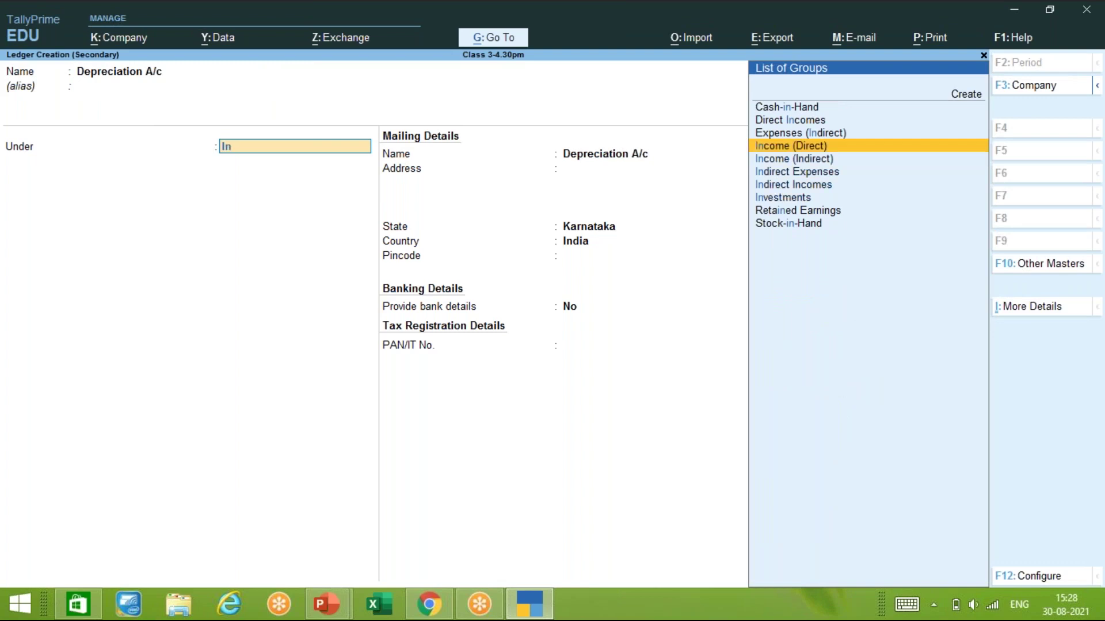
pyautogui.press('Return')
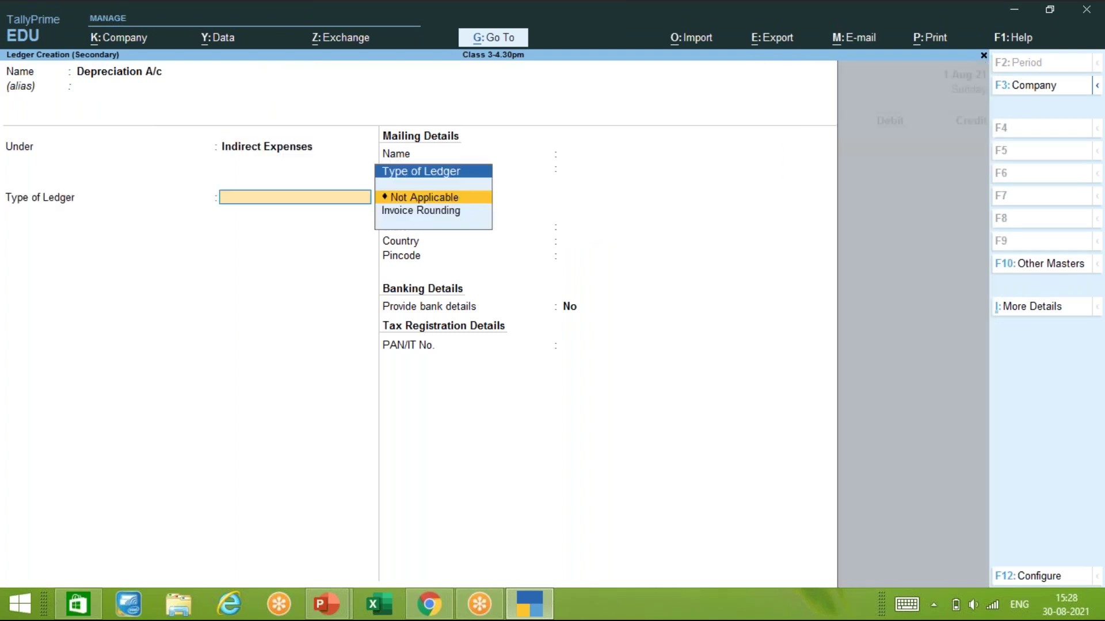
pyautogui.press('Return')
pyautogui.press('ctrl')
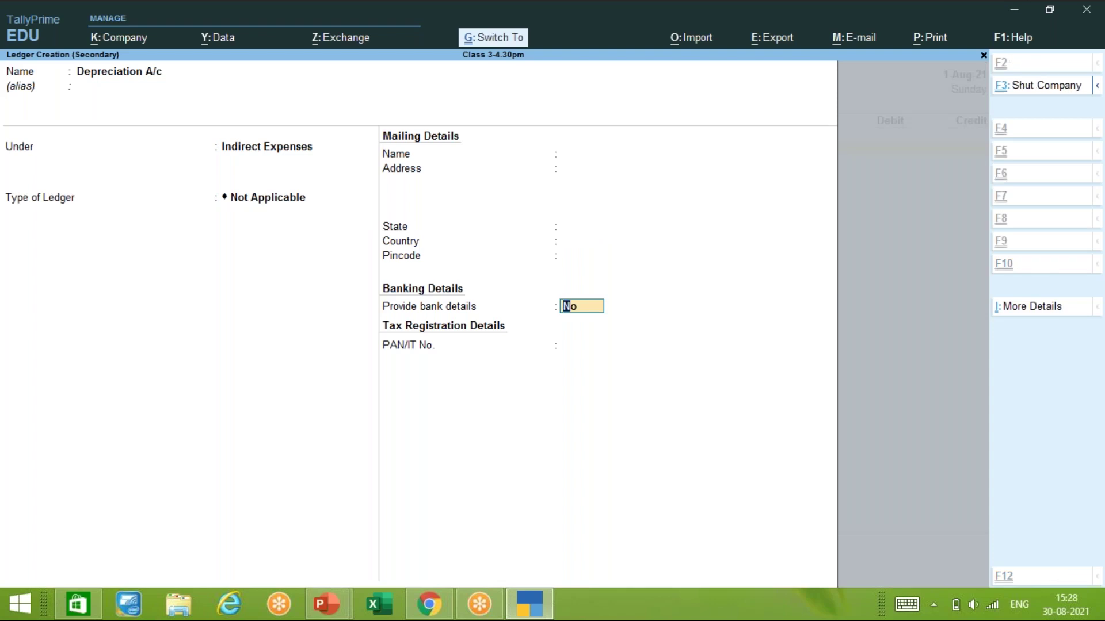
pyautogui.hotkey('ctrl', 'a')
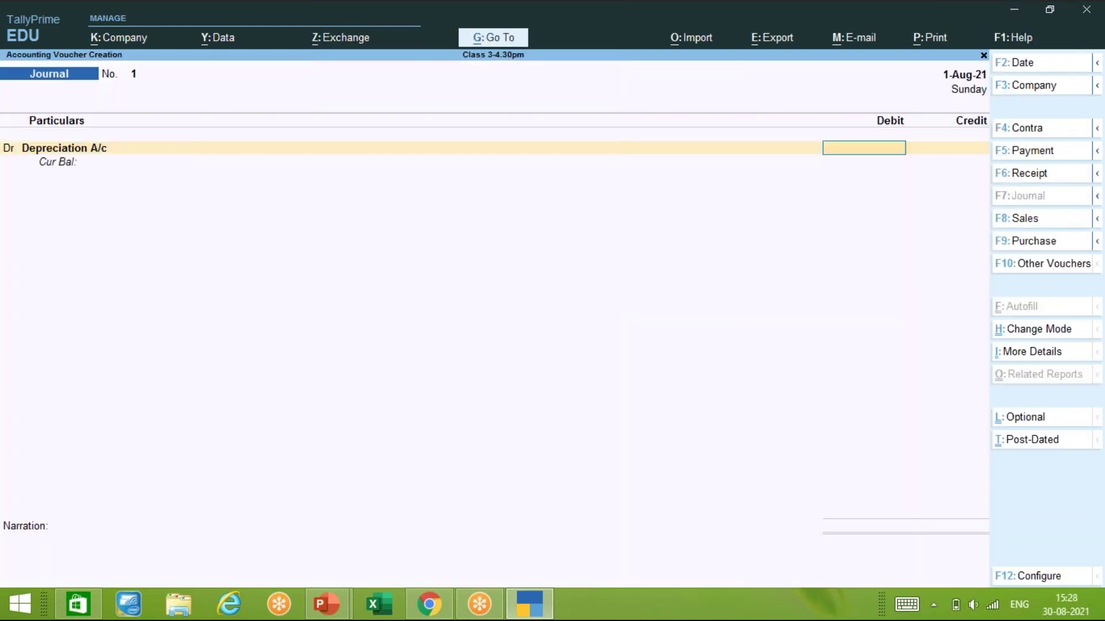
# - Debit Depreciation A/c with 400 and allocate the full amount to cost centre Bangal in the Karn category
pyautogui.write('400')
pyautogui.press('Return')
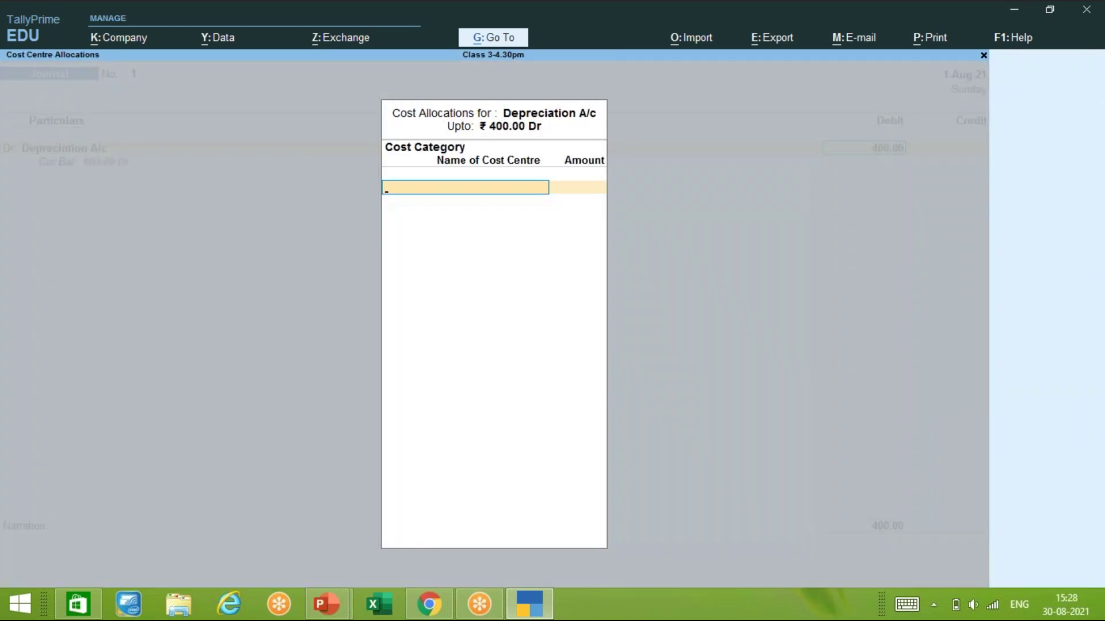
pyautogui.press('Return')
pyautogui.press('Return')
pyautogui.press('Return')
pyautogui.press('Return')
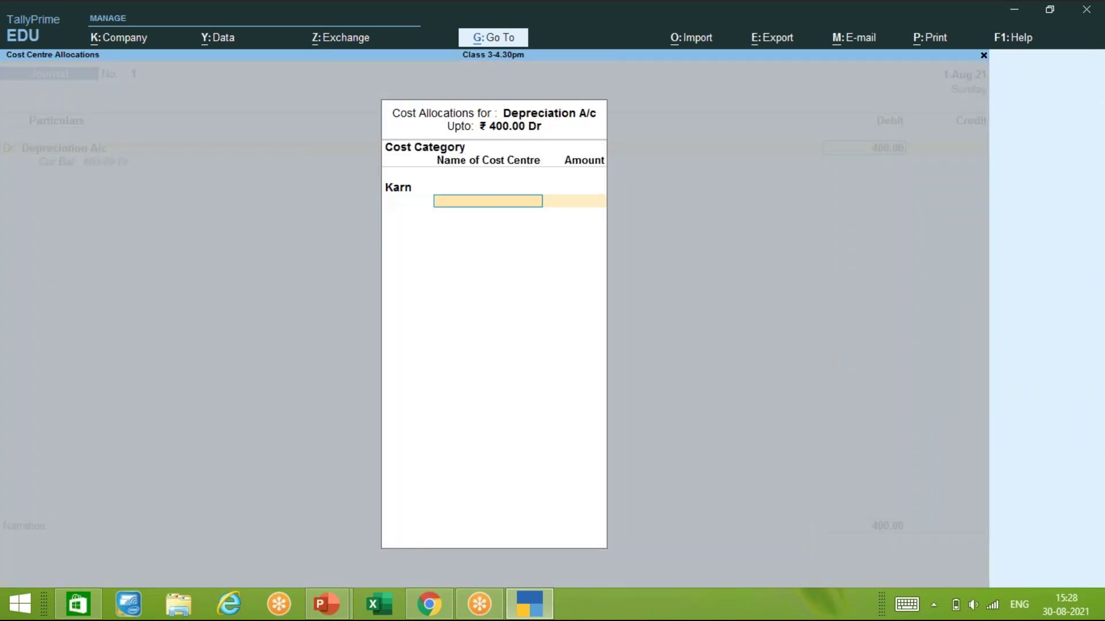
pyautogui.press('Return')
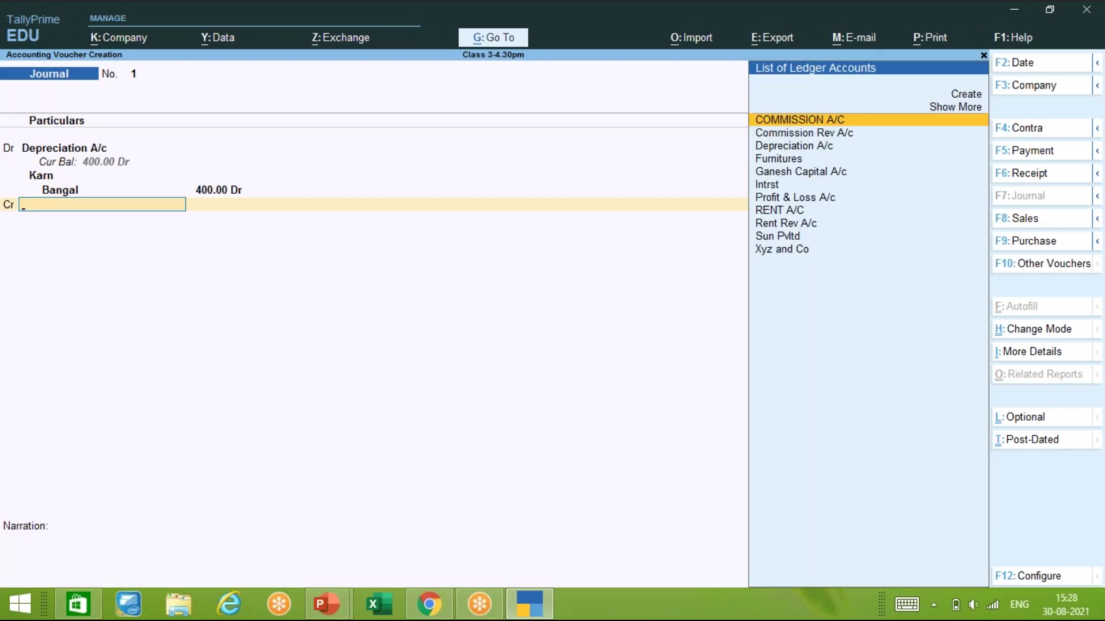
# - Credit the Furnitures ledger with 400 in the journal voucher
pyautogui.press('Down')
pyautogui.press('Down')
pyautogui.press('Down')
pyautogui.press('Return')
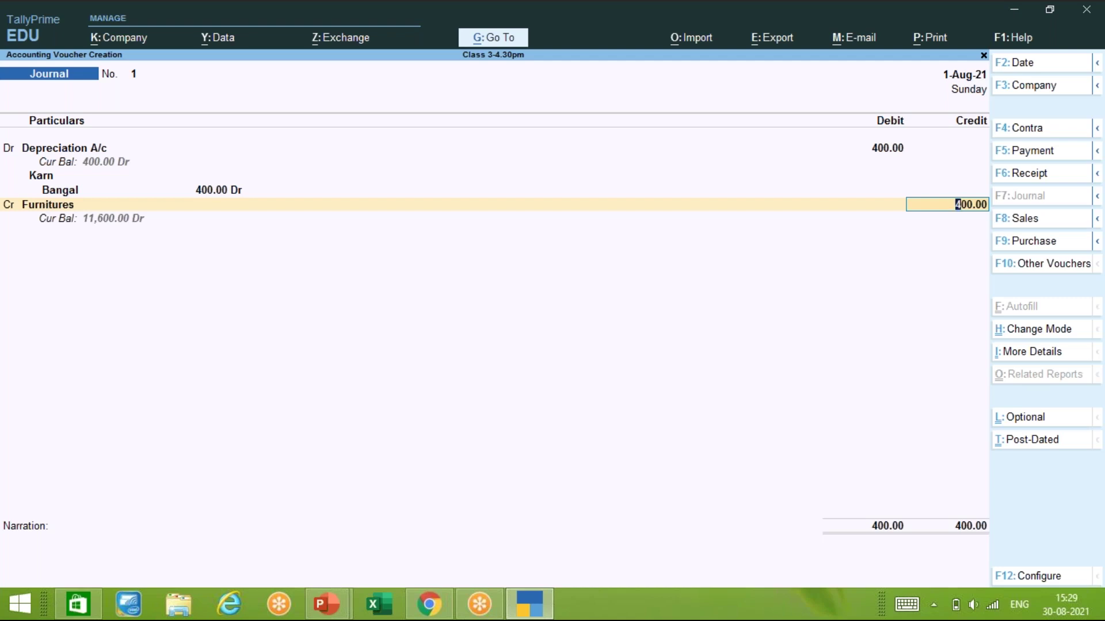
pyautogui.press('Return')
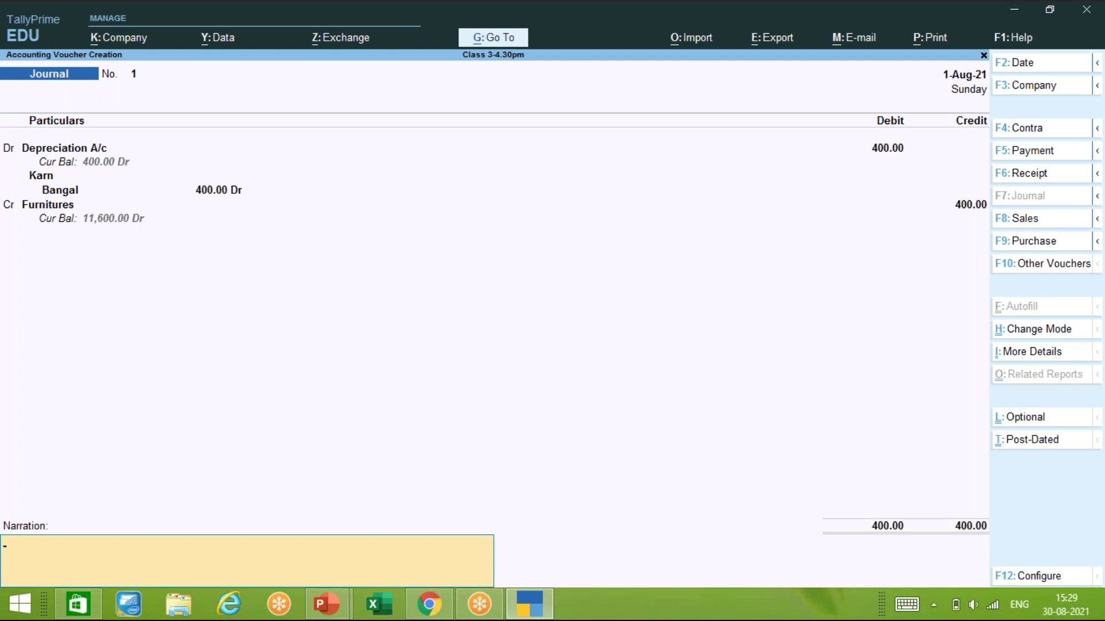
# - Enter the narration "being furniture depr" and save the journal voucher
pyautogui.write('being furniture depr')
pyautogui.press('Return')
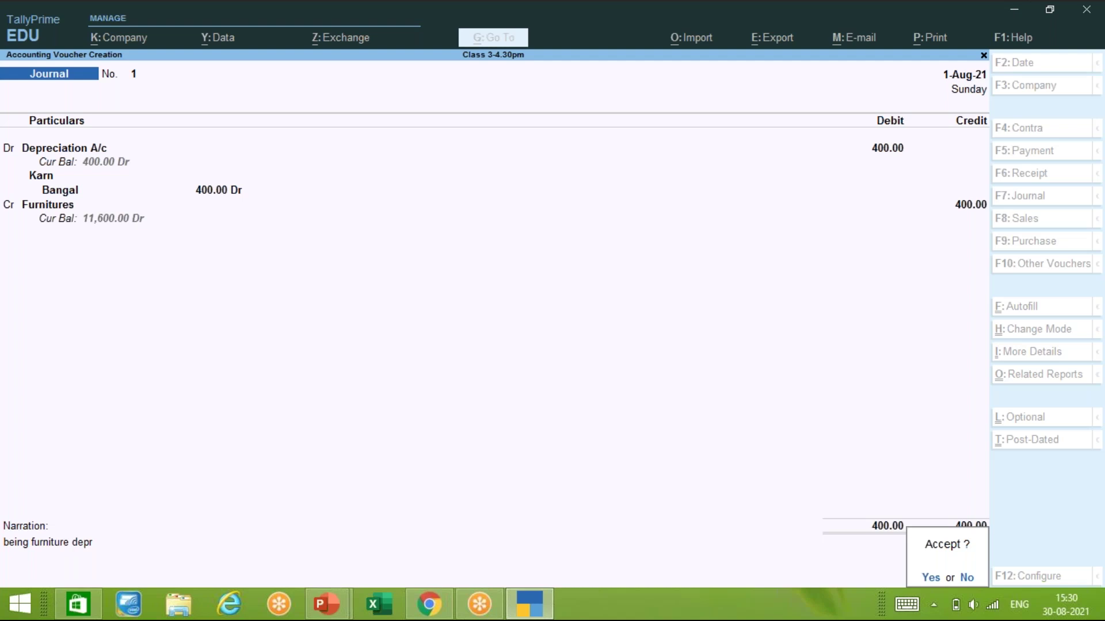
pyautogui.press('Return')
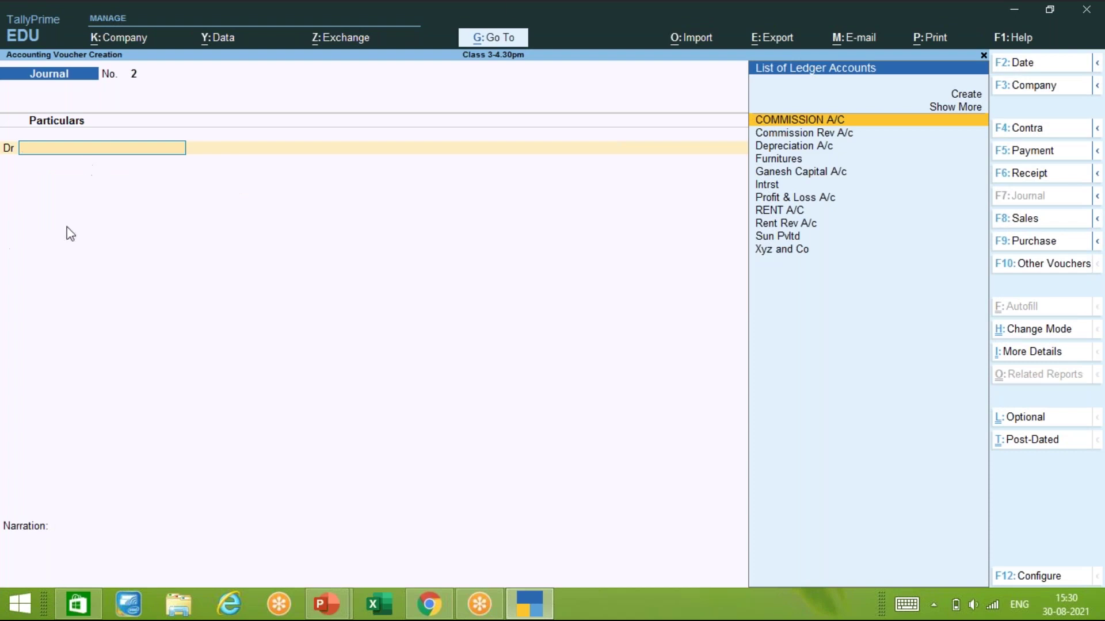
# - Check the journal voucher exercises in the PowerPoint file Tally notes dd.pptx and return to TallyPrime
pyautogui.click(332, 614)
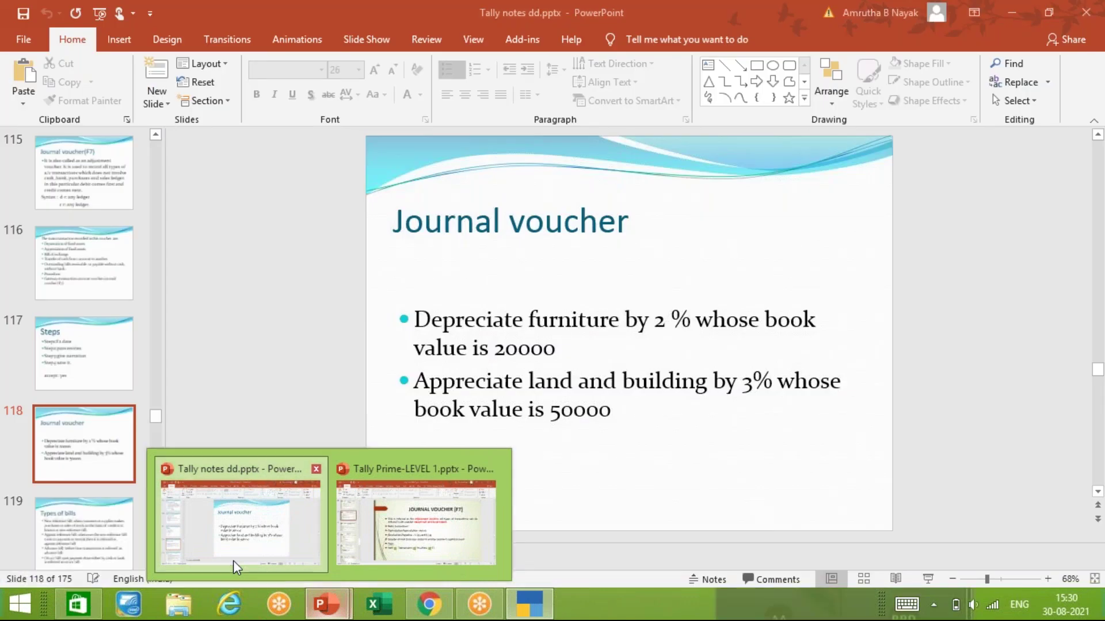
pyautogui.click(233, 560)
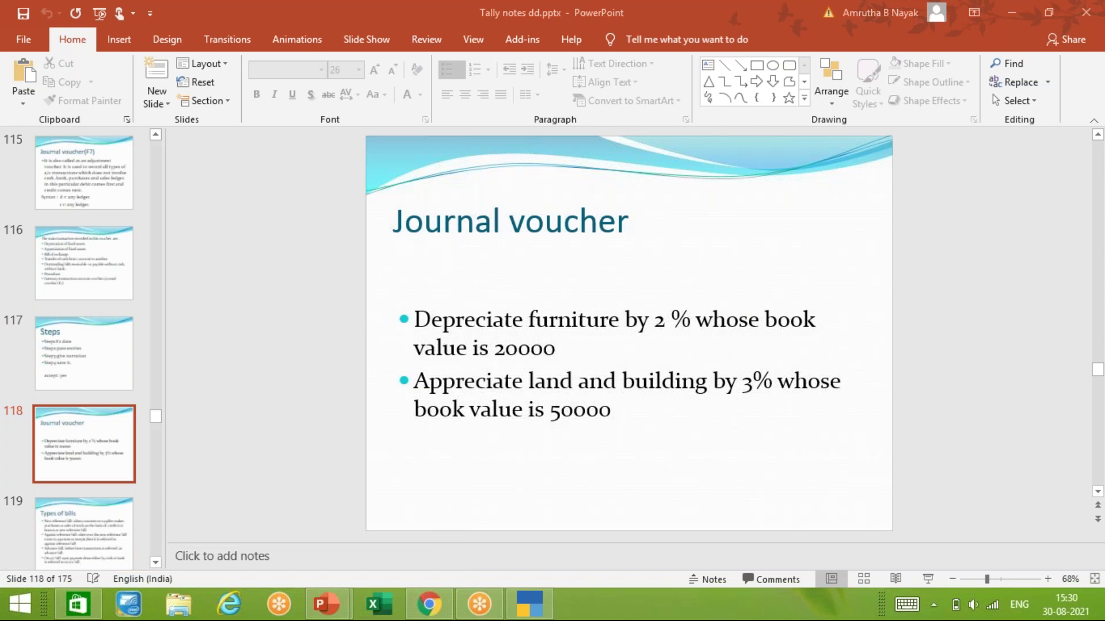
pyautogui.click(530, 604)
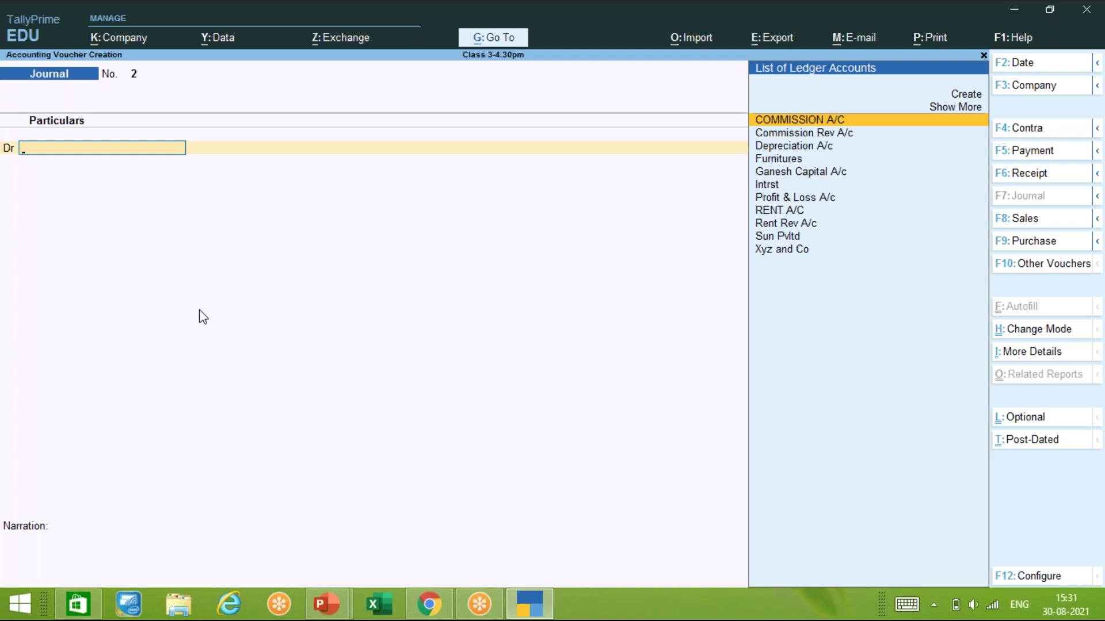
# - Start a payment voucher and create a debit ledger named Land and Building A/c under Fixed Assets
pyautogui.press('F5')
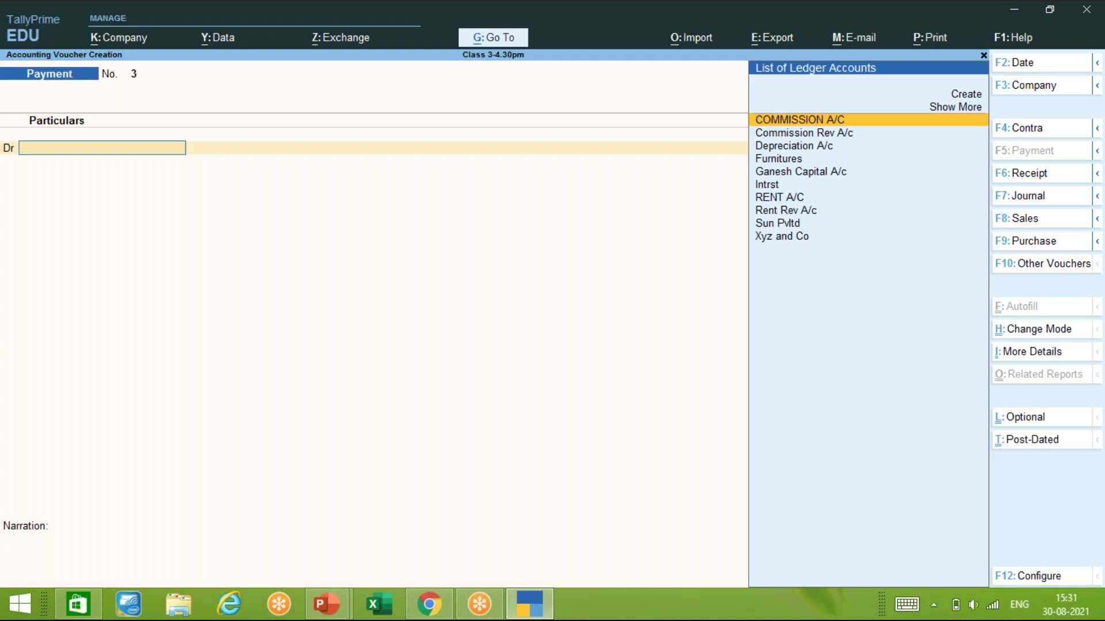
pyautogui.hotkey('alt', 'c')
pyautogui.write('La')
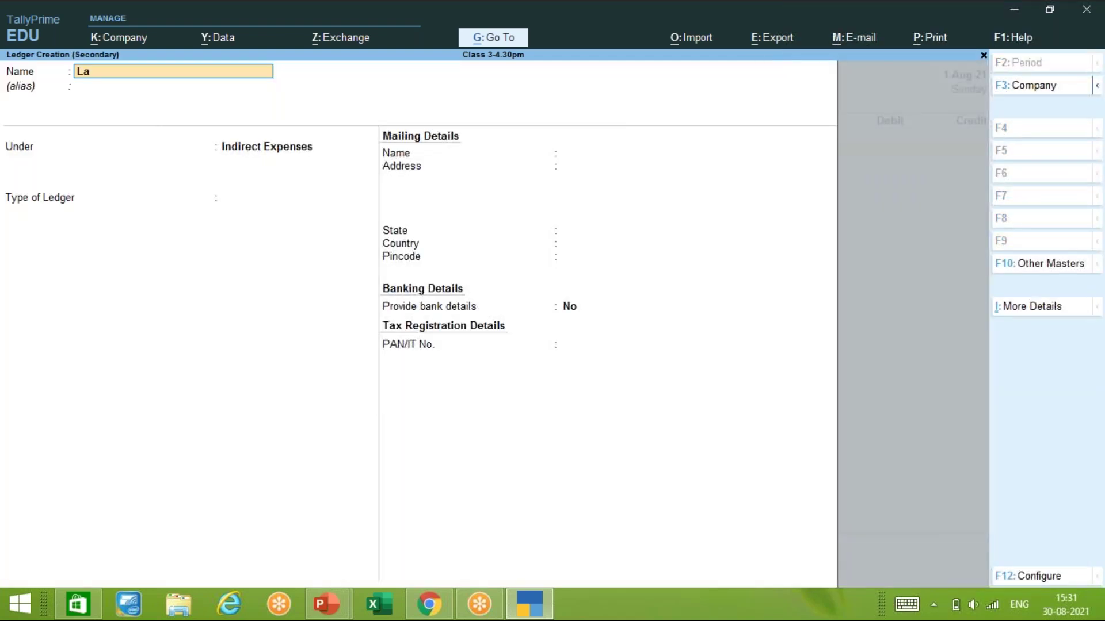
pyautogui.write('nd and Building A/c')
pyautogui.press('Return')
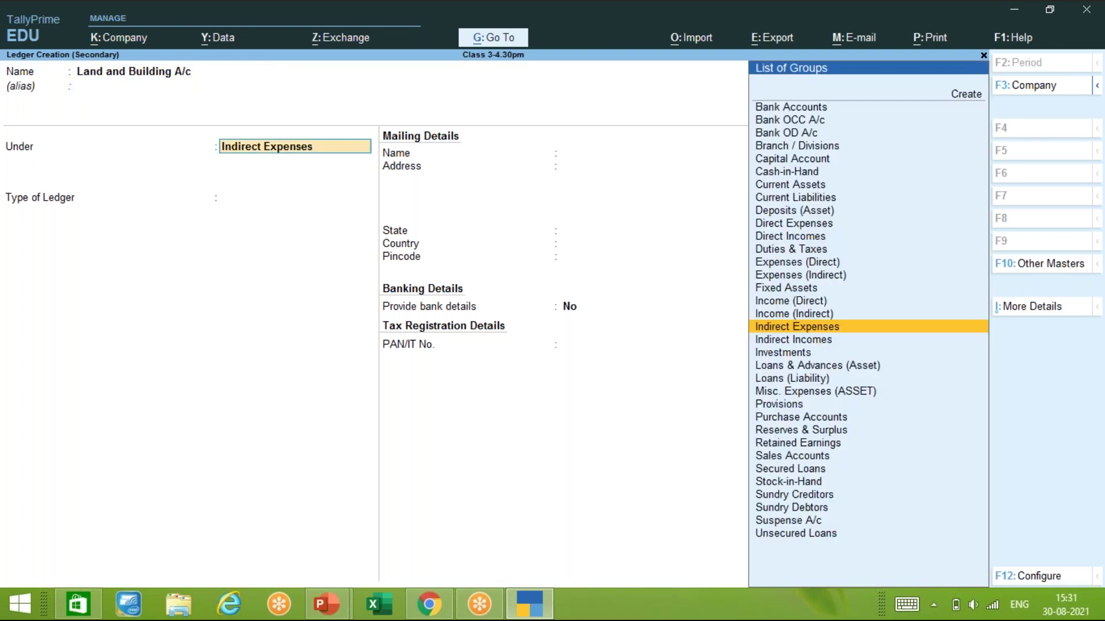
pyautogui.write('Fi')
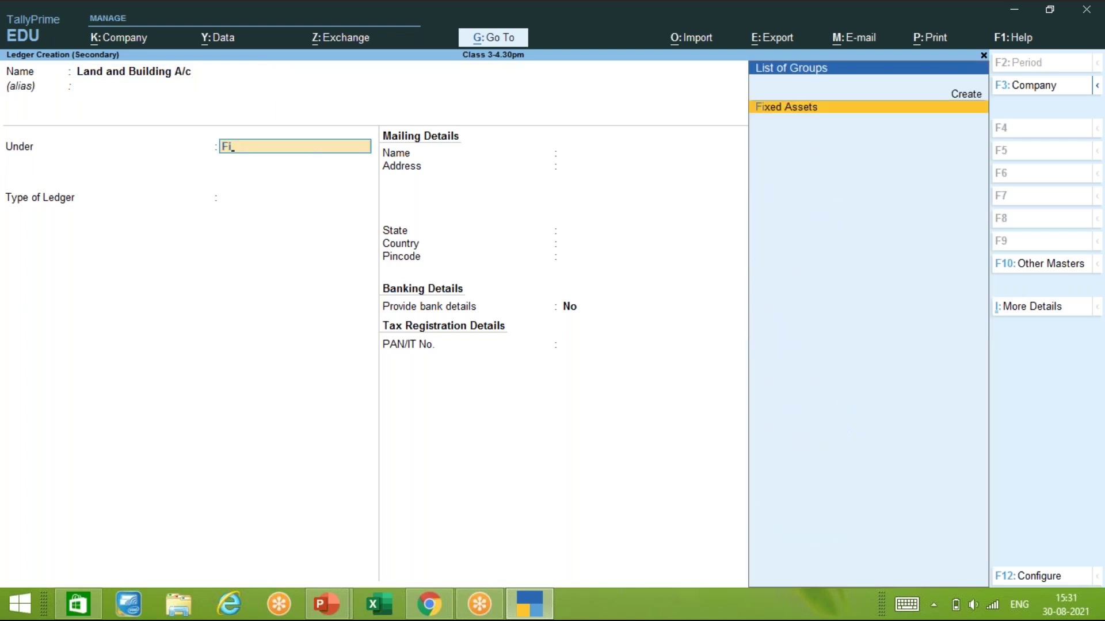
pyautogui.press('Return')
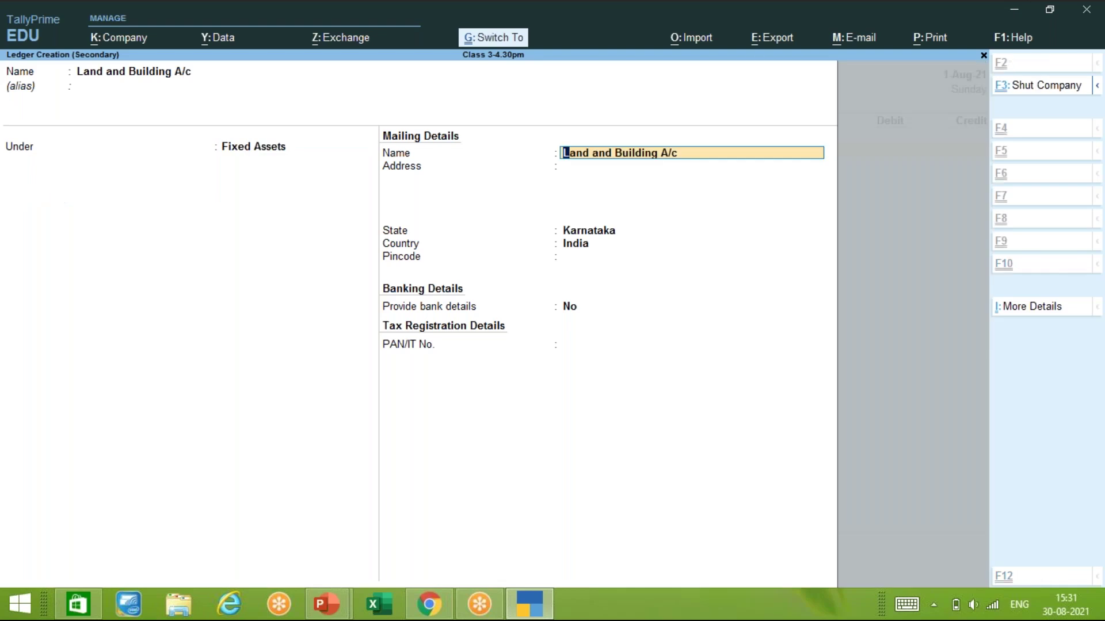
pyautogui.hotkey('ctrl', 'a')
pyautogui.press('Return')
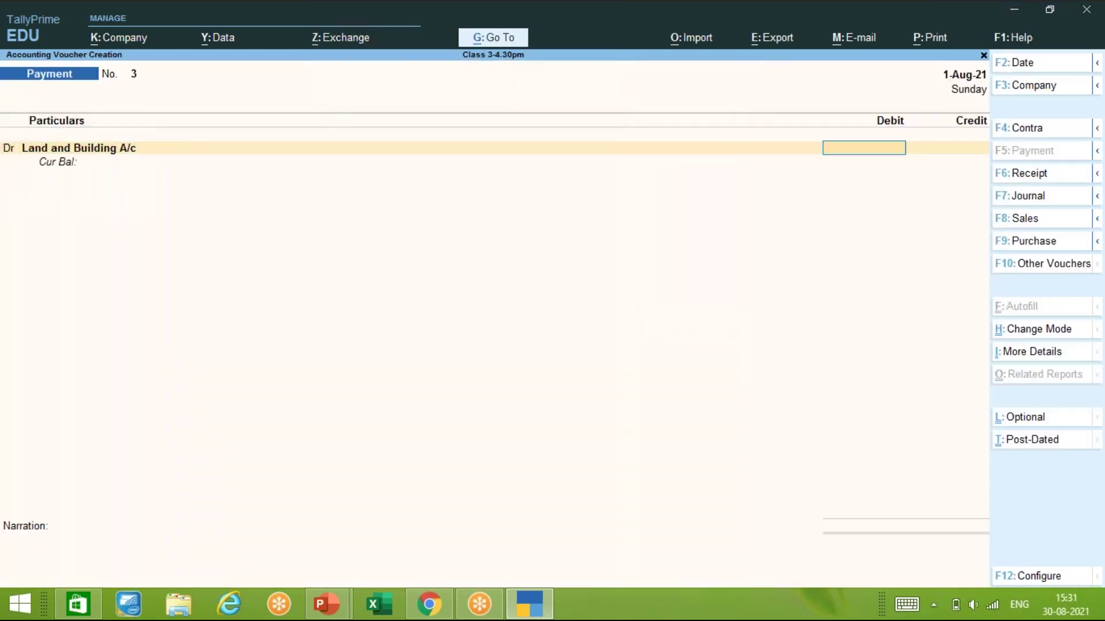
# - Debit Land and Building A/c and credit Cash with 50000, and save the payment voucher without a narration
pyautogui.write('50000')
pyautogui.press('Return')
pyautogui.press('c')
pyautogui.press('Return')
pyautogui.press('Return')
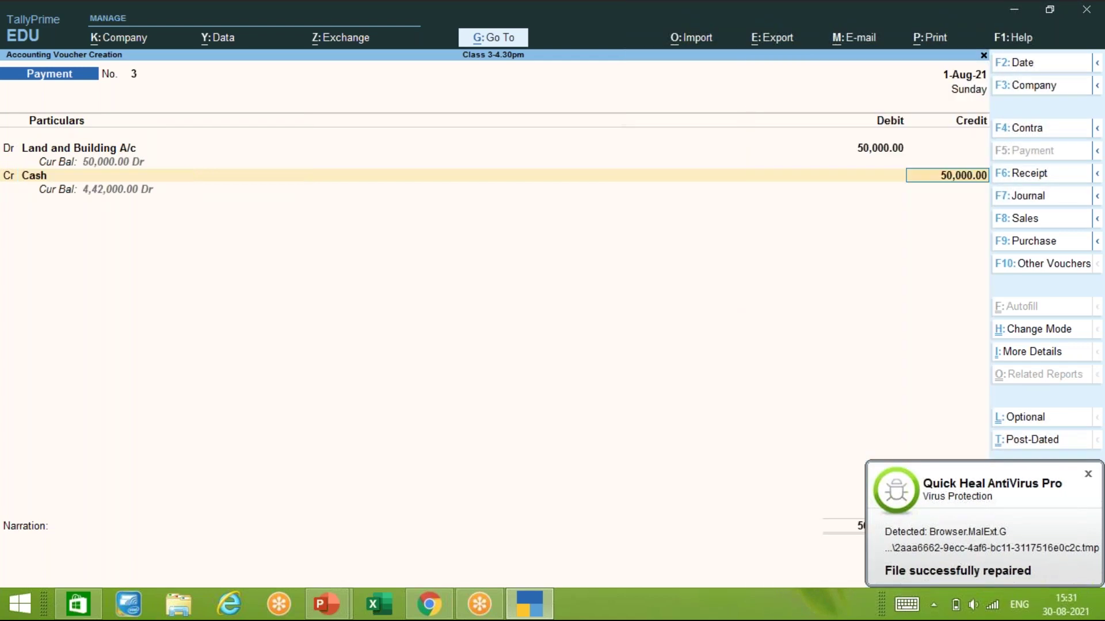
pyautogui.press('Return')
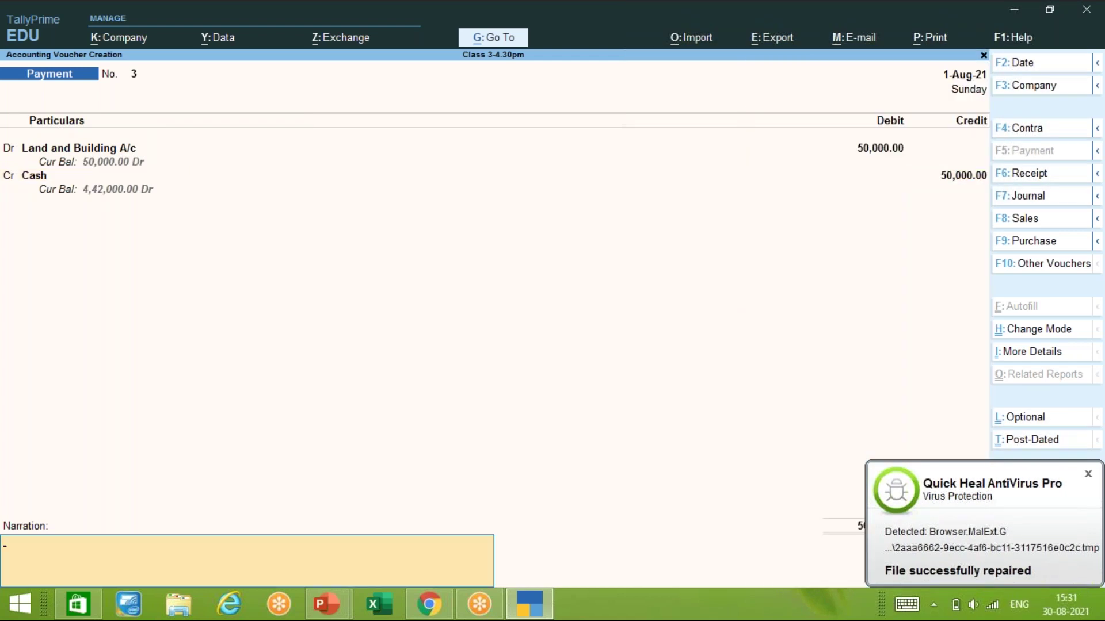
pyautogui.press('Return')
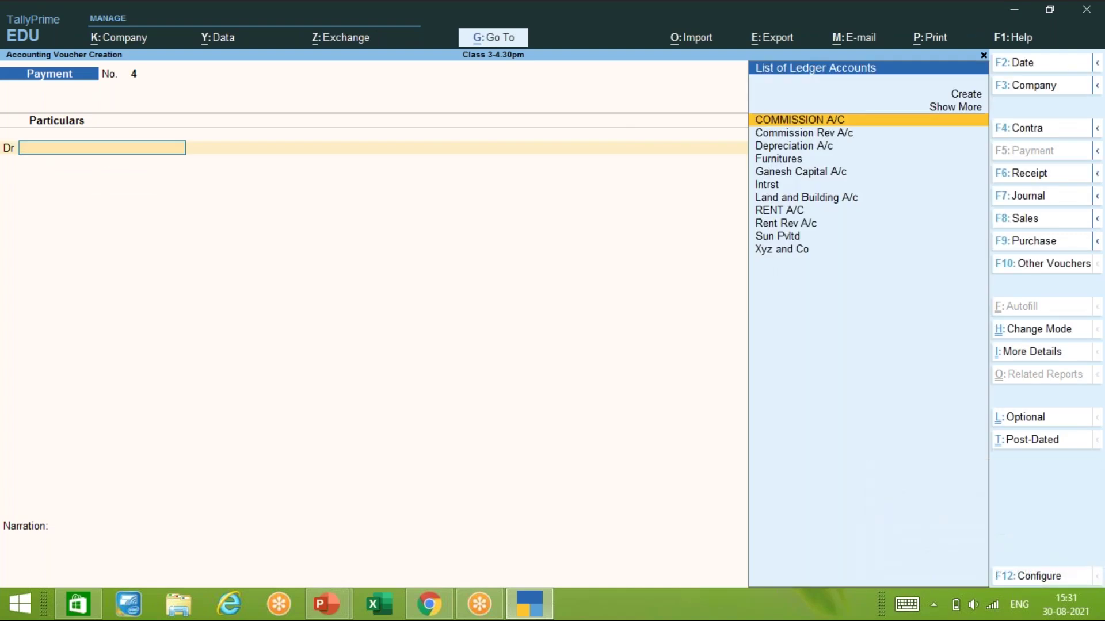
# - Start a new journal voucher and debit Land and Building A/c with 1500
pyautogui.press('F8')
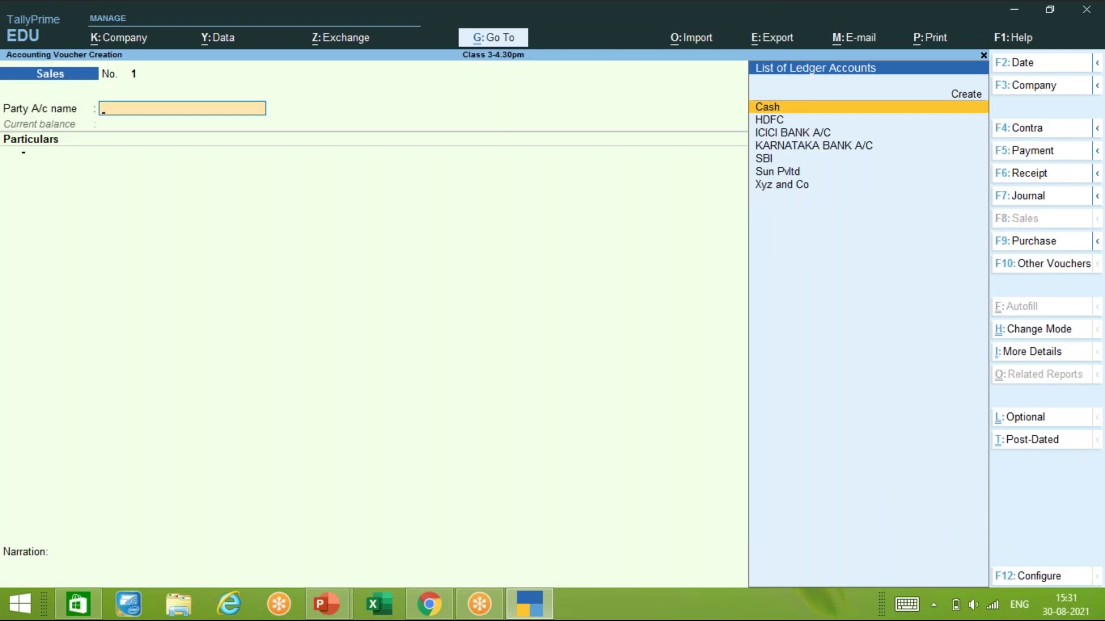
pyautogui.press('F7')
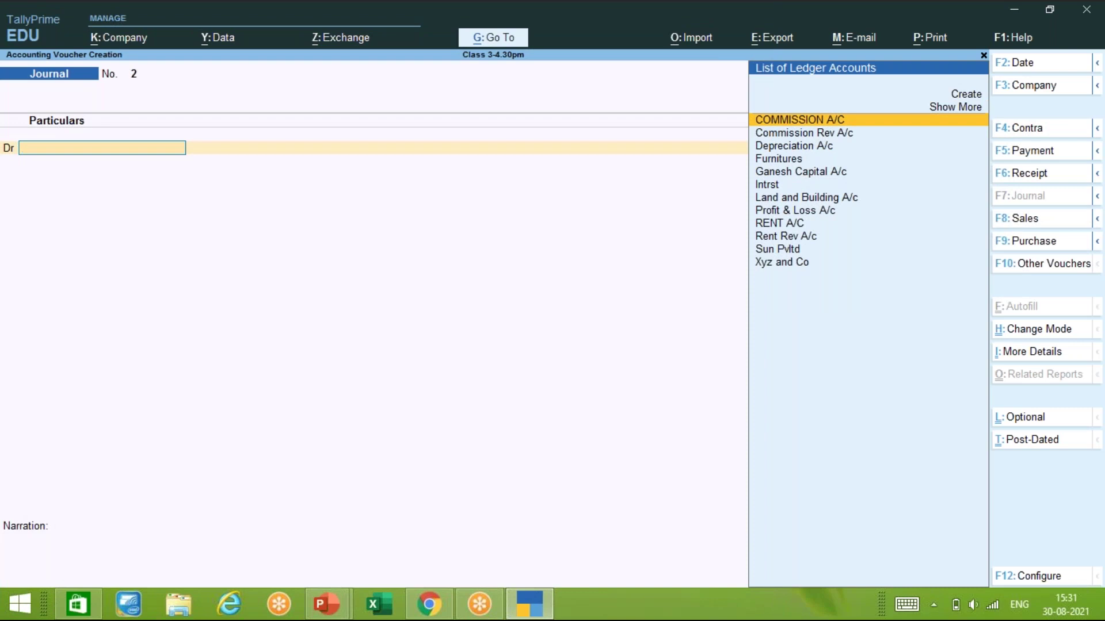
pyautogui.press('Down')
pyautogui.press('Down')
pyautogui.press('Down')
pyautogui.press('Down')
pyautogui.press('Down')
pyautogui.press('Down')
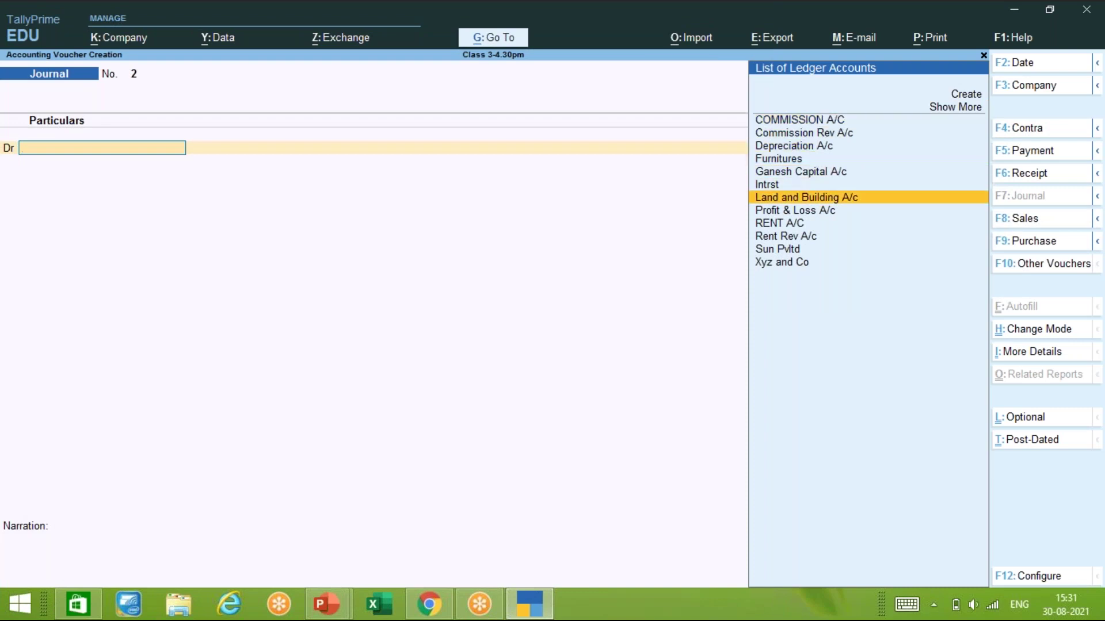
pyautogui.press('Return')
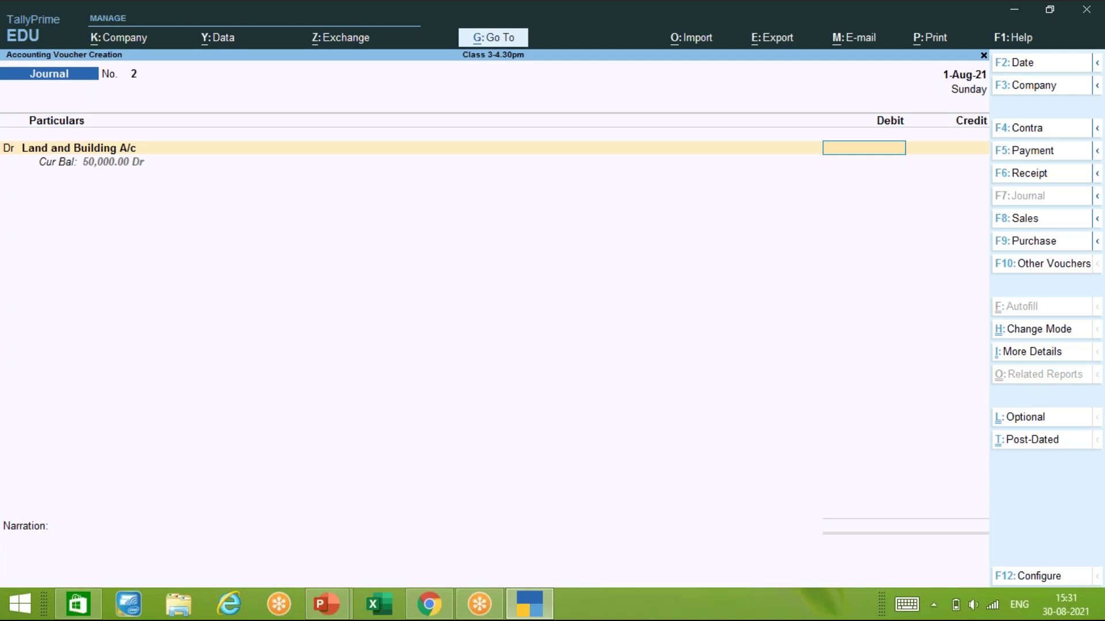
pyautogui.write('1500')
pyautogui.press('Return')
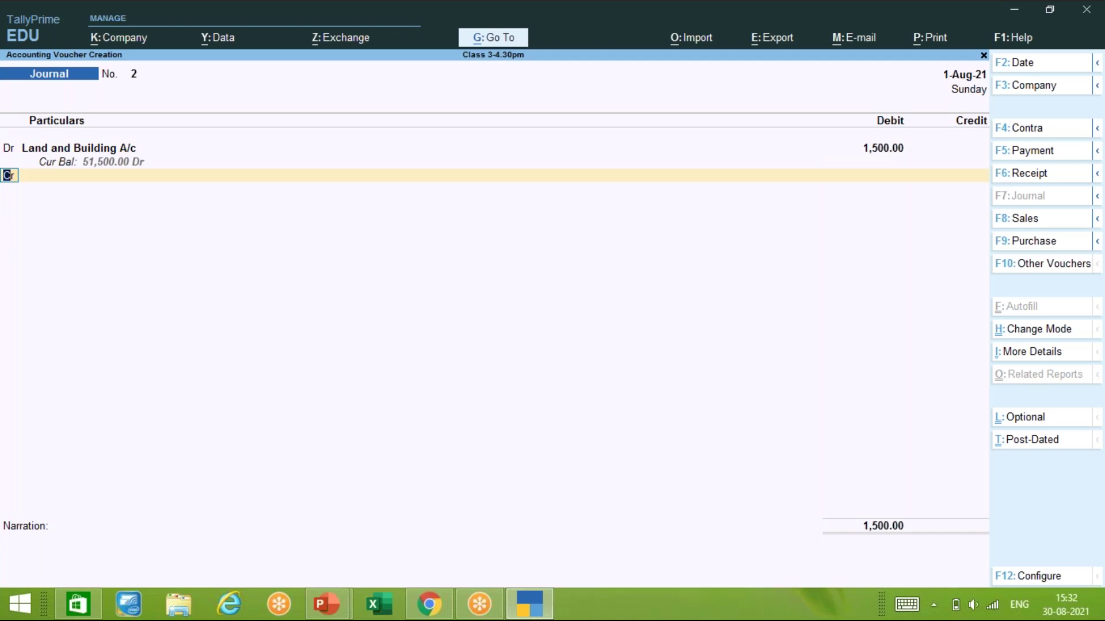
# - Create a ledger named Appr A/c under Indirect Incomes for the credit line, with ledger type Not Applicable
pyautogui.press('Return')
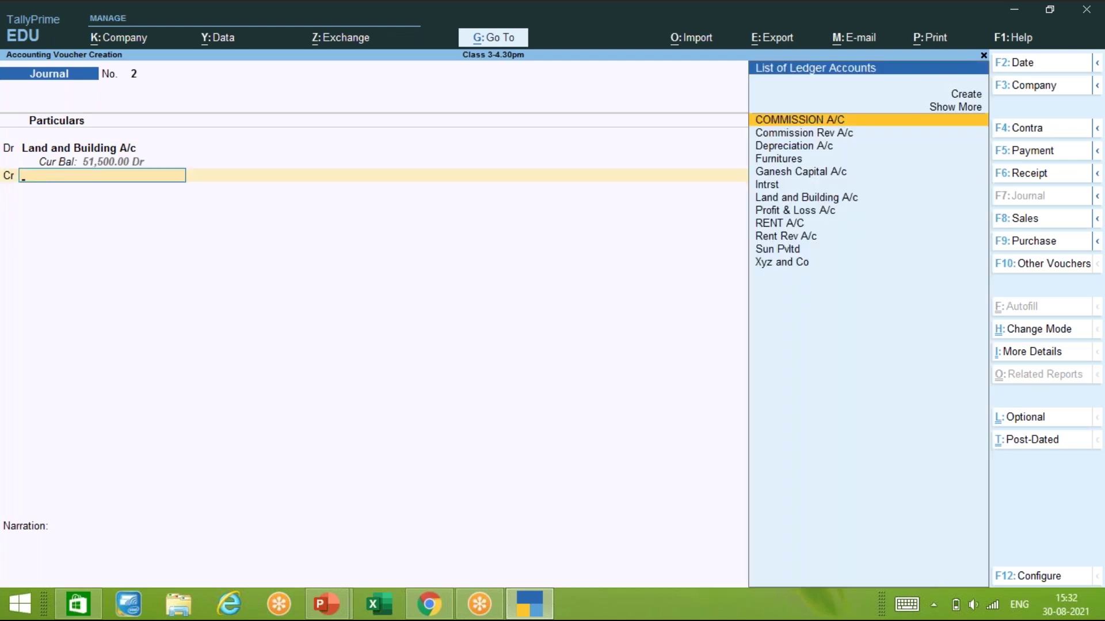
pyautogui.hotkey('alt', 'c')
pyautogui.write('Appr a/c')
pyautogui.press('Return')
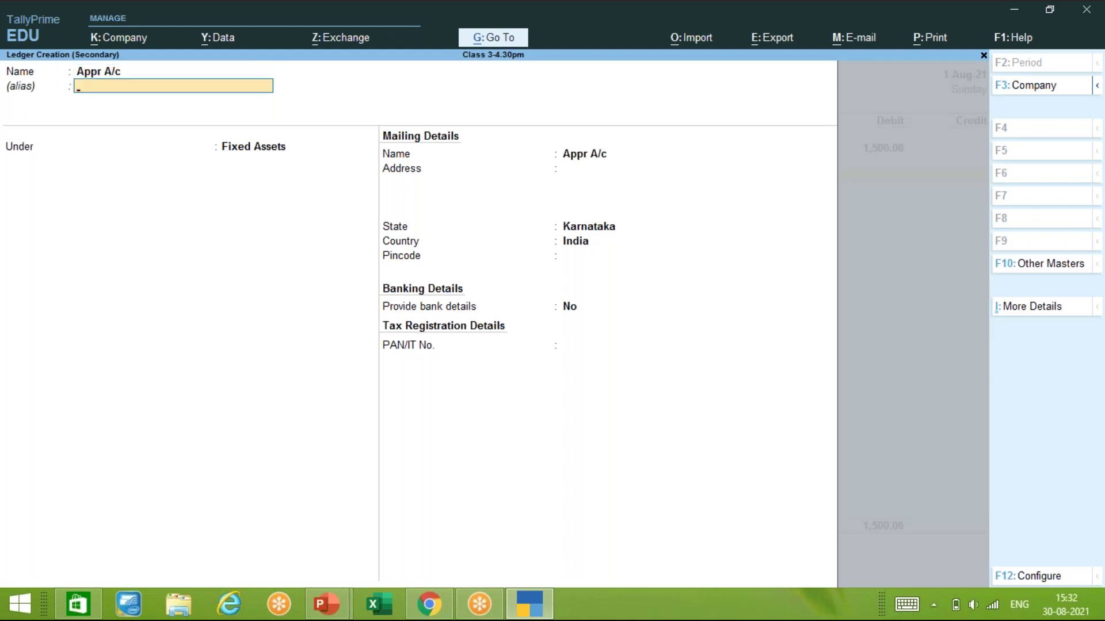
pyautogui.press('Return')
pyautogui.write('In')
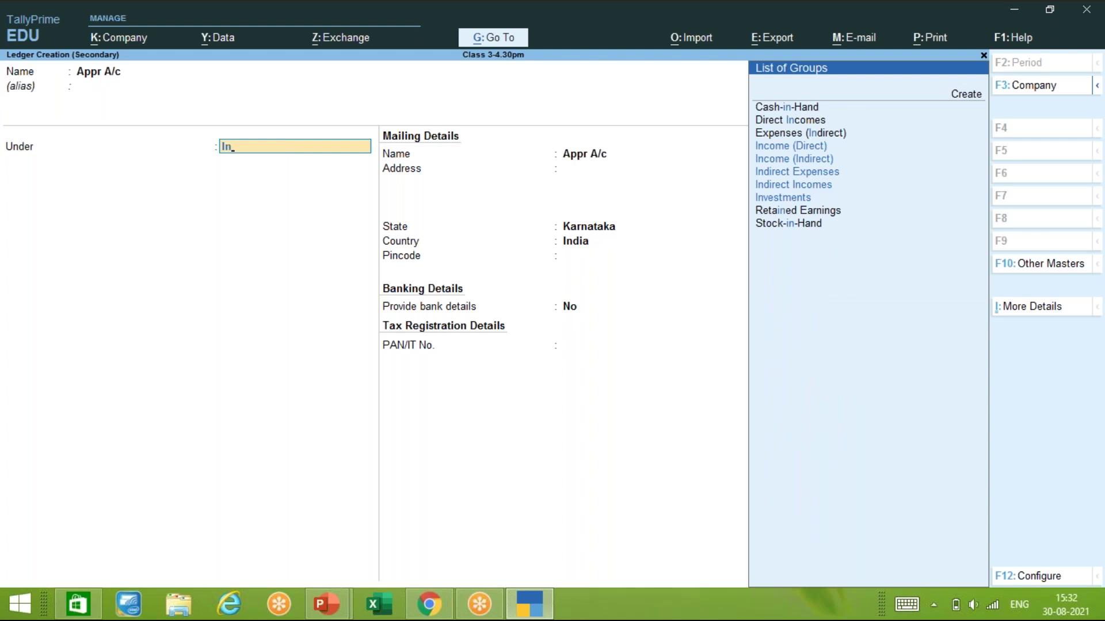
pyautogui.press('Down')
pyautogui.press('Down')
pyautogui.press('Down')
pyautogui.press('Return')
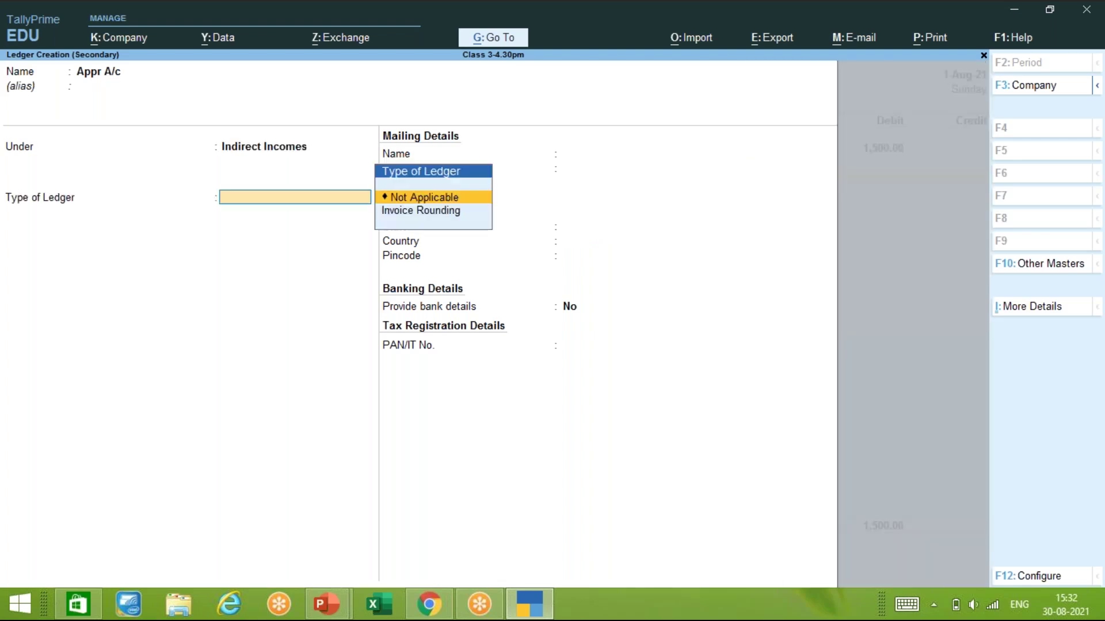
pyautogui.press('Return')
pyautogui.hotkey('ctrl', 'a')
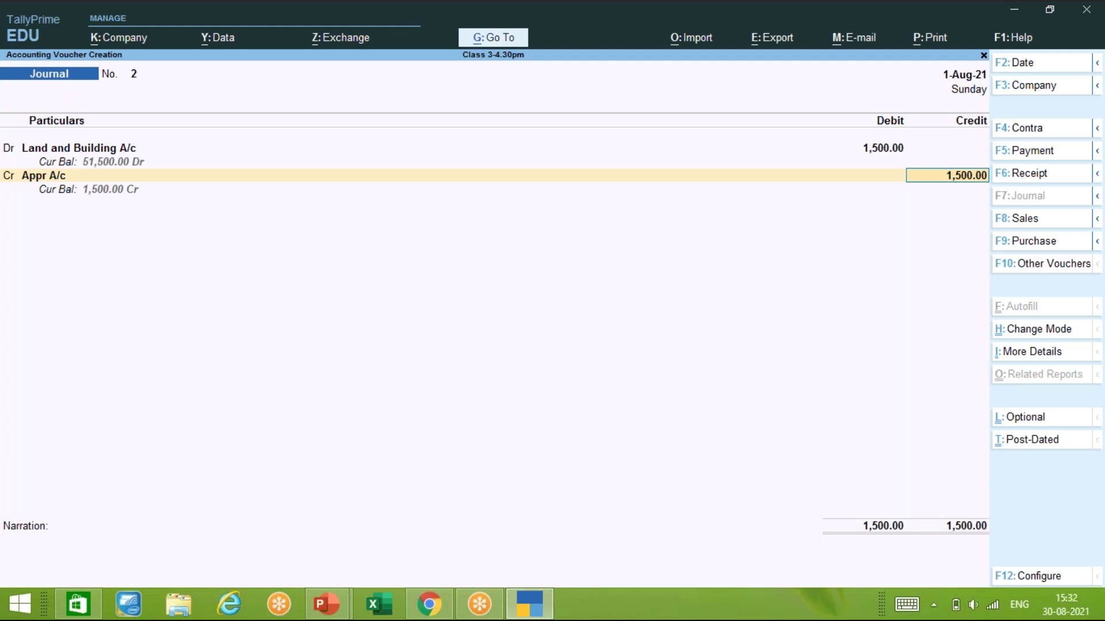
# - Credit Appr A/c with 1500 allocated to cost centre Bangal under Karn, and enter the narration "being ladn and building appr"
pyautogui.press('Return')
pyautogui.press('Return')
pyautogui.press('Return')
pyautogui.press('Return')
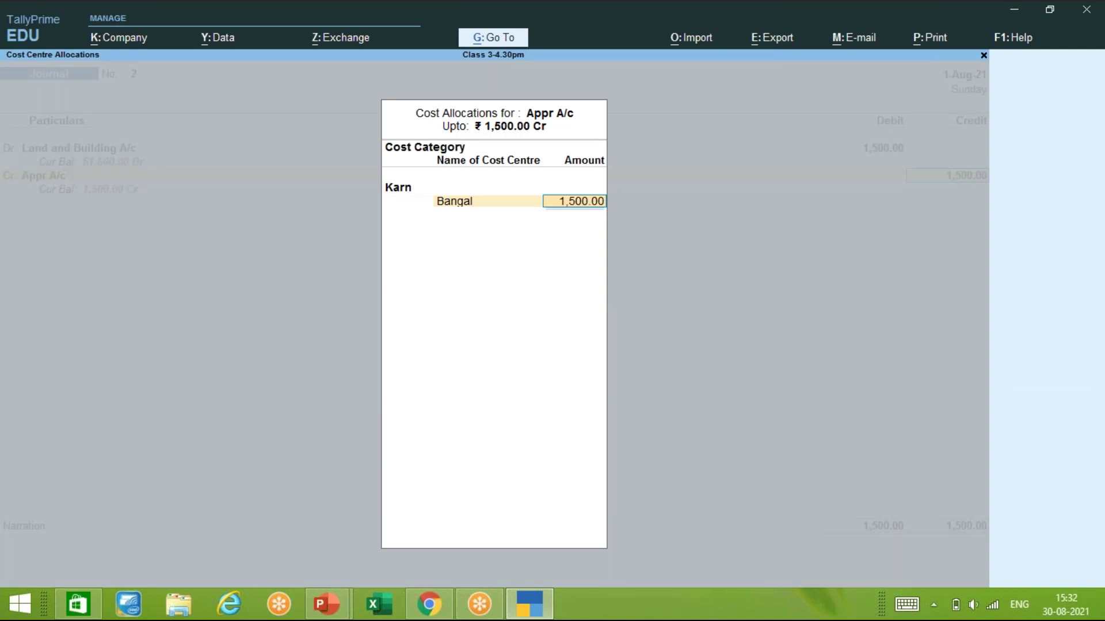
pyautogui.press('Return')
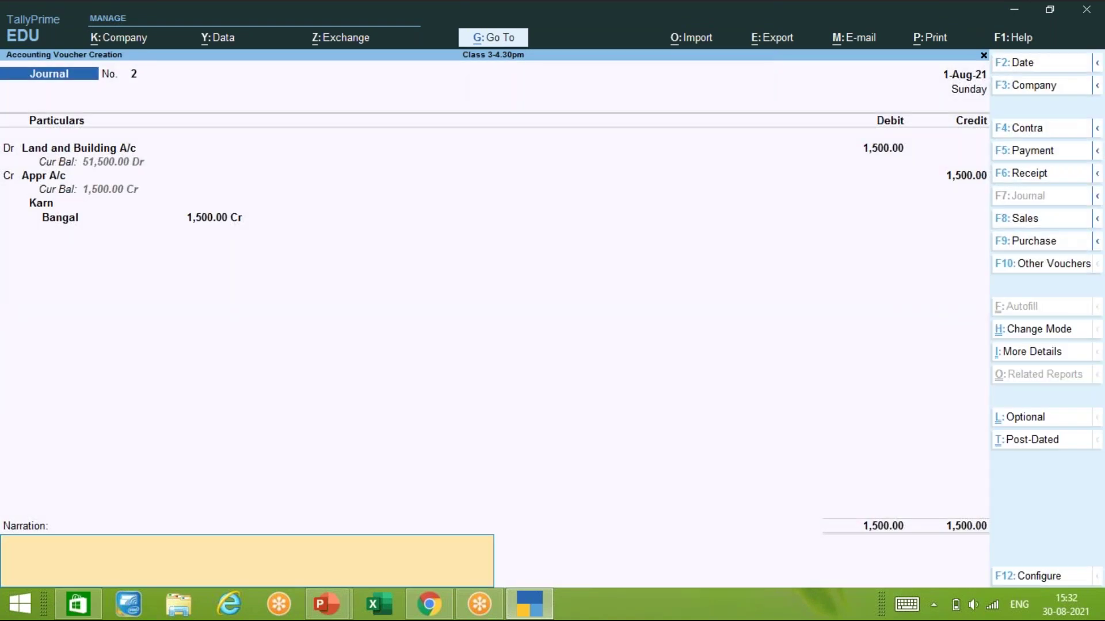
pyautogui.write('being ladn and building appr')
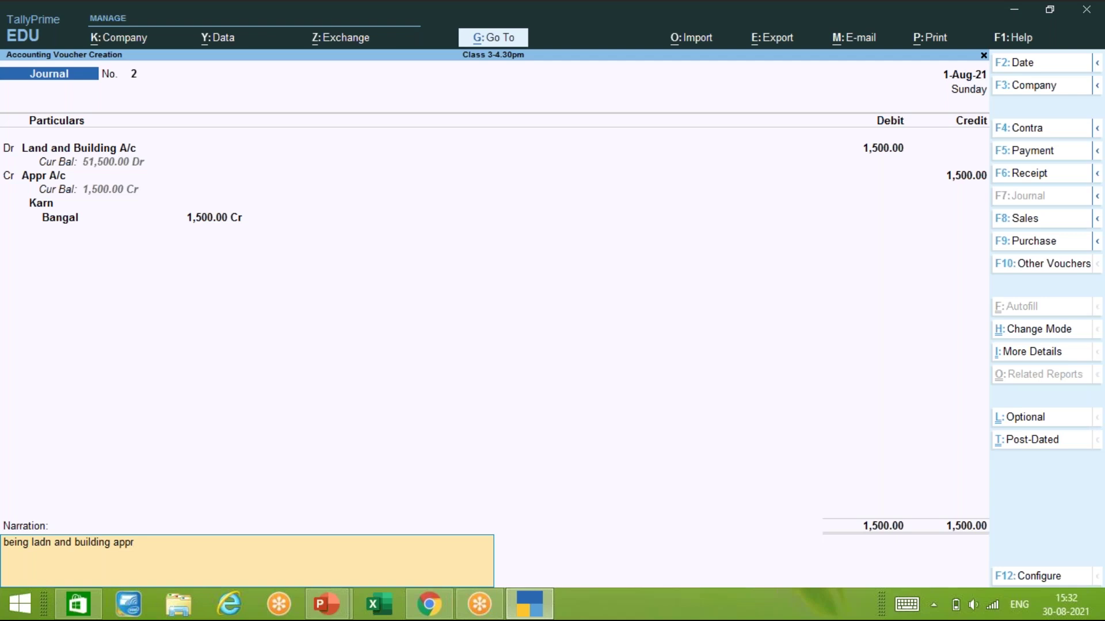
pyautogui.press('Return')
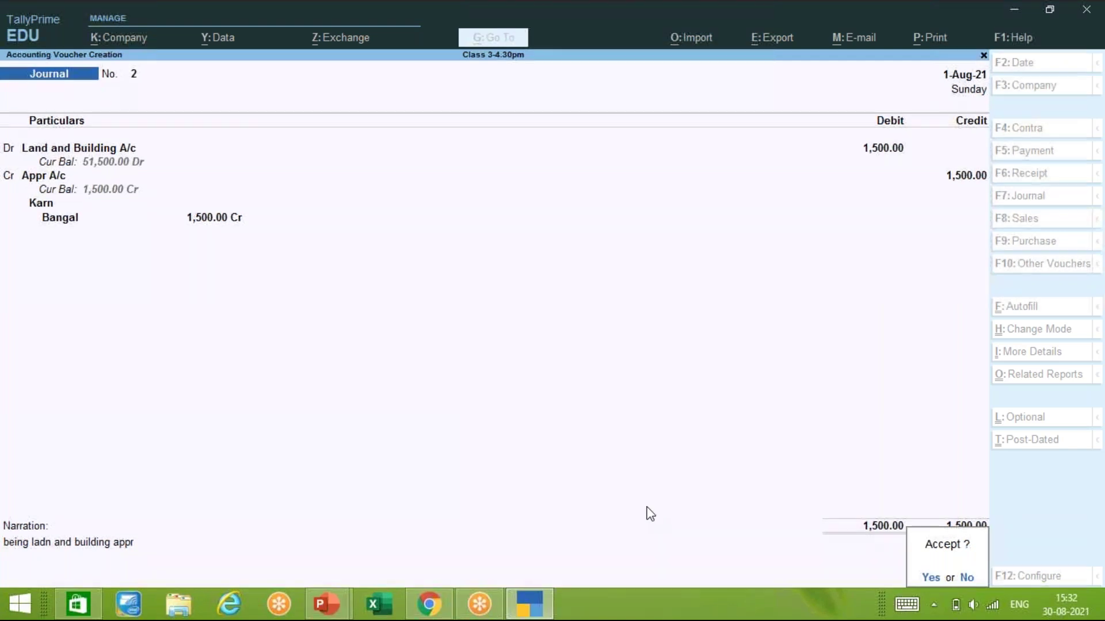
pyautogui.click(687, 499)
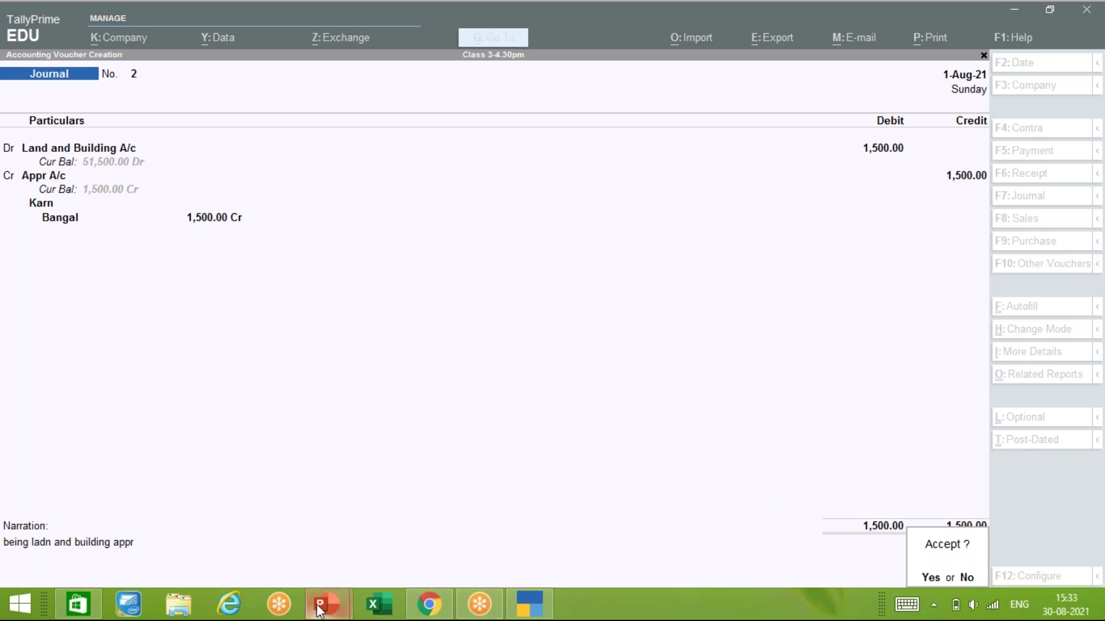
# - Switch to Tally Prime-LEVEL 1.pptx in PowerPoint and view the slide with practical exercises on journal vouchers
pyautogui.moveTo(325, 604)
pyautogui.click(347, 510)
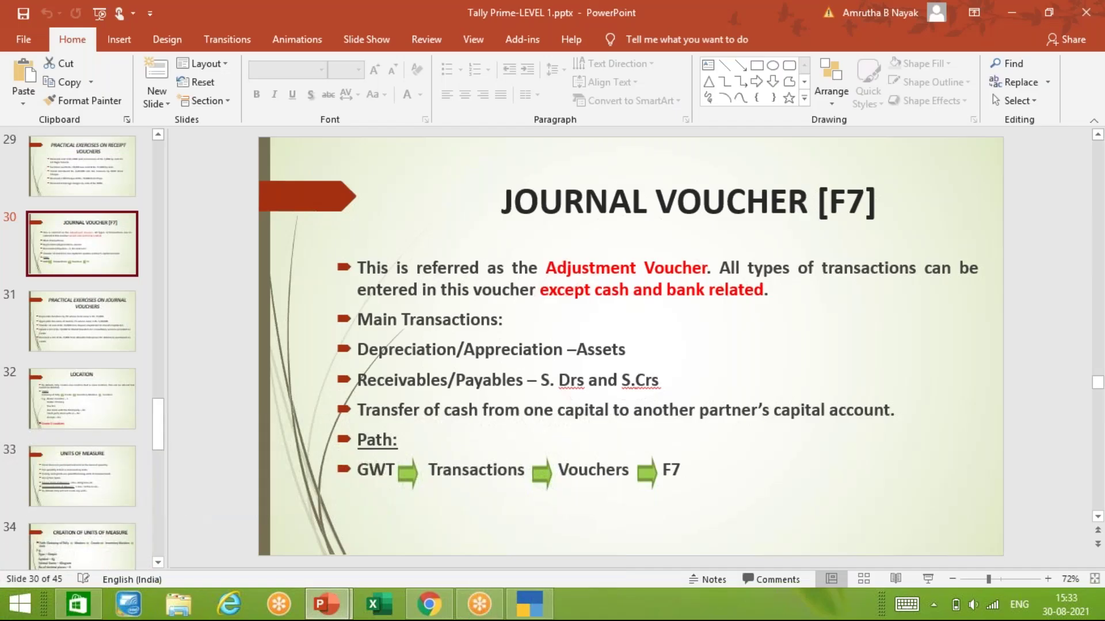
pyautogui.press('Down')
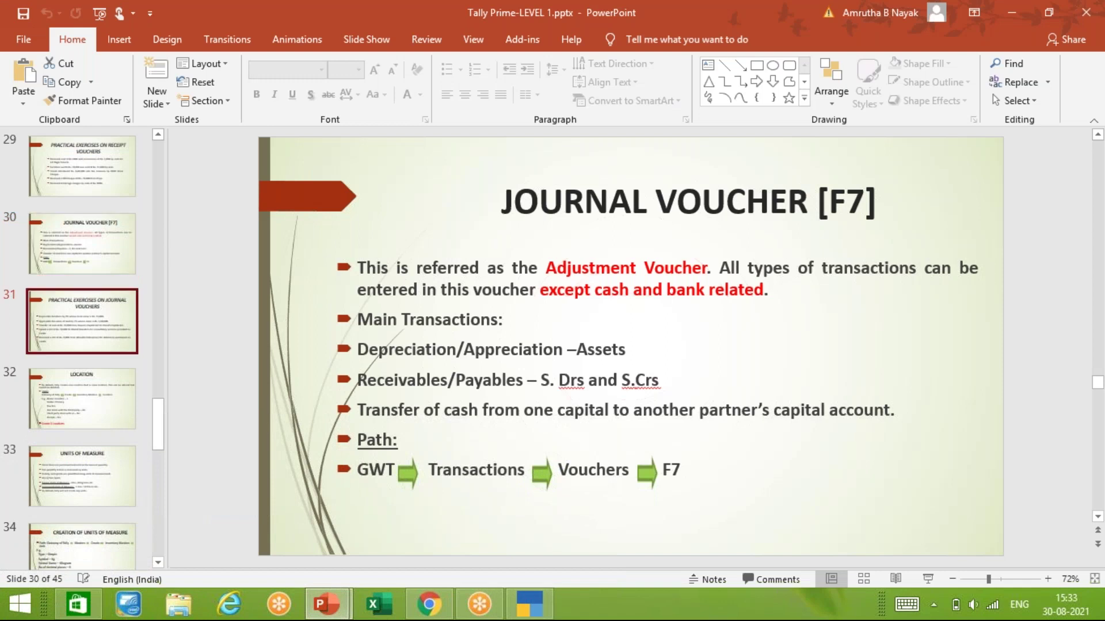
pyautogui.press('Down')
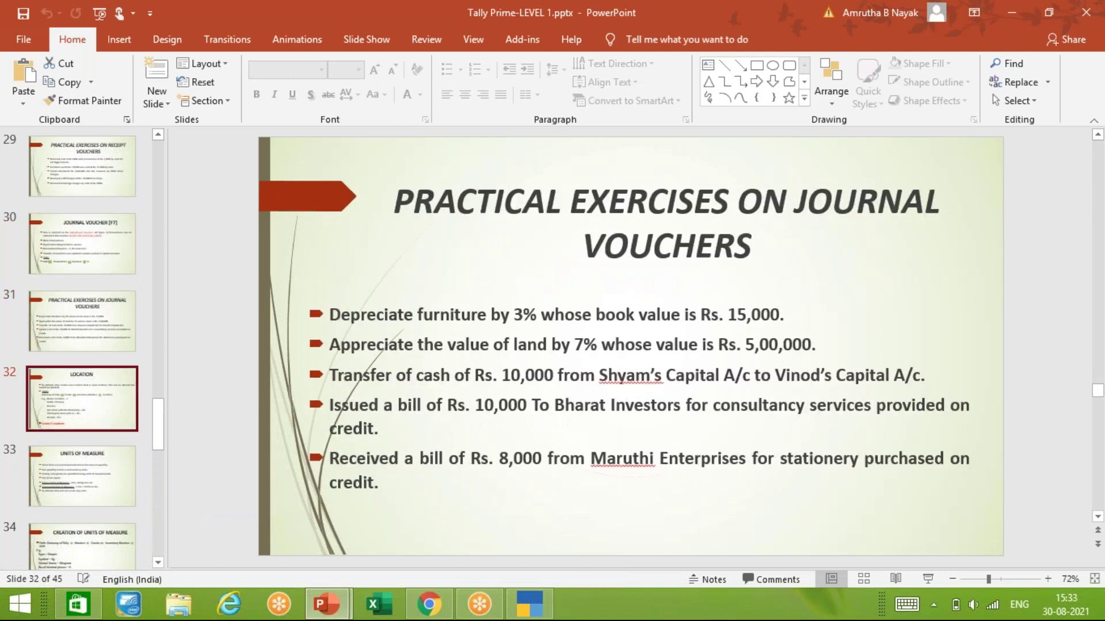
pyautogui.press('Up')
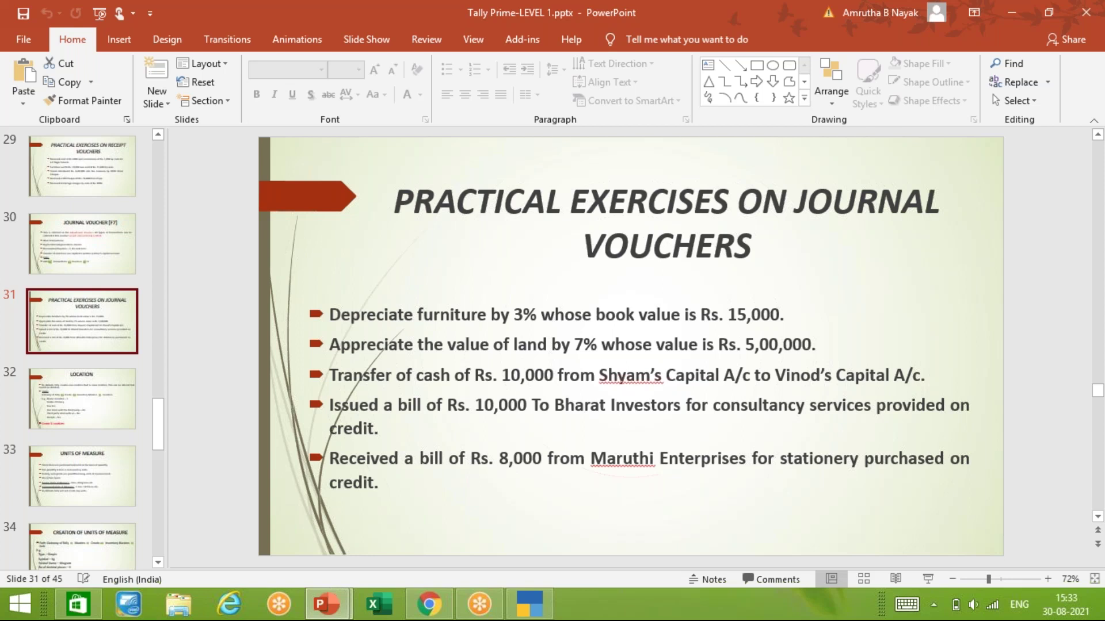
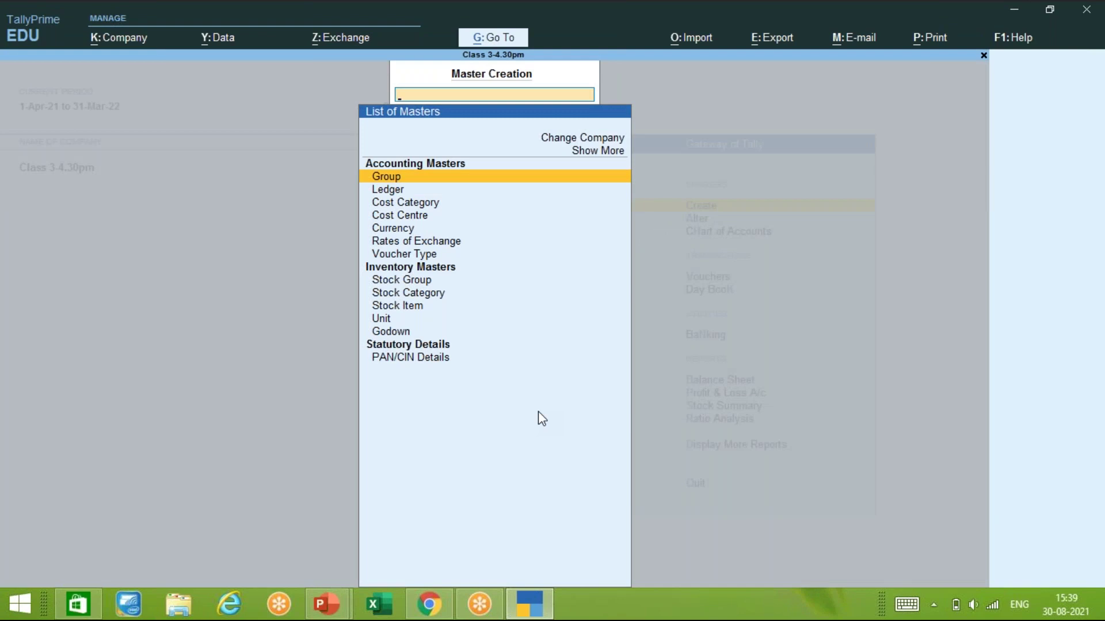
# - Create a new godown named Bangalore under Primary, without an alias, instead of altering Main Location
pyautogui.press('Down')
pyautogui.press('Down')
pyautogui.press('Down')
pyautogui.press('Down')
pyautogui.press('Down')
pyautogui.press('Down')
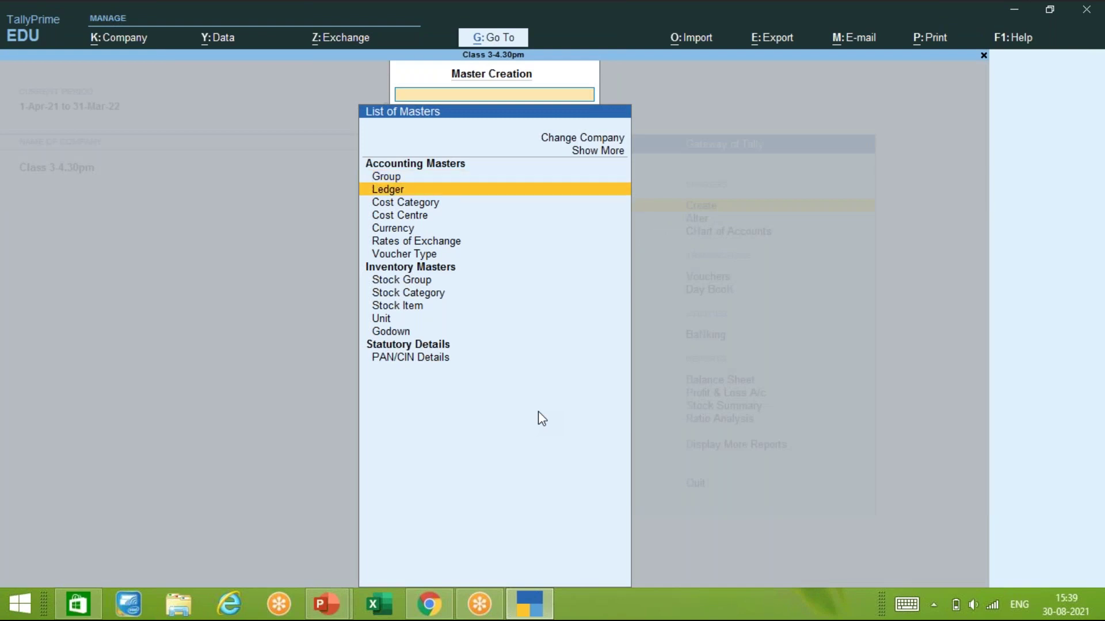
pyautogui.press('Down')
pyautogui.press('Down')
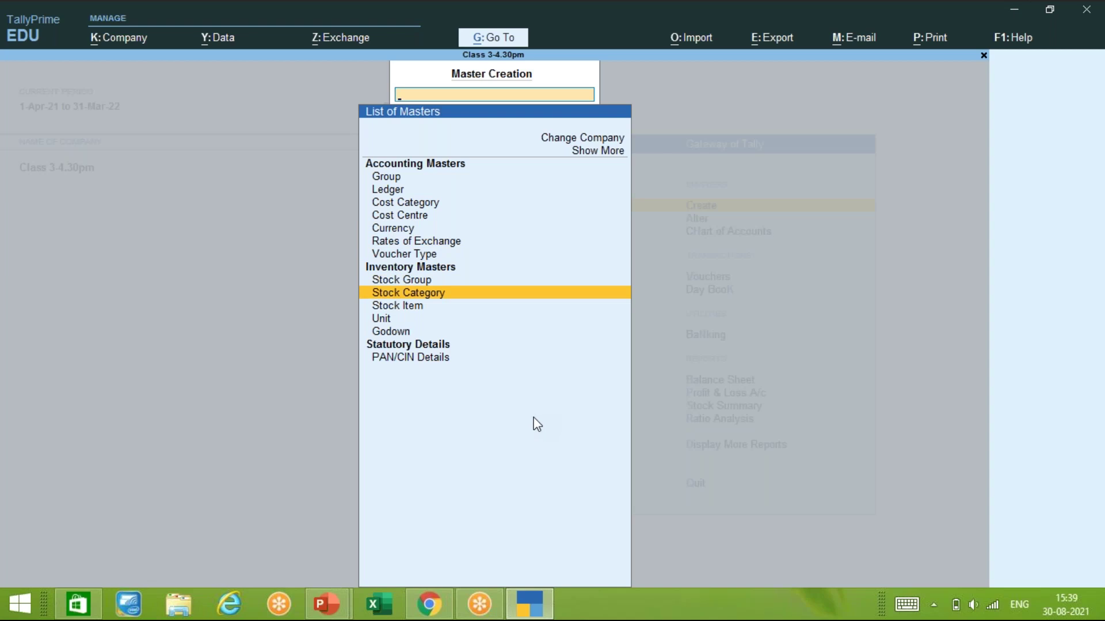
pyautogui.press('Down')
pyautogui.press('Down')
pyautogui.press('Down')
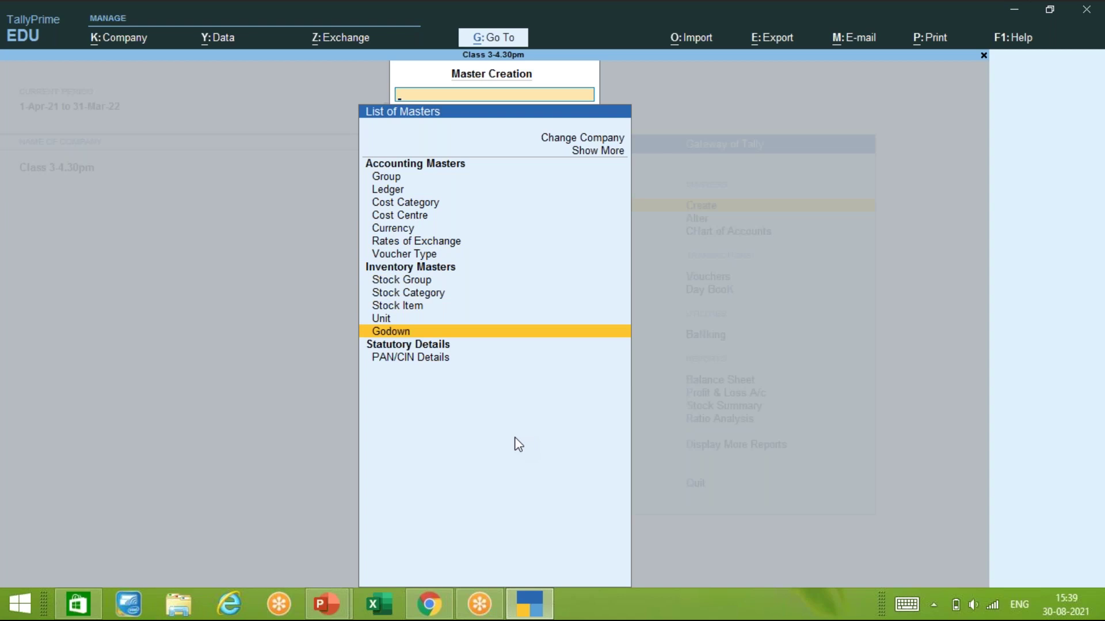
pyautogui.press('Return')
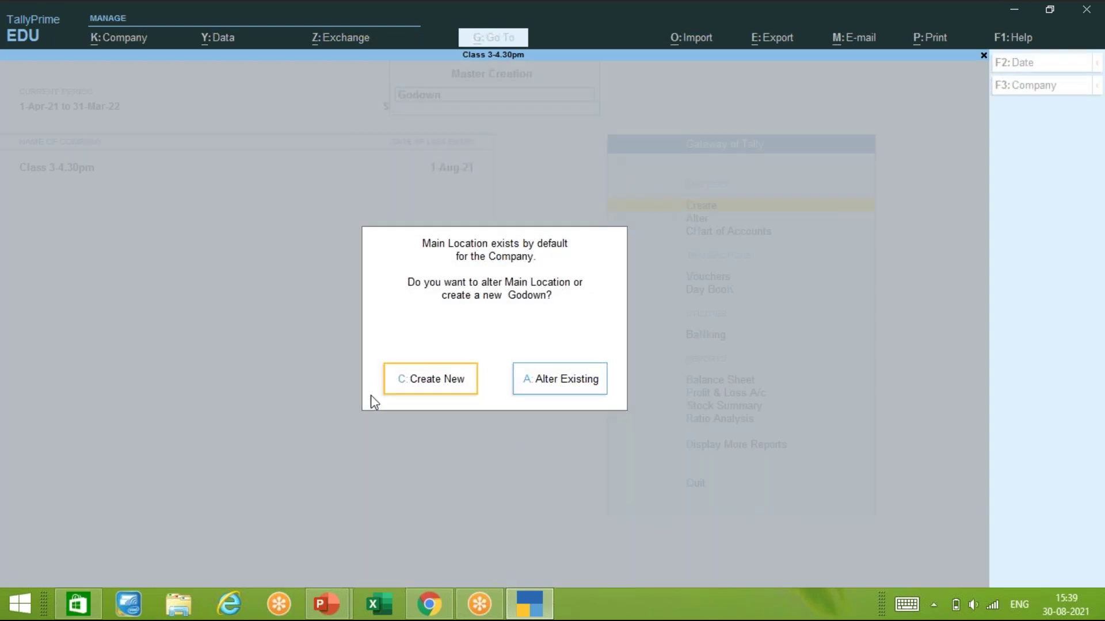
pyautogui.click(419, 394)
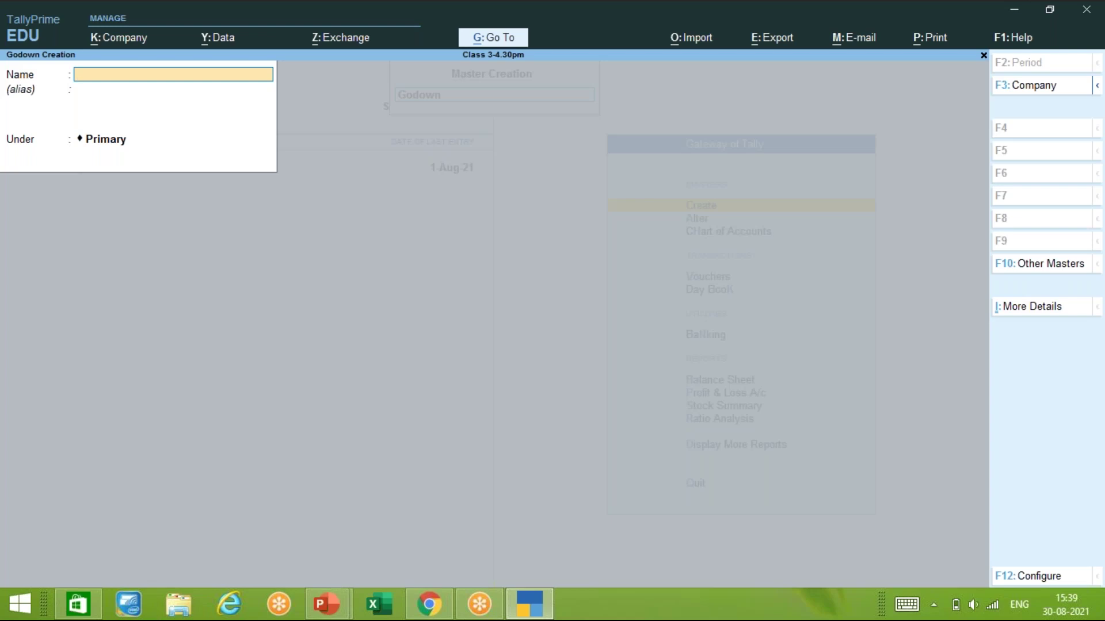
pyautogui.write('Bangalore')
pyautogui.press('Return')
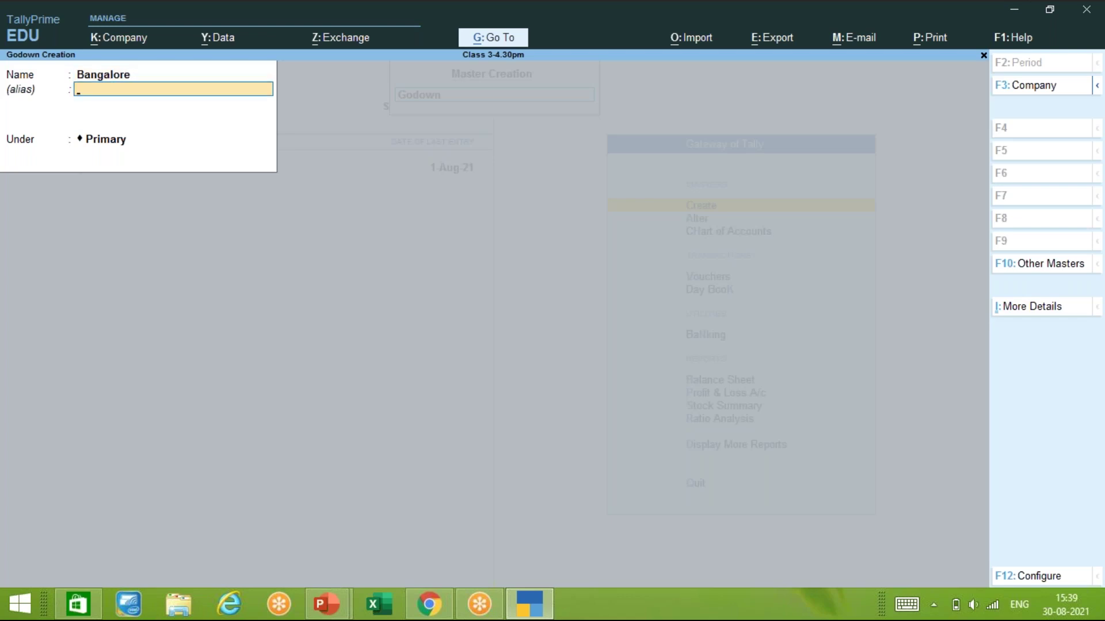
pyautogui.press('Return')
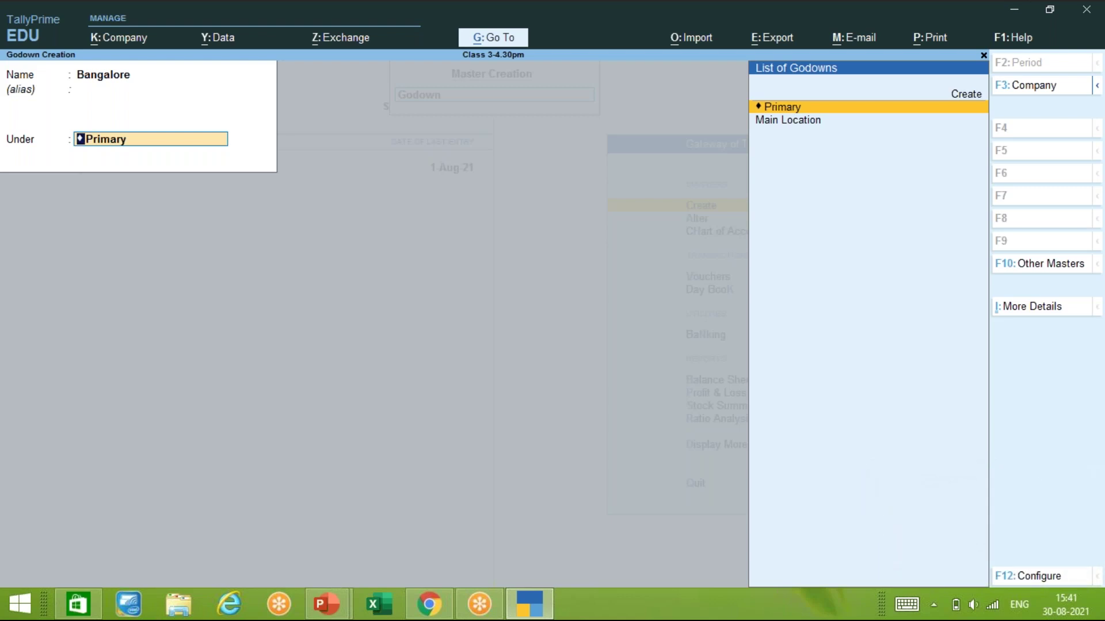
pyautogui.press('BackSpace')
pyautogui.press('Return')
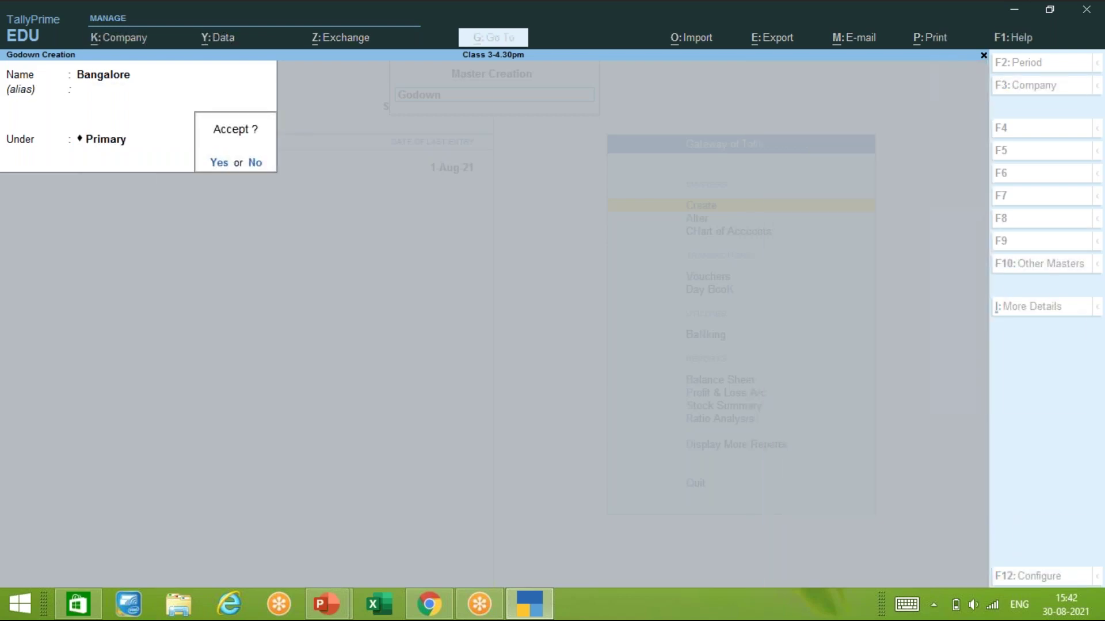
pyautogui.press('Return')
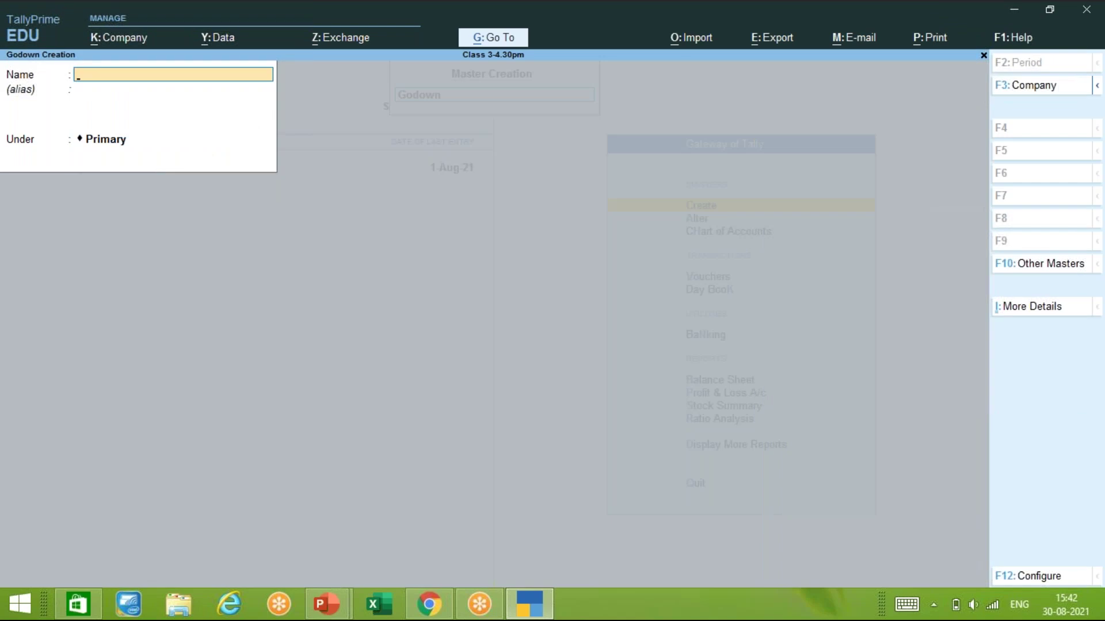
# - Create another godown named Mysore under Primary, without an alias
pyautogui.write('Mysore')
pyautogui.press('Return')
pyautogui.press('Return')
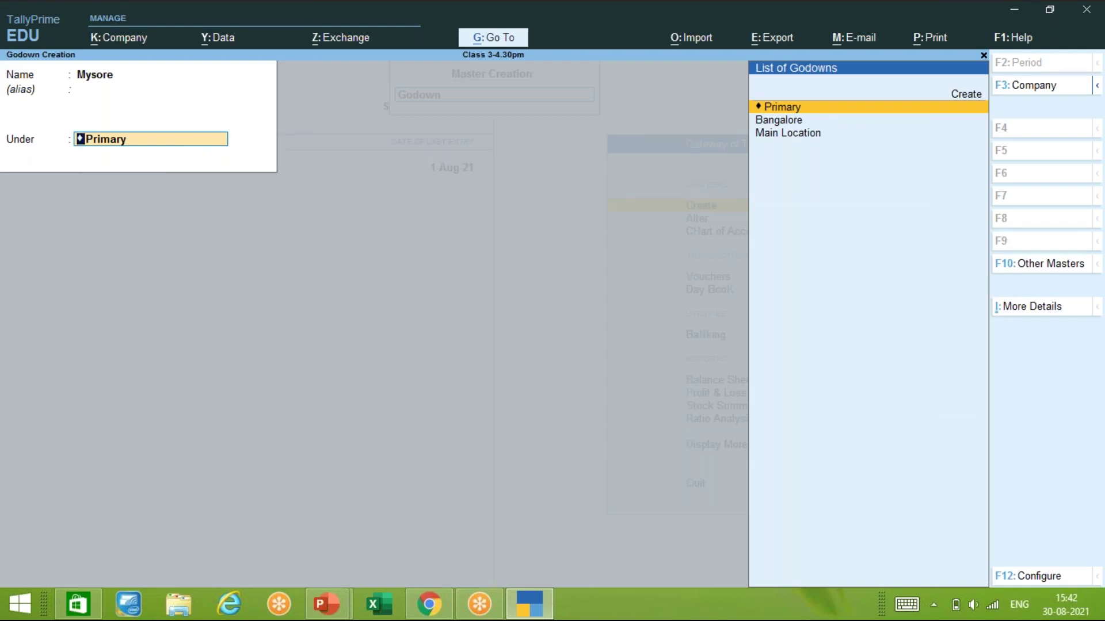
pyautogui.press('Return')
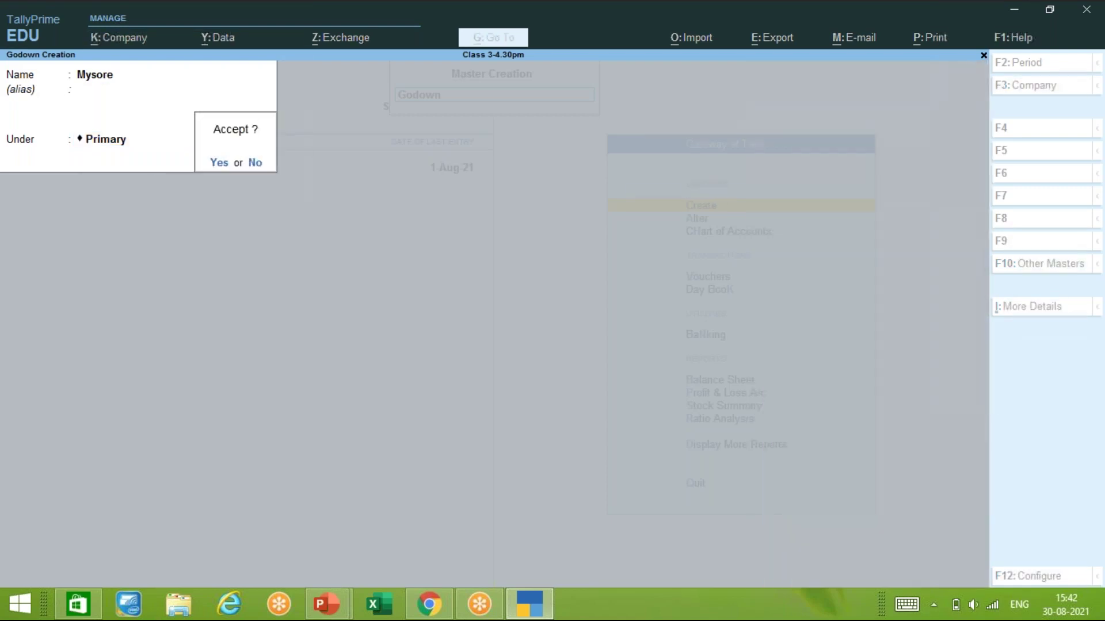
pyautogui.press('Return')
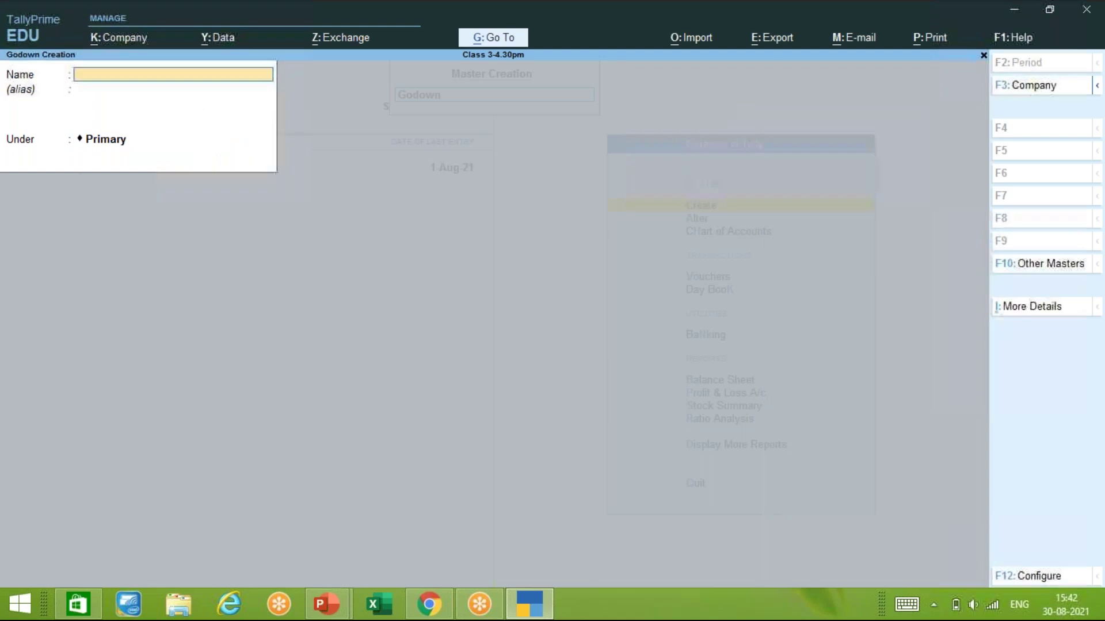
# - Leave godown creation and review the LOCATION slide of Tally Prime-LEVEL 1.pptx in PowerPoint
pyautogui.press('Escape')
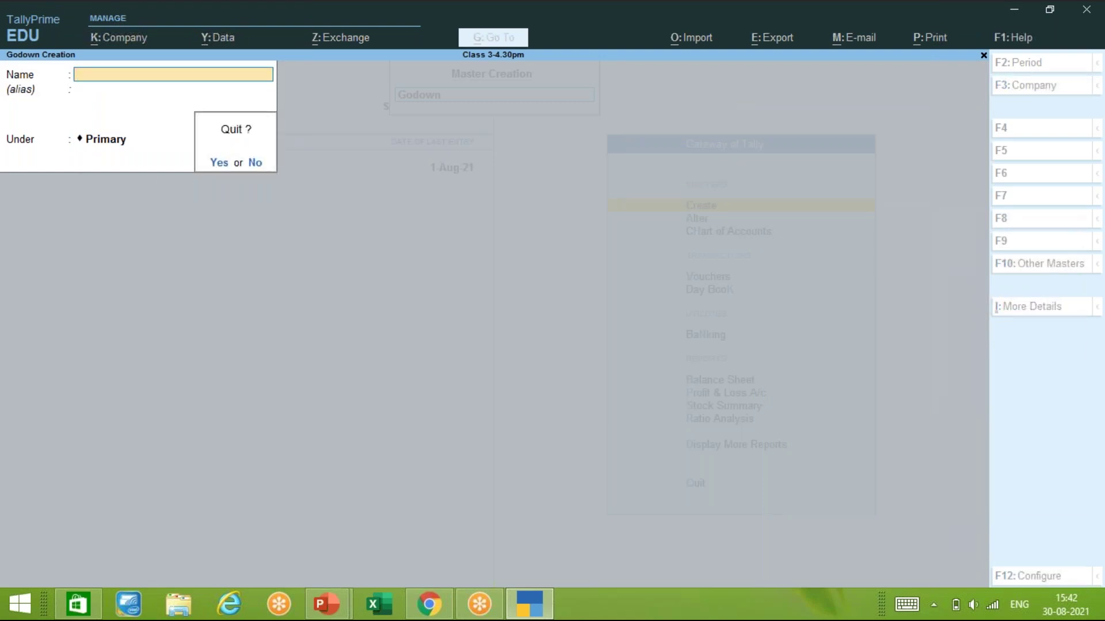
pyautogui.press('Return')
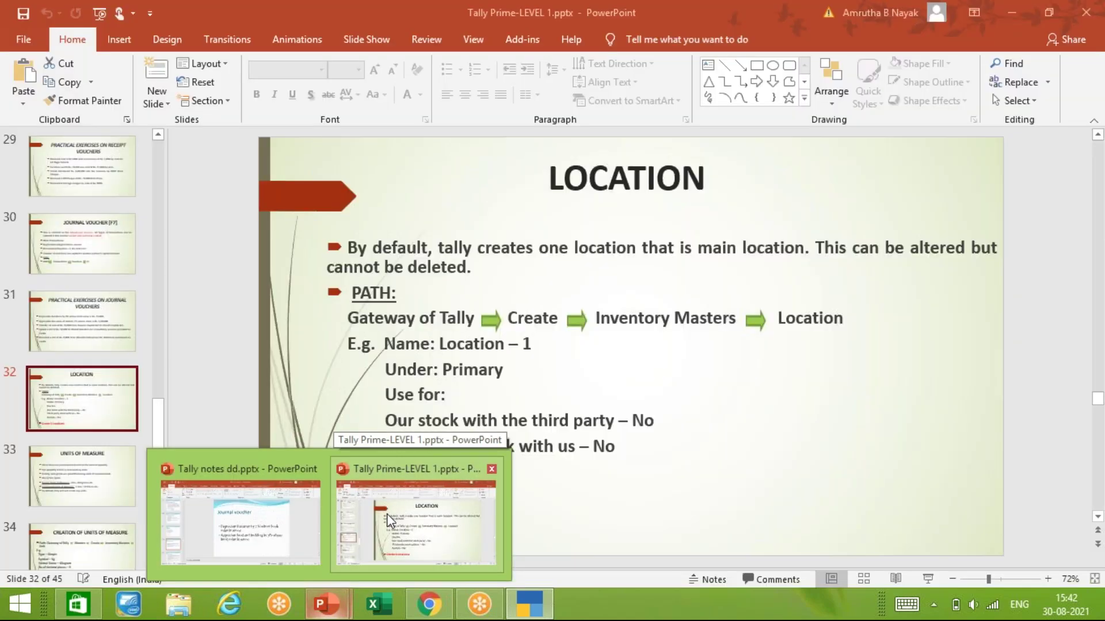
pyautogui.click(386, 514)
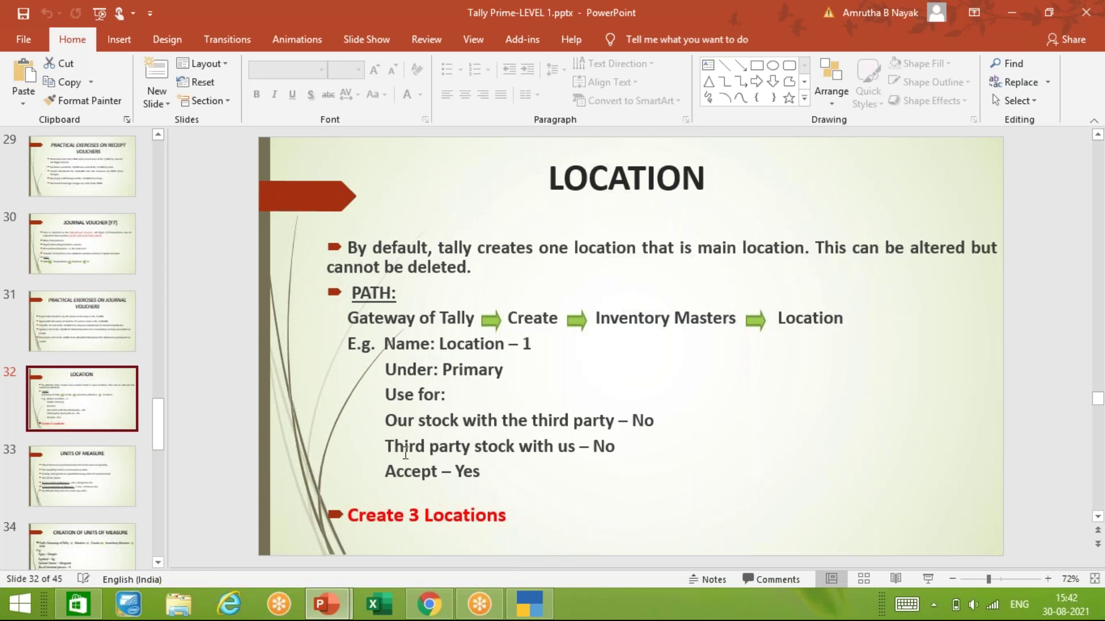
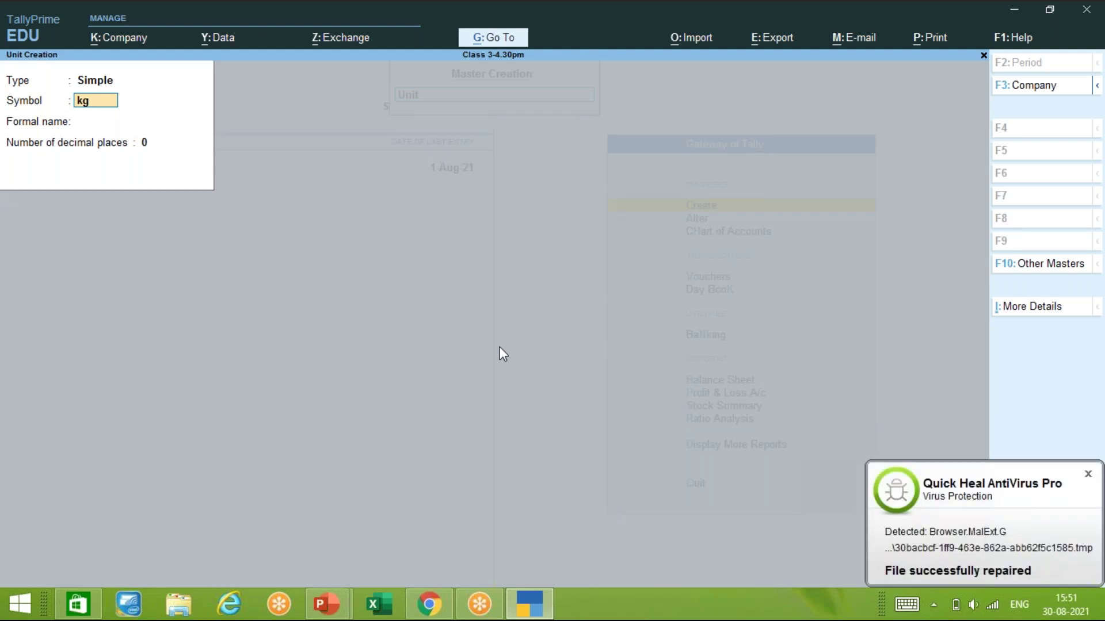
# - Give the simple unit kg the formal name Kilograms with 0 decimal places and save it
pyautogui.press('Return')
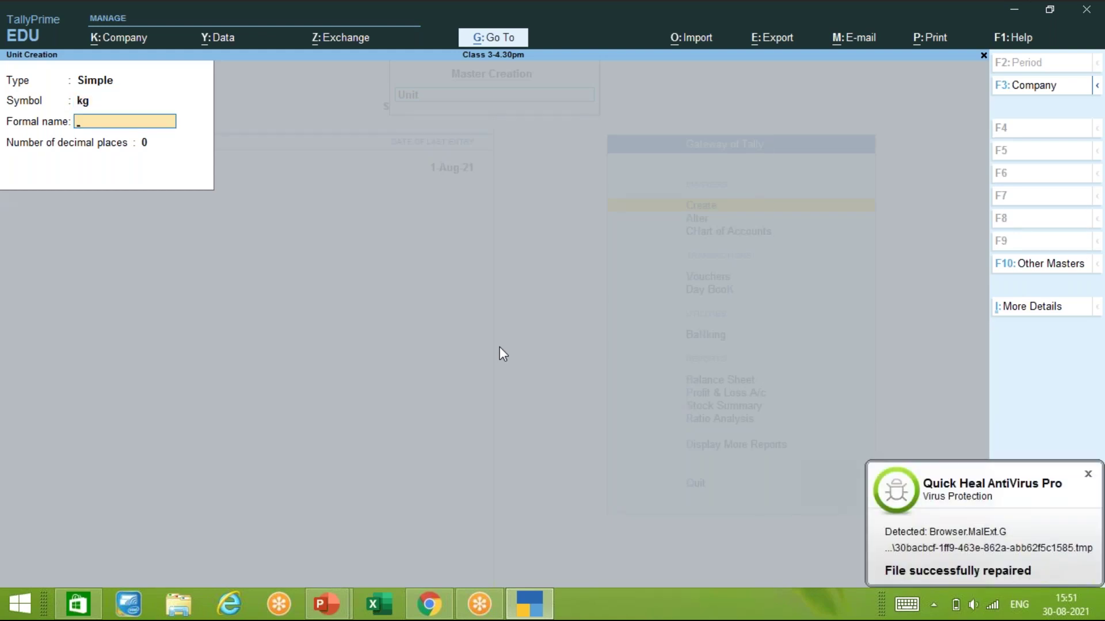
pyautogui.write('Kilograms')
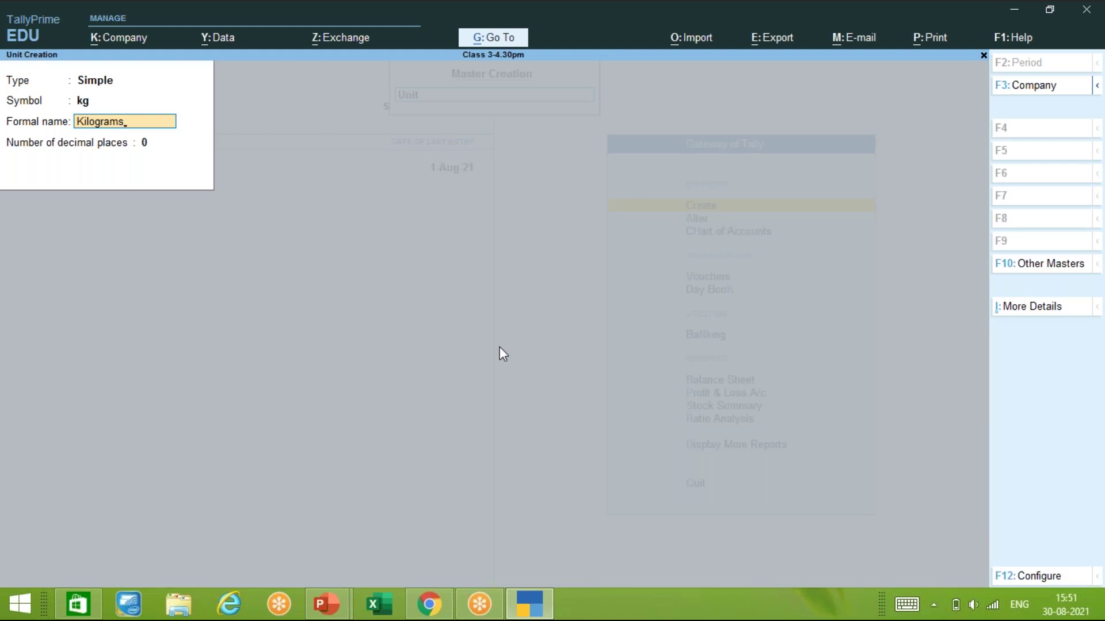
pyautogui.press('Return')
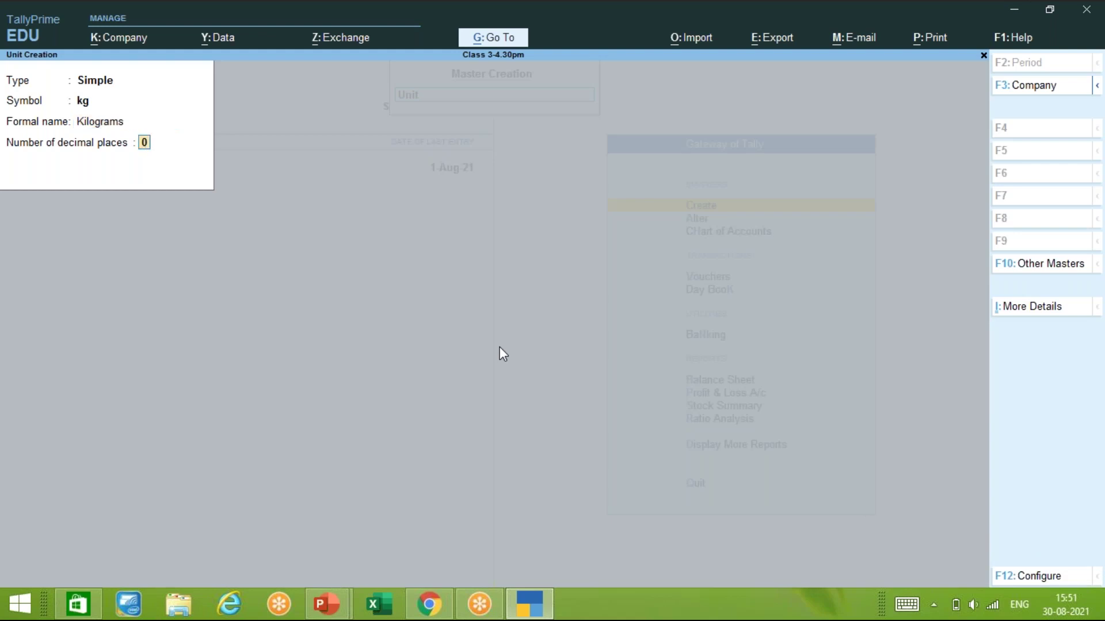
pyautogui.press('Return')
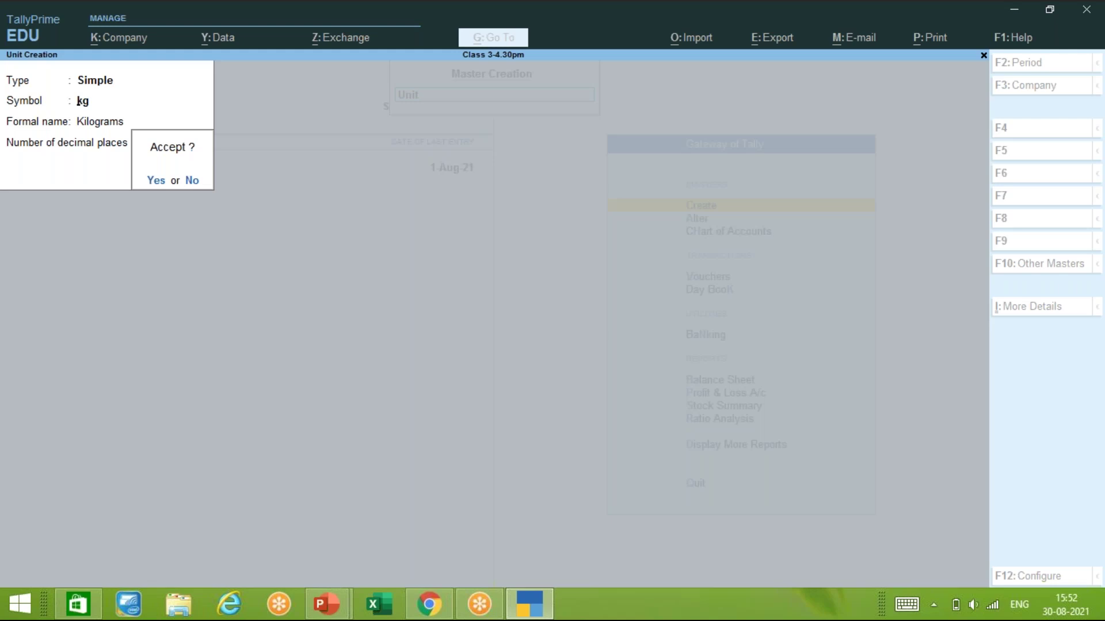
pyautogui.press('Return')
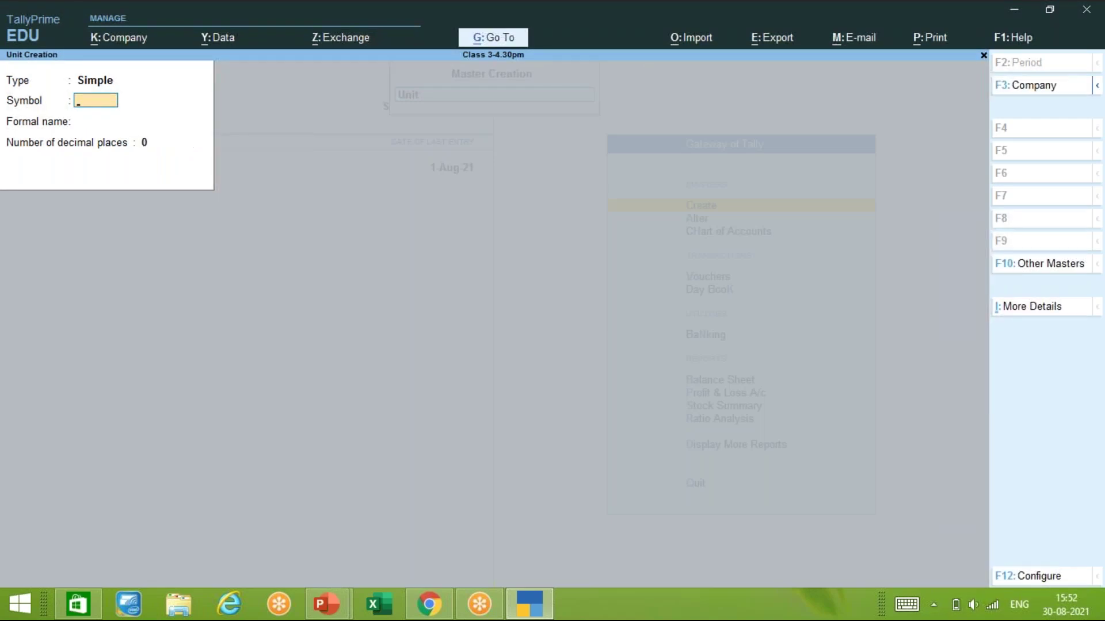
# - Create a simple unit with symbol Nos, formal name Numbers and 0 decimal places
pyautogui.write('no')
pyautogui.press('BackSpace')
pyautogui.press('BackSpace')
pyautogui.write('Nos')
pyautogui.press('Return')
pyautogui.write('Numbers')
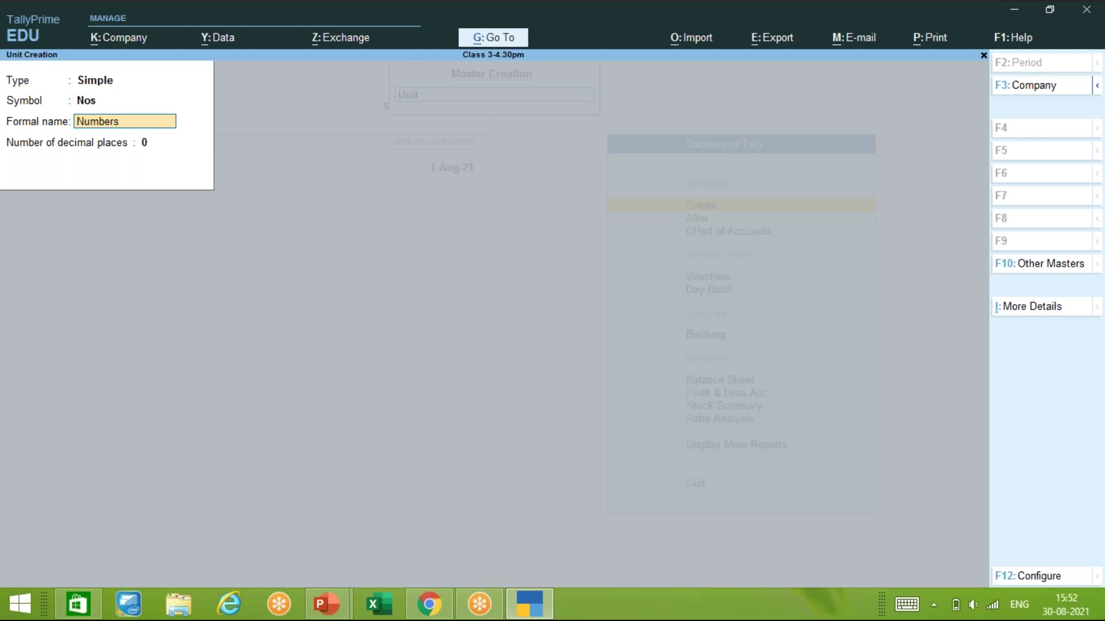
pyautogui.press('Return')
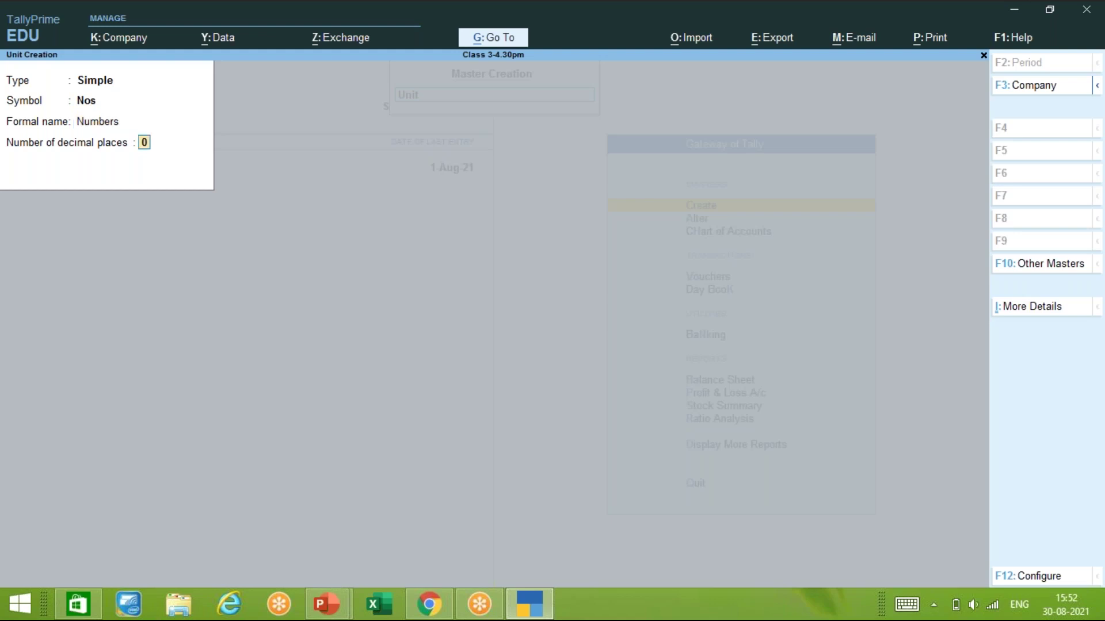
pyautogui.press('Return')
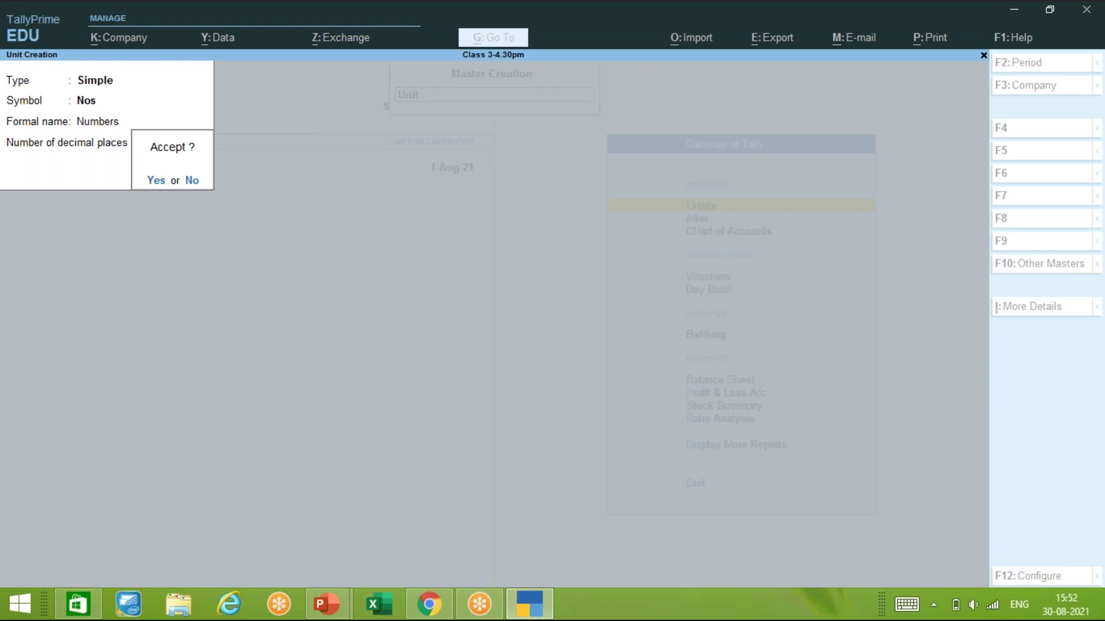
pyautogui.press('Return')
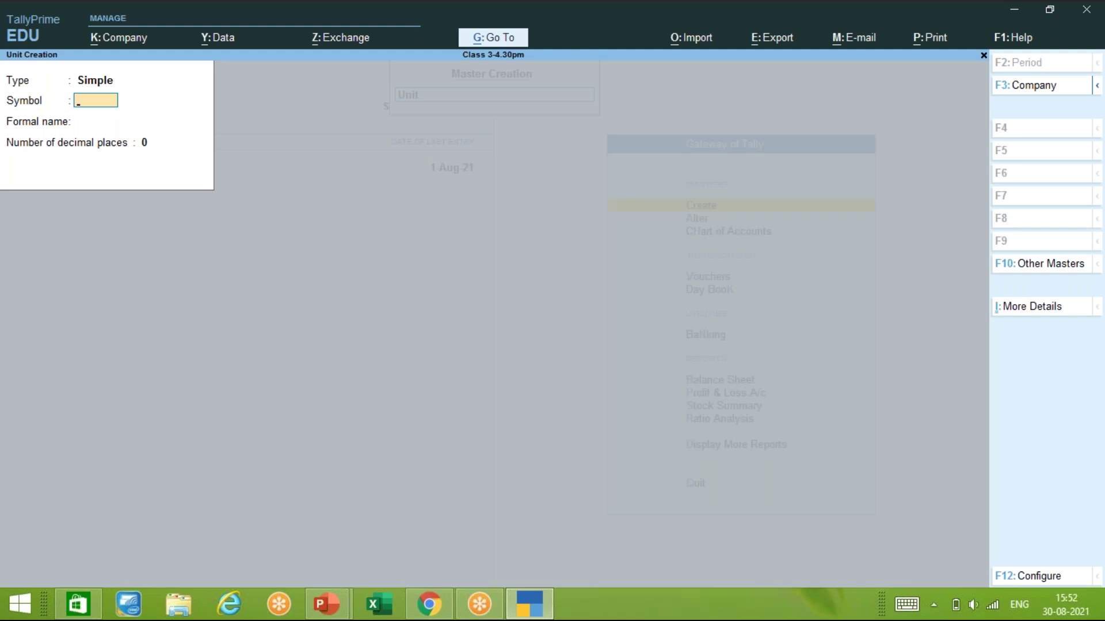
# - Create a simple unit with symbol DZ, formal name DOZEN and 0 decimal places
pyautogui.write('d')
pyautogui.press('BackSpace')
pyautogui.write('DOZ')
pyautogui.press('Return')
pyautogui.write('DOZEN')
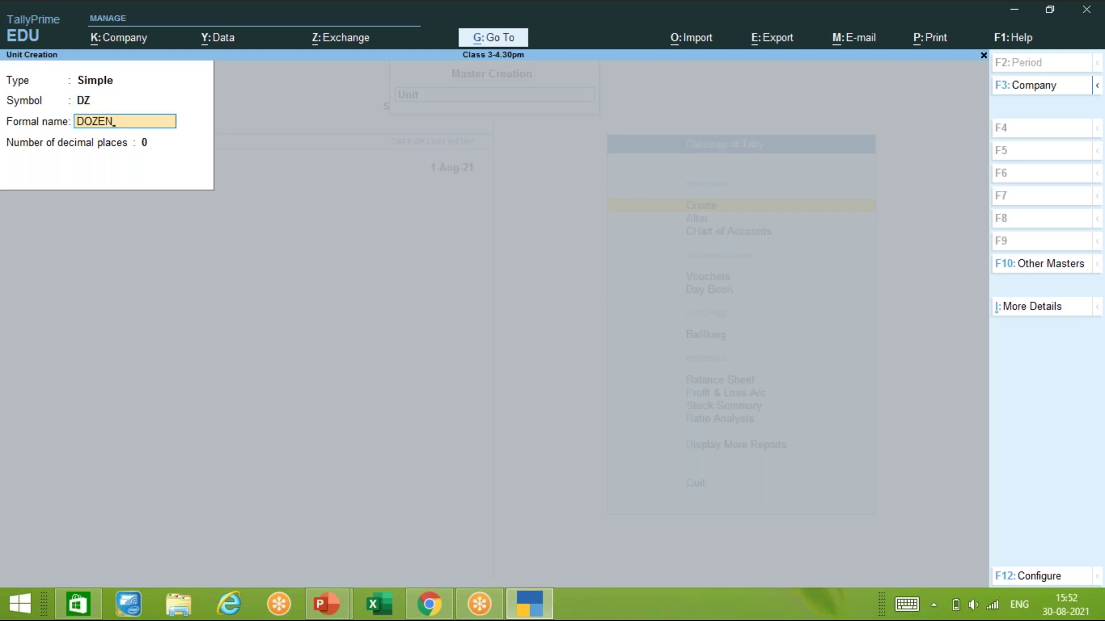
pyautogui.press('Return')
pyautogui.press('Return')
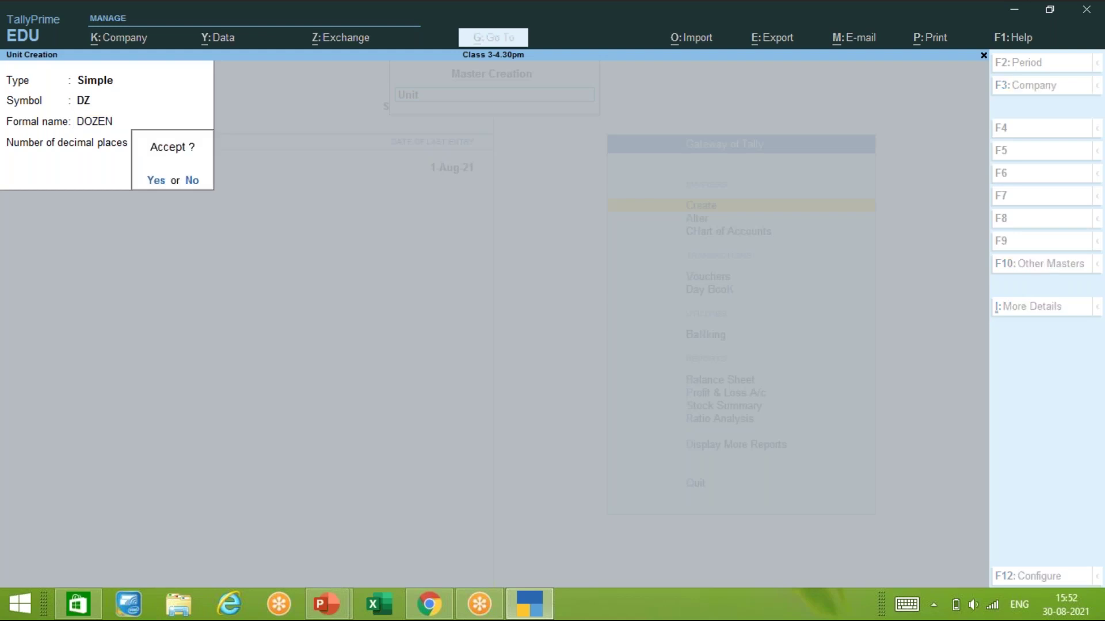
pyautogui.press('Return')
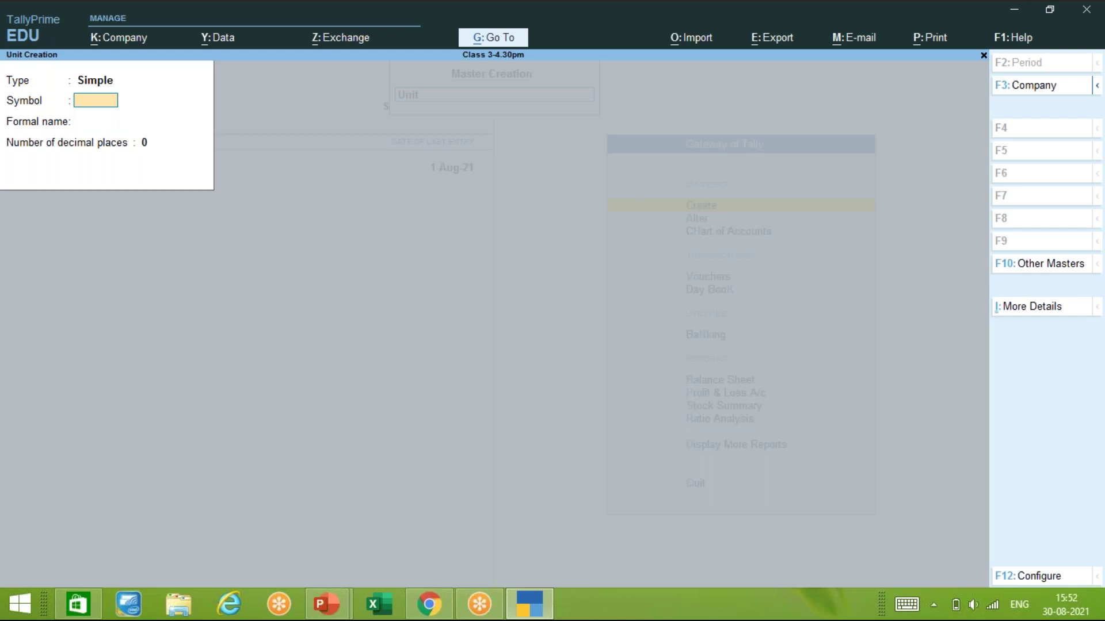
# - Create a compound unit with DZ as the first unit, conversion 12 and Nos as the second unit
pyautogui.press('BackSpace')
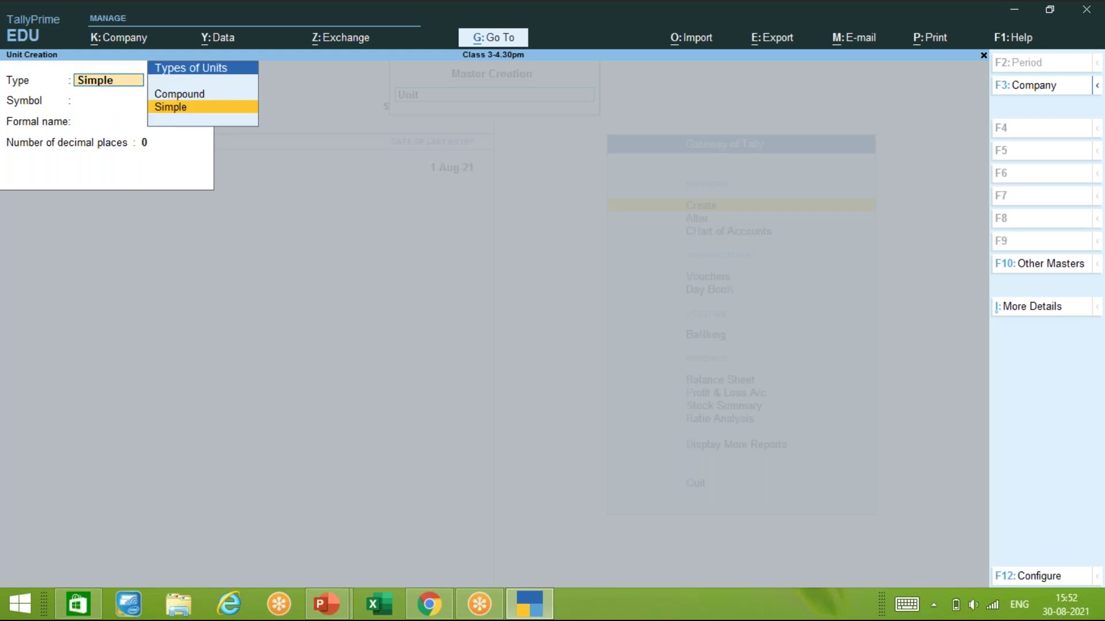
pyautogui.press('Up')
pyautogui.press('Return')
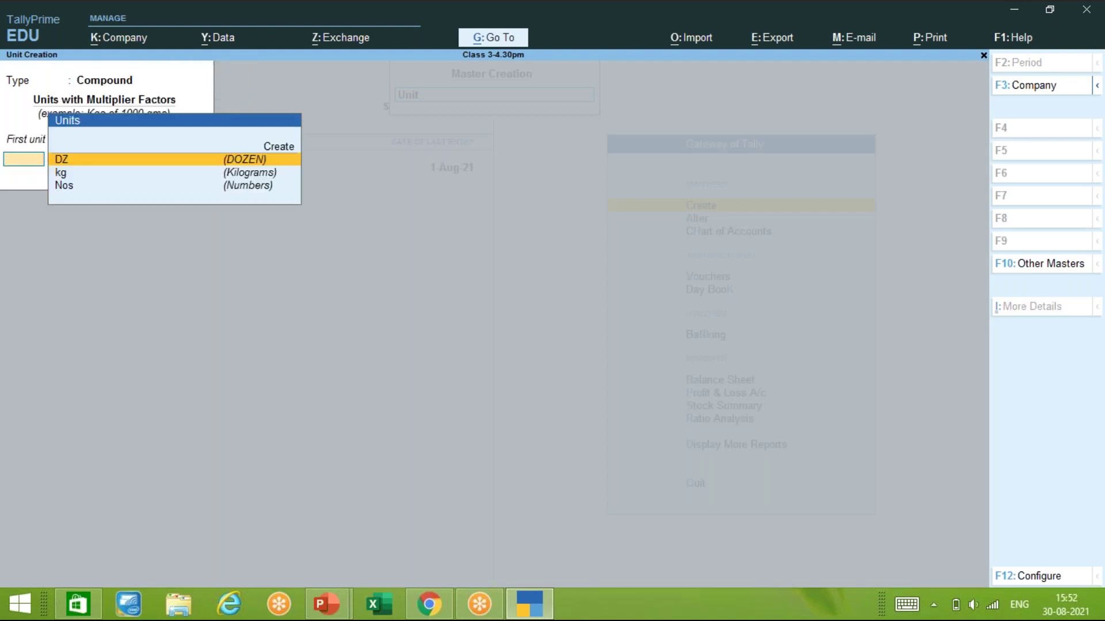
pyautogui.press('Return')
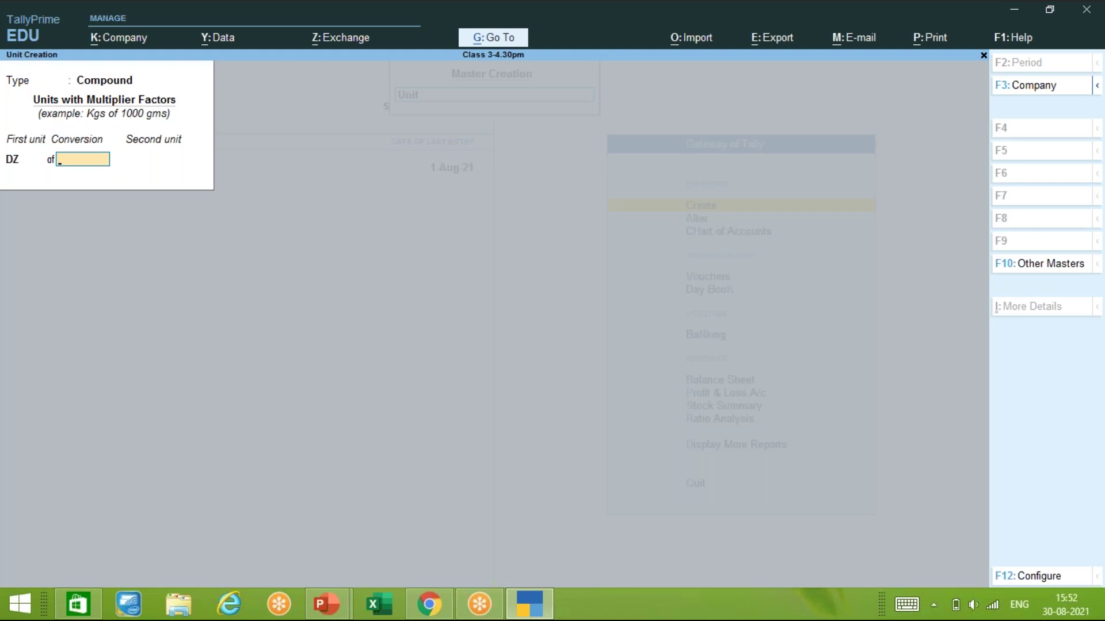
pyautogui.write('12')
pyautogui.press('Return')
pyautogui.press('Down')
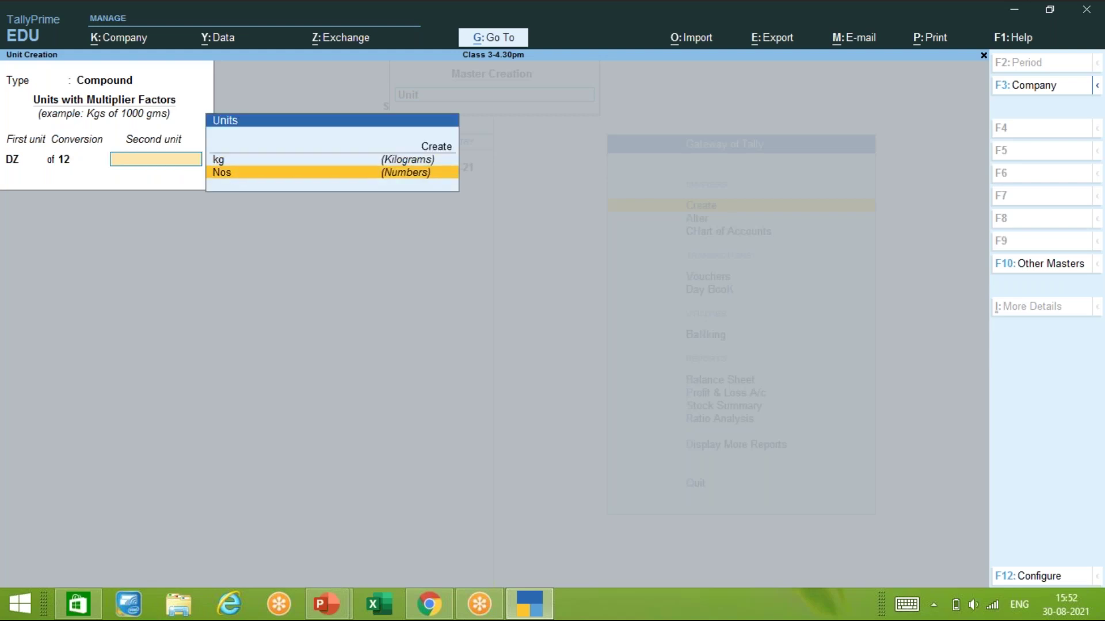
pyautogui.press('Return')
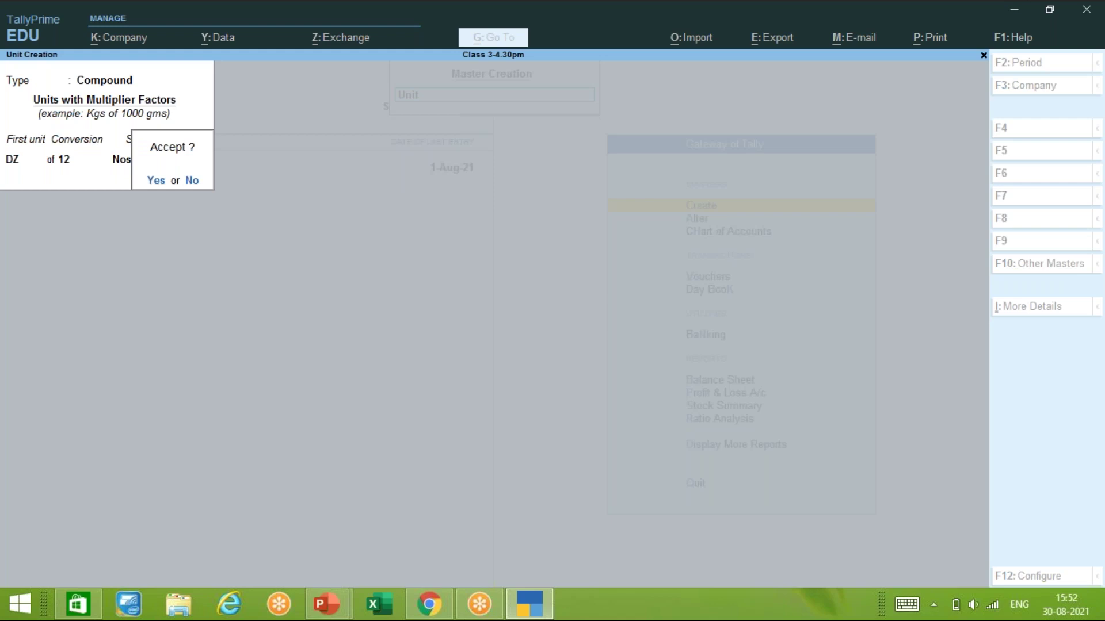
pyautogui.press('Escape')
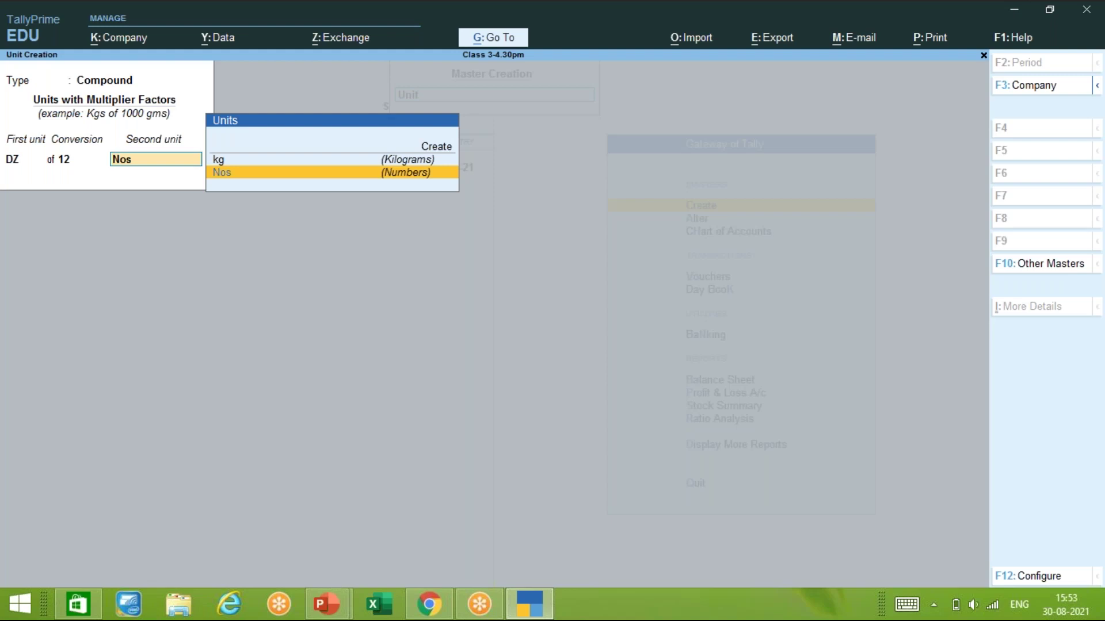
pyautogui.press('Return')
pyautogui.press('n')
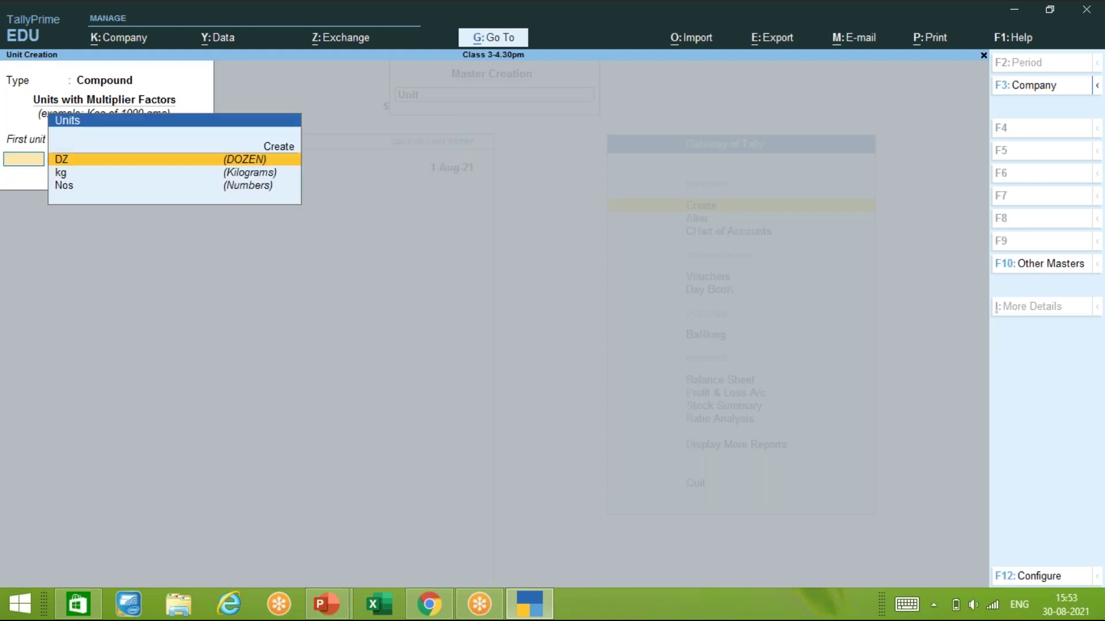
pyautogui.press('Down')
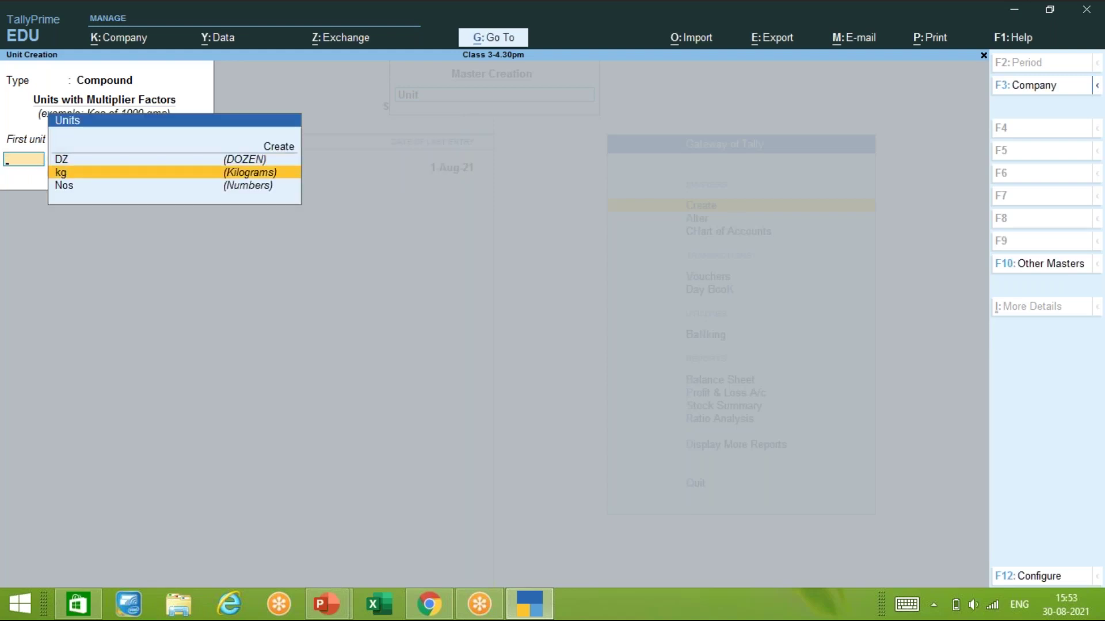
pyautogui.press('Return')
pyautogui.write('1,000')
pyautogui.press('Return')
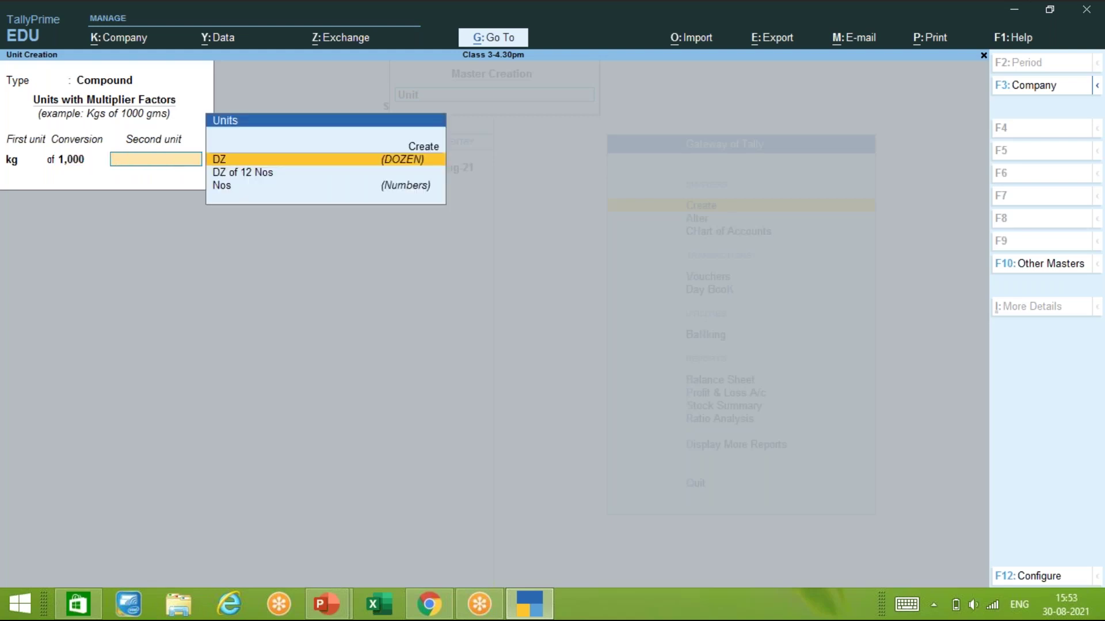
pyautogui.press('alt')
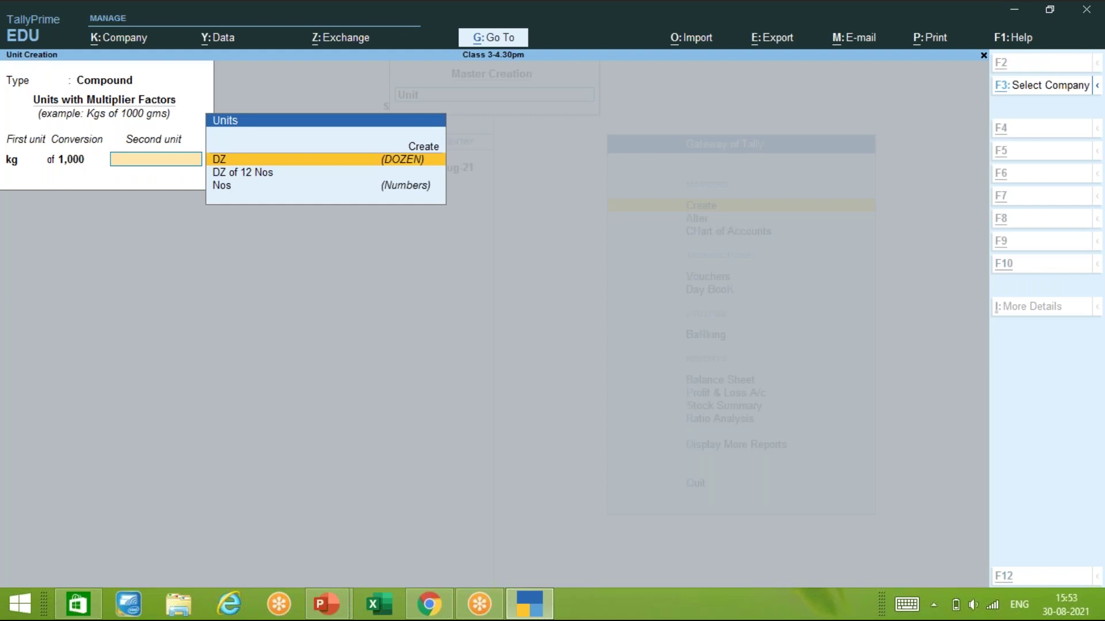
pyautogui.hotkey('alt', 'c')
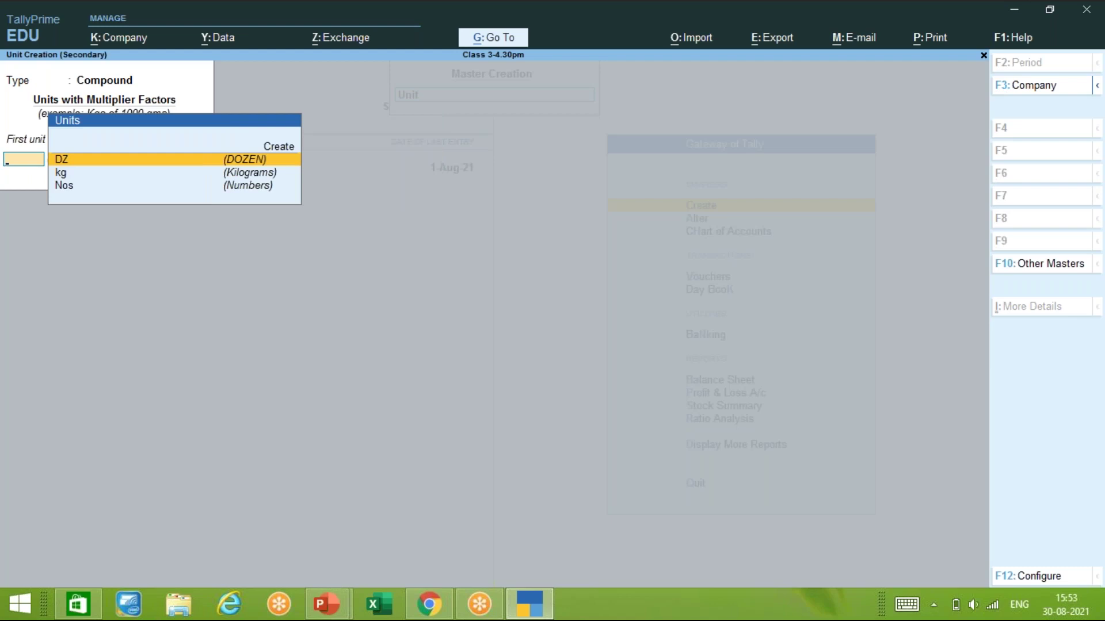
pyautogui.press('Down')
pyautogui.press('Return')
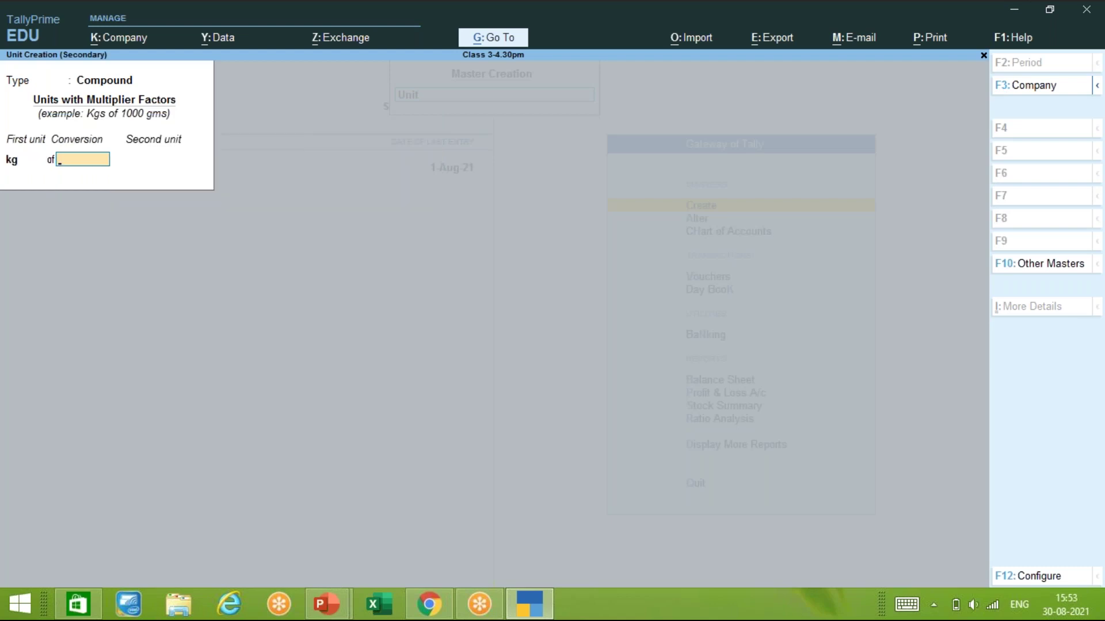
pyautogui.write('0')
pyautogui.press('BackSpace')
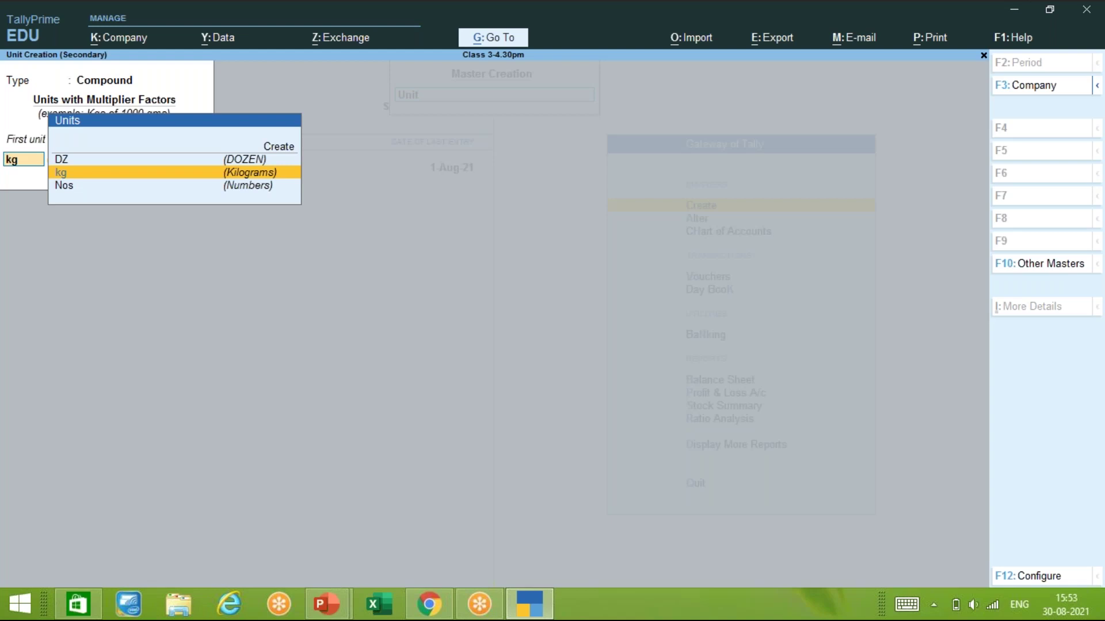
pyautogui.press('Return')
pyautogui.write('1,000')
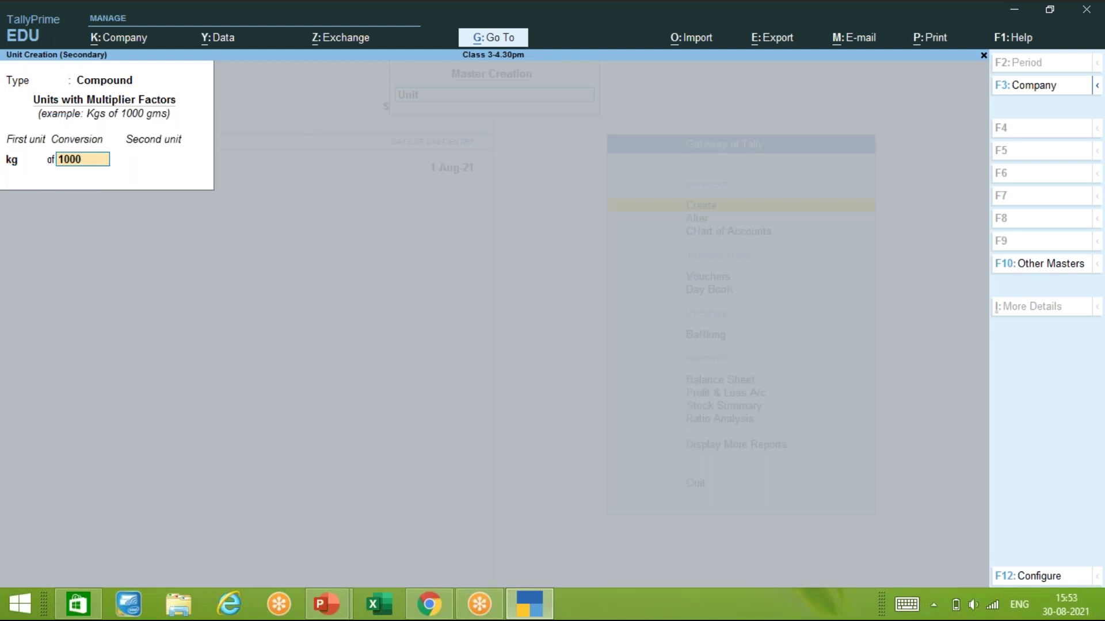
pyautogui.press('Return')
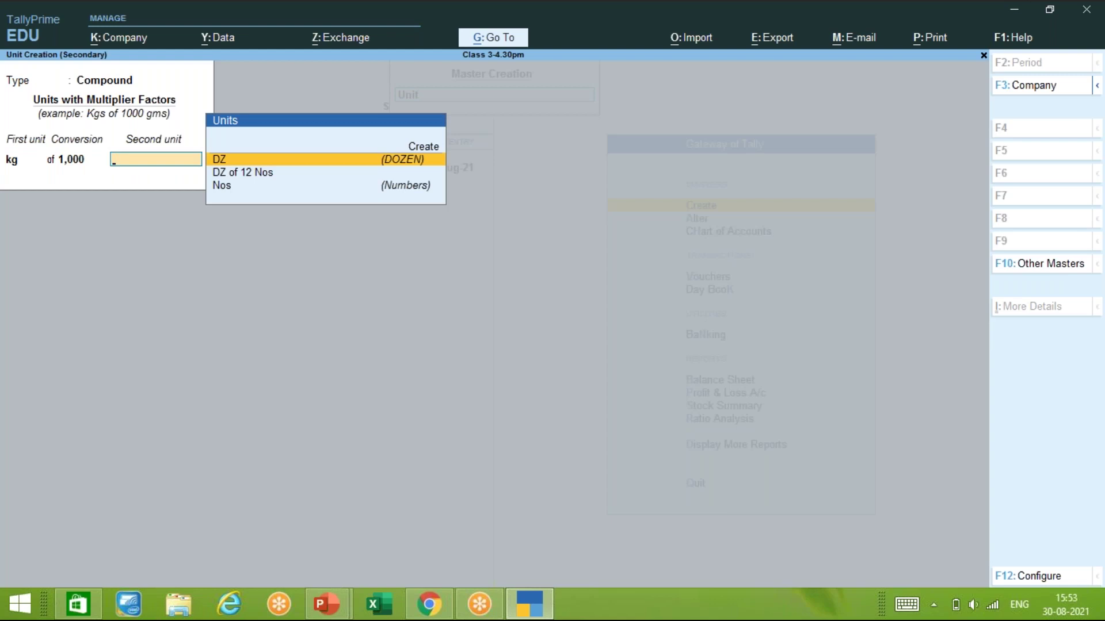
pyautogui.press('BackSpace')
pyautogui.press('BackSpace')
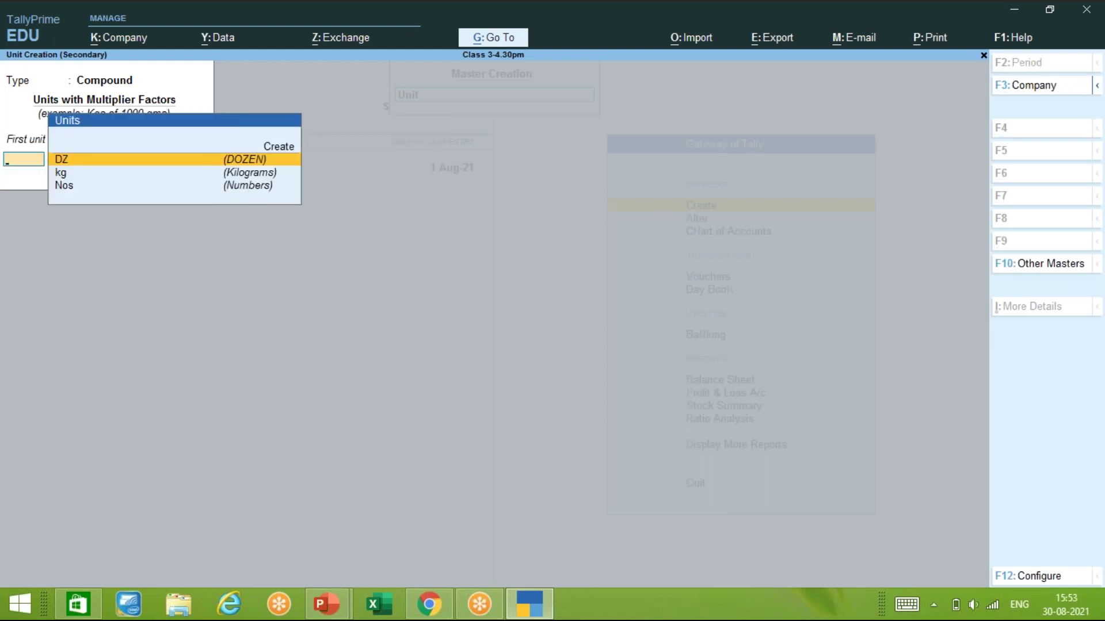
pyautogui.press('Escape')
pyautogui.press('n')
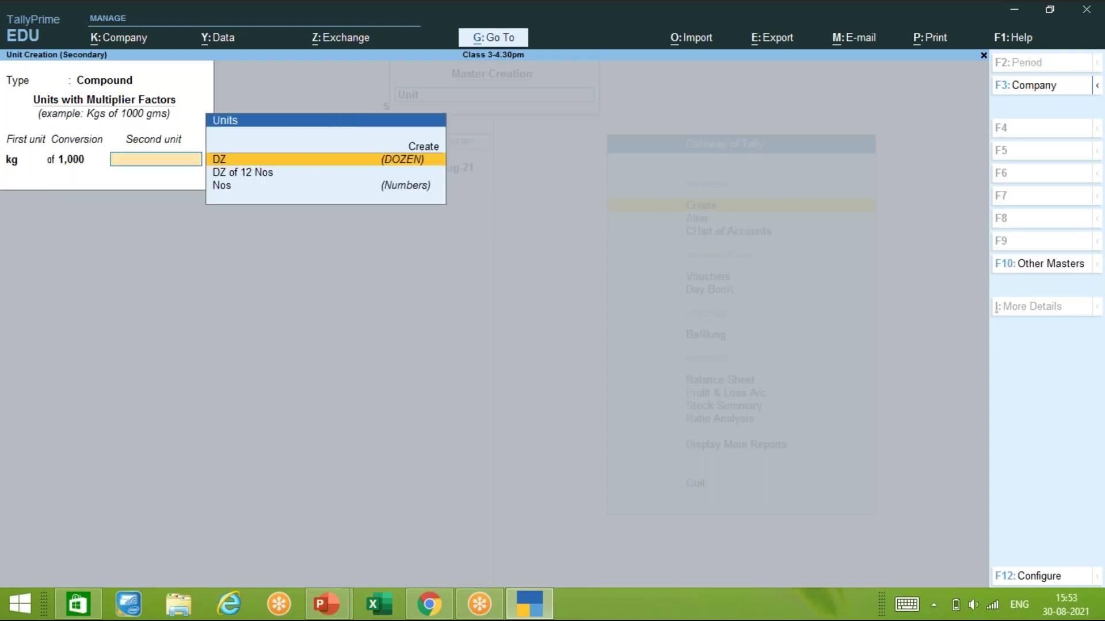
pyautogui.press('Escape')
pyautogui.press('n')
pyautogui.press('Escape')
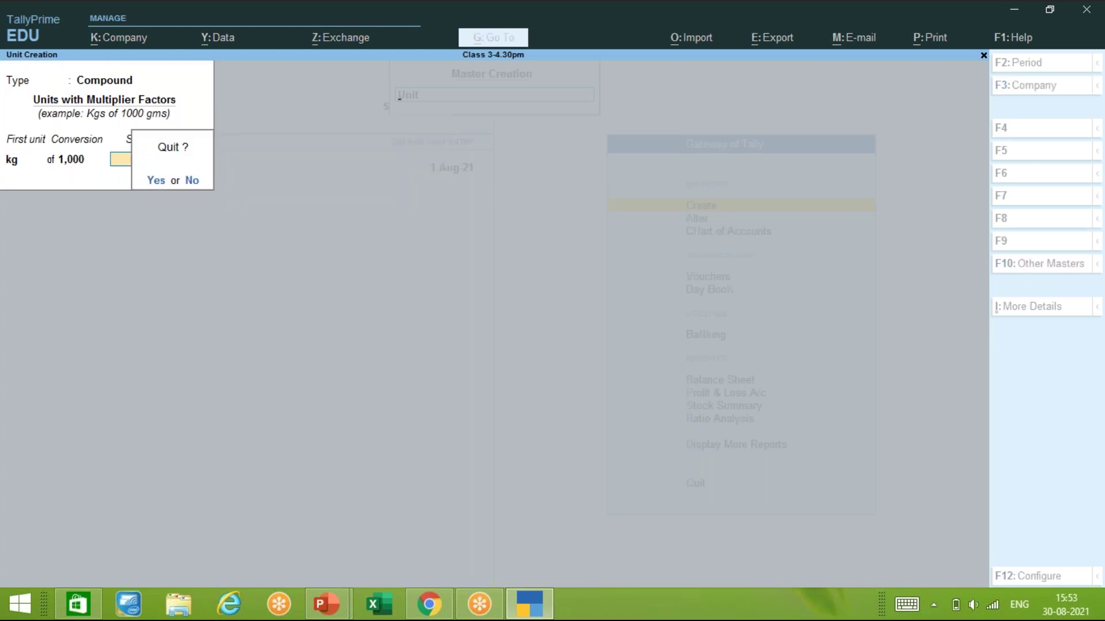
pyautogui.press('y')
# - Discard the unfinished compound unit and create a simple unit with symbol grms, formal name Grams and 0 decimal places
pyautogui.press('Return')
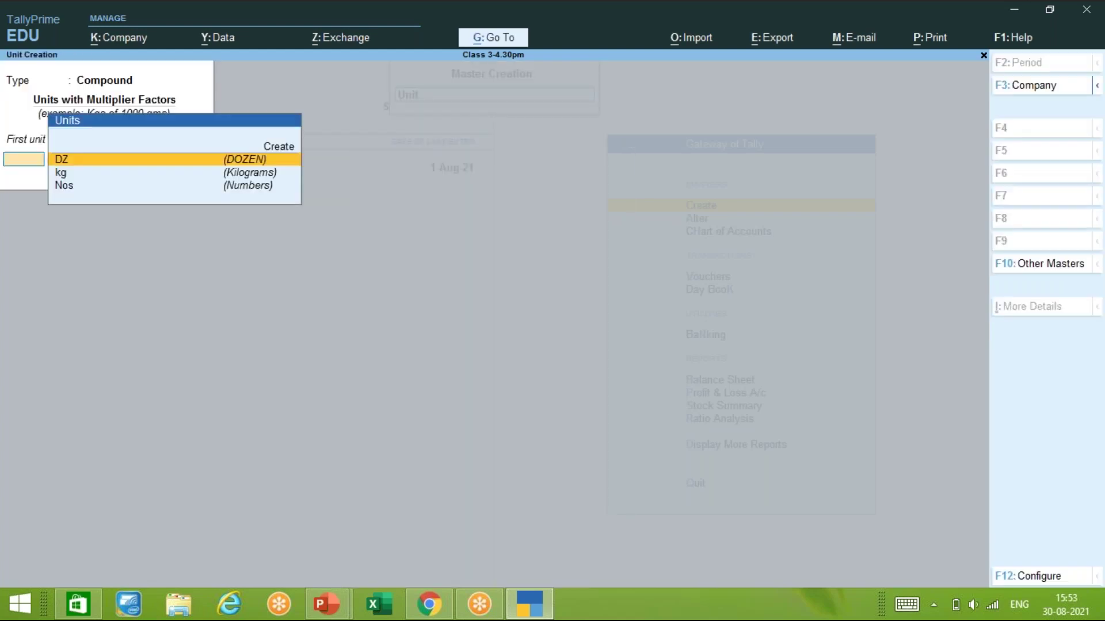
pyautogui.press('BackSpace')
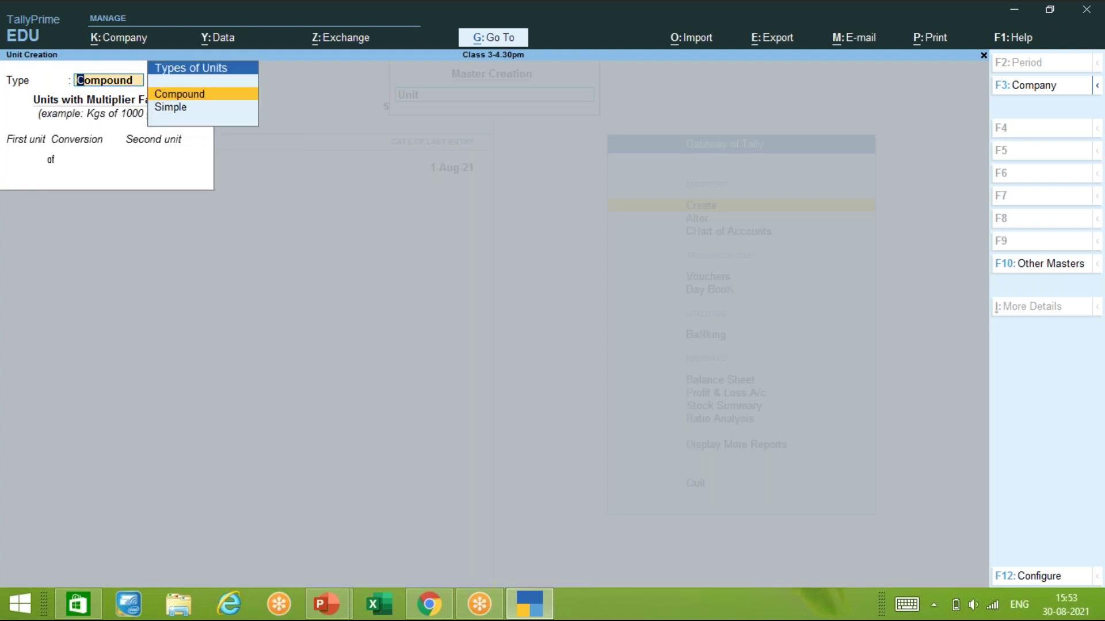
pyautogui.press('Down')
pyautogui.press('Return')
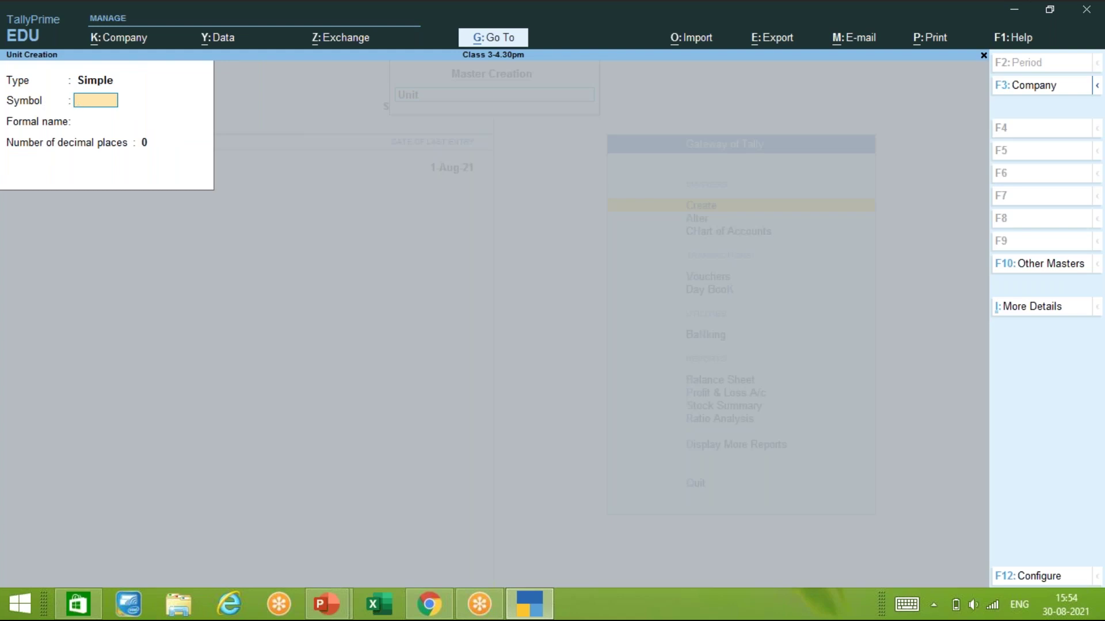
pyautogui.write('grms')
pyautogui.press('Return')
pyautogui.write('Grams')
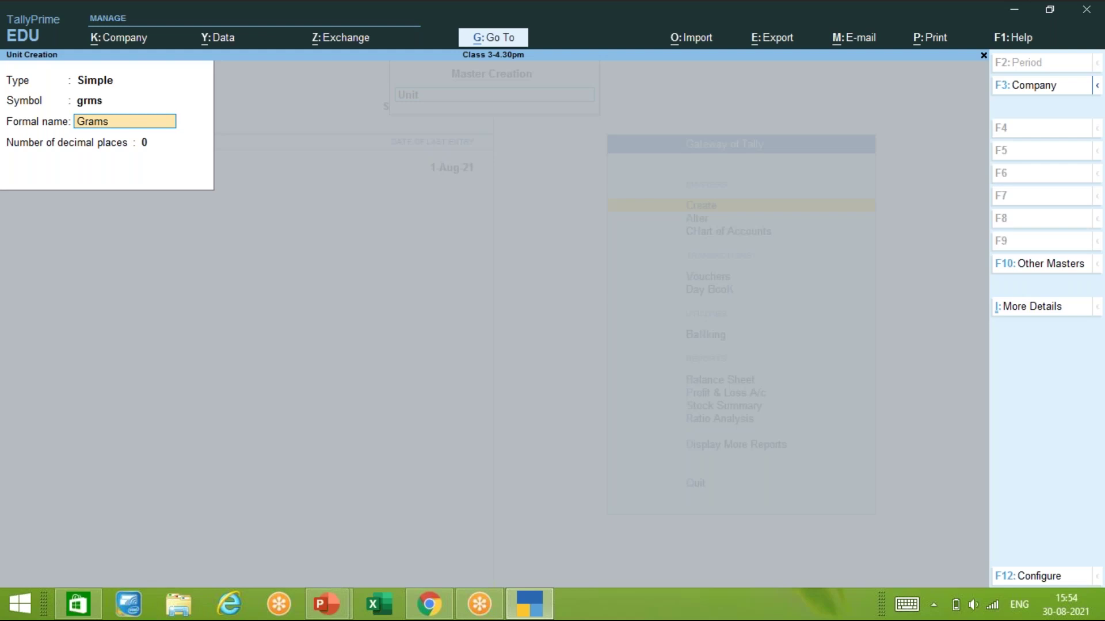
pyautogui.press('Return')
pyautogui.press('Return')
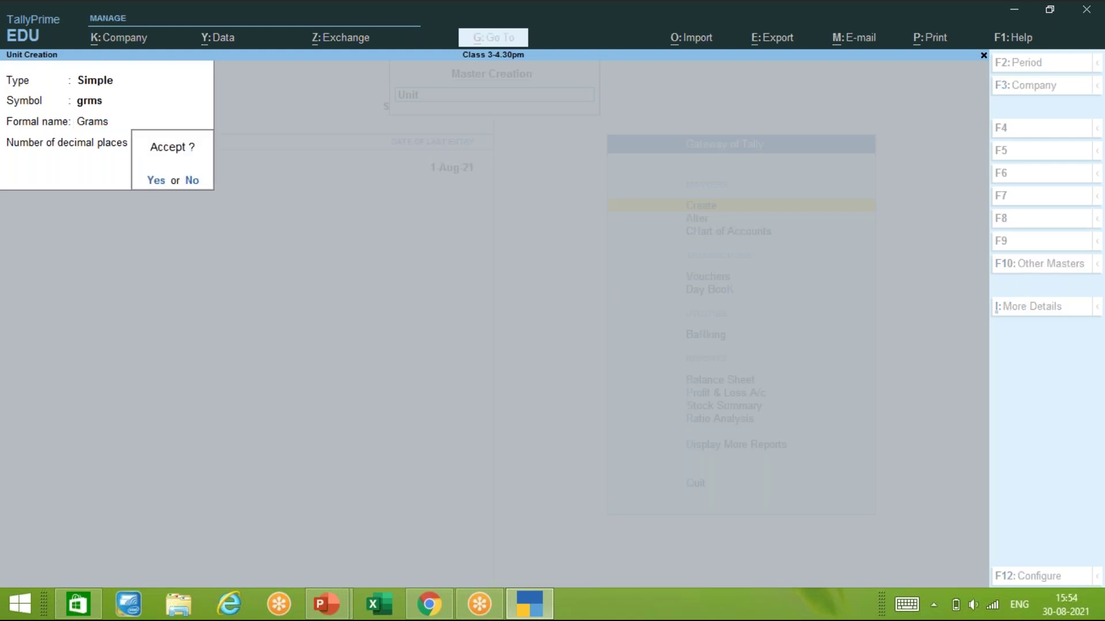
pyautogui.press('Return')
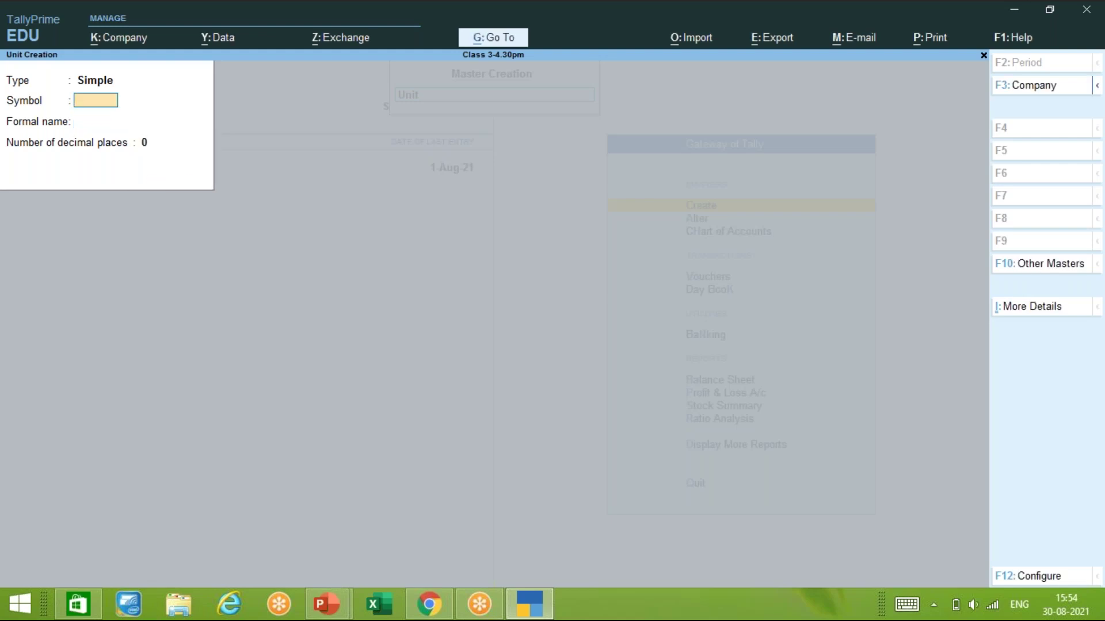
# - Create a compound unit with kg as the first unit, conversion 1000 and grms as the second unit, and leave unit creation
pyautogui.press('BackSpace')
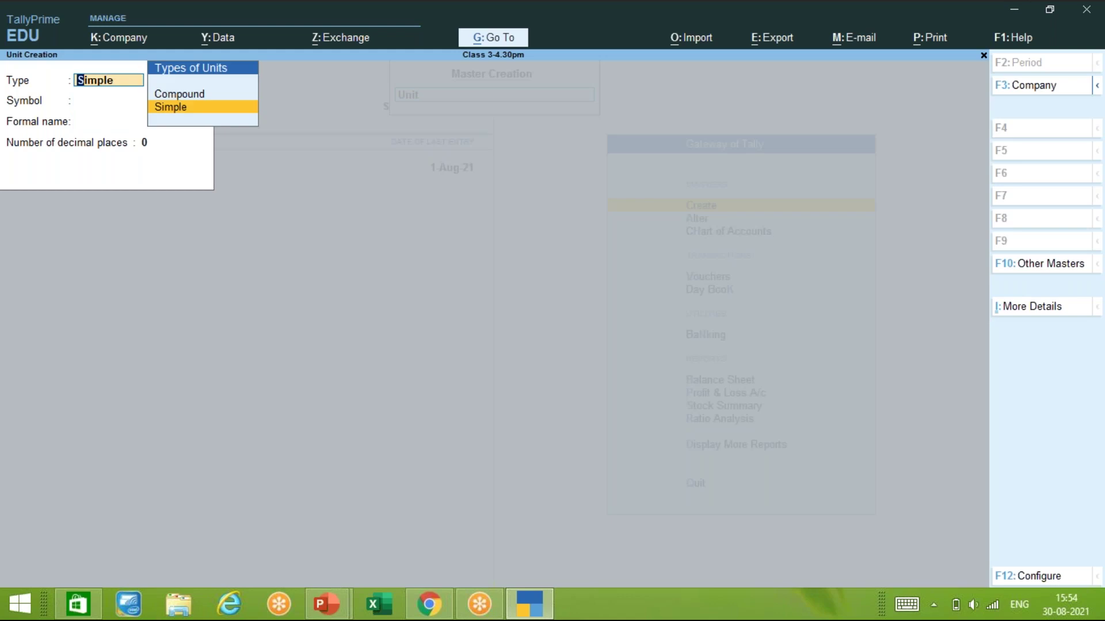
pyautogui.press('Up')
pyautogui.press('Return')
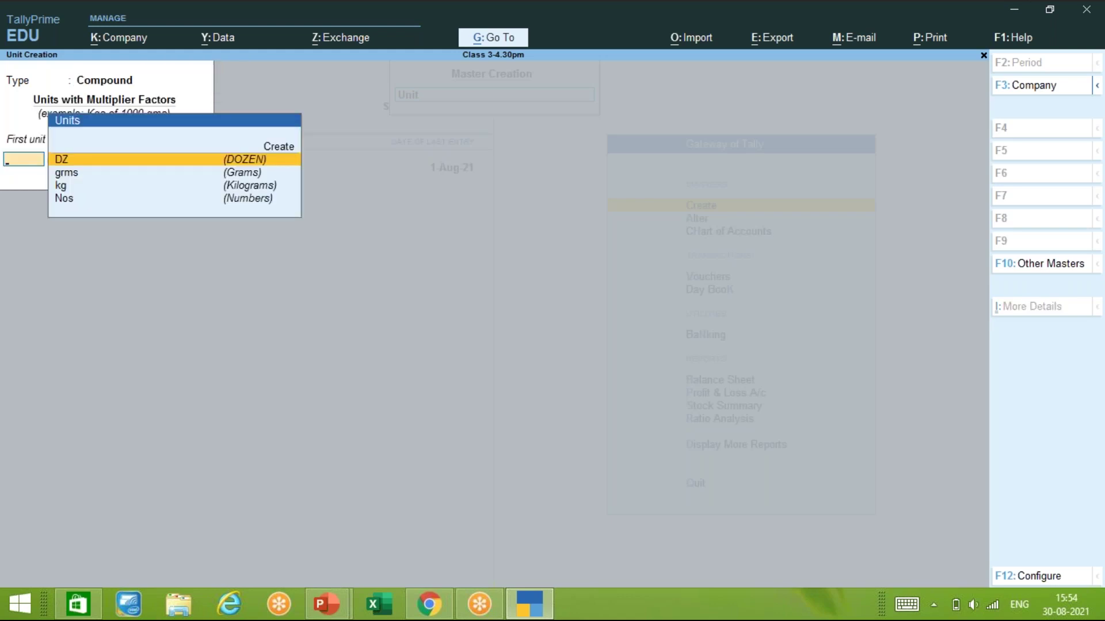
pyautogui.press('Down')
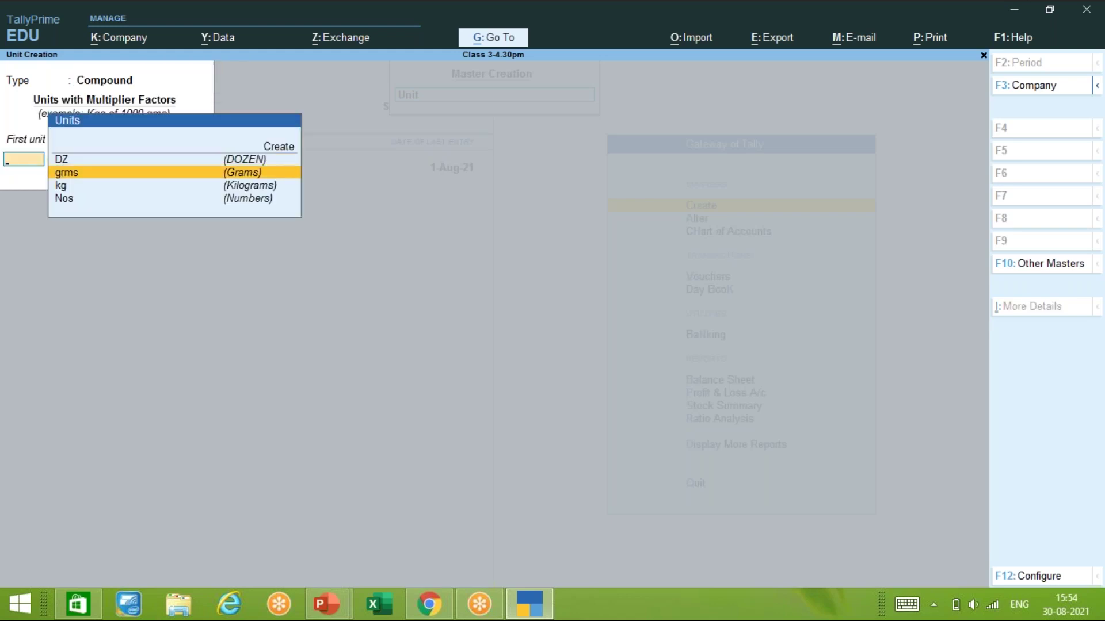
pyautogui.press('Down')
pyautogui.press('Return')
pyautogui.write('1000')
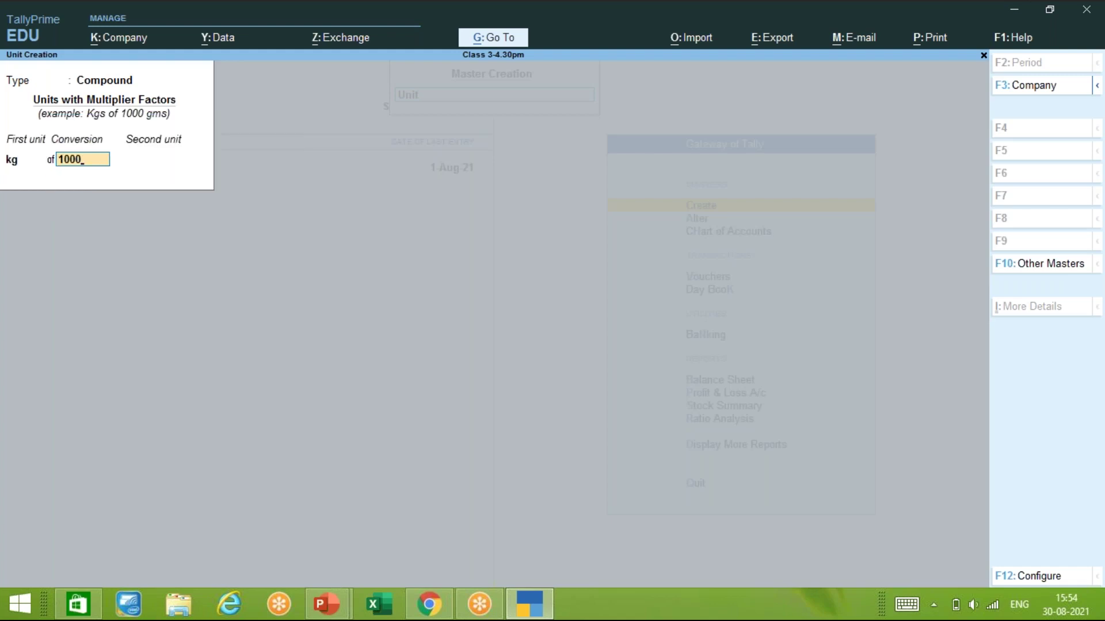
pyautogui.press('Return')
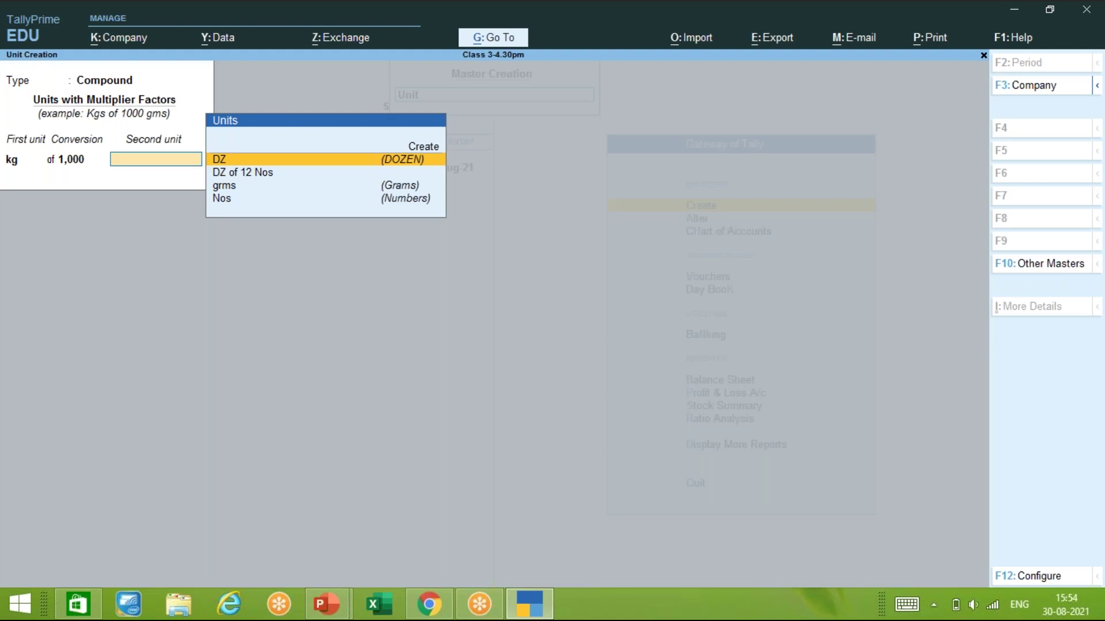
pyautogui.press('Down')
pyautogui.press('Down')
pyautogui.press('Return')
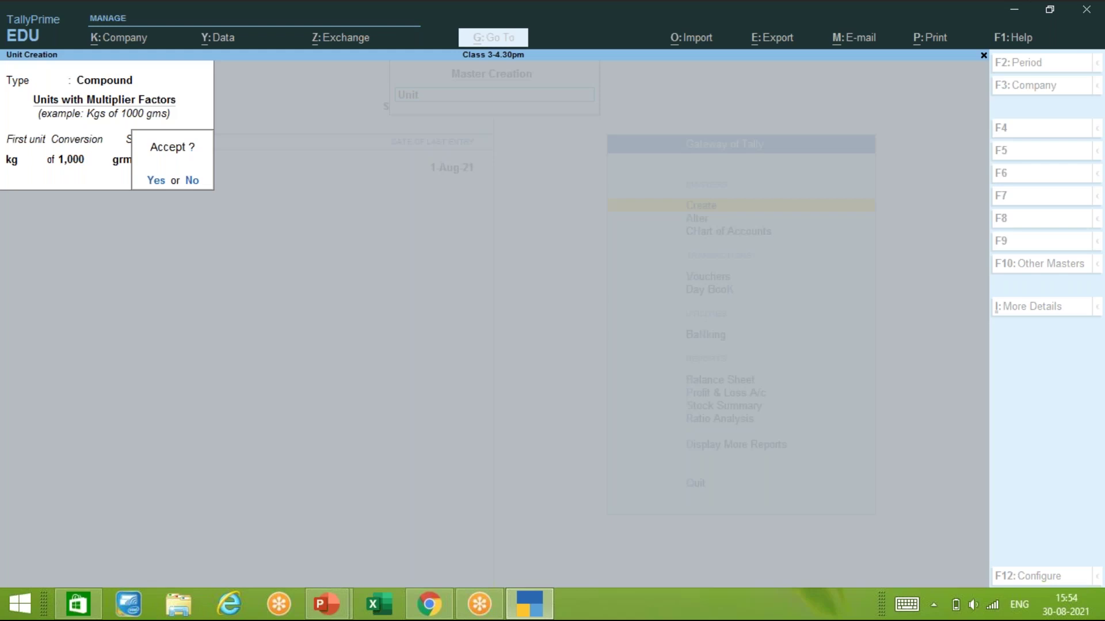
pyautogui.press('Return')
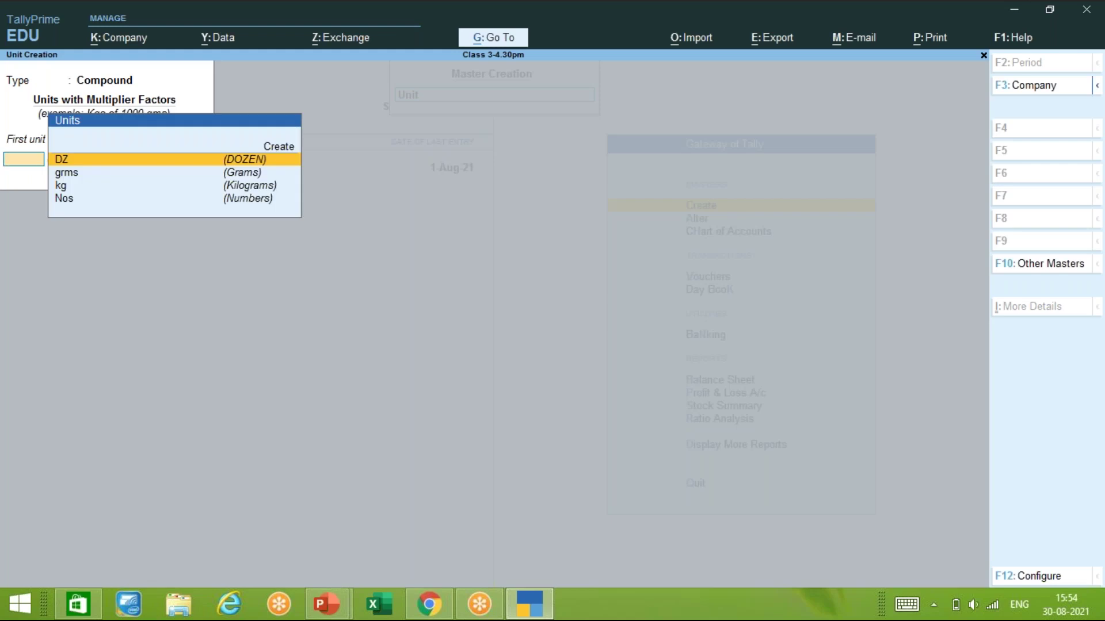
pyautogui.press('Escape')
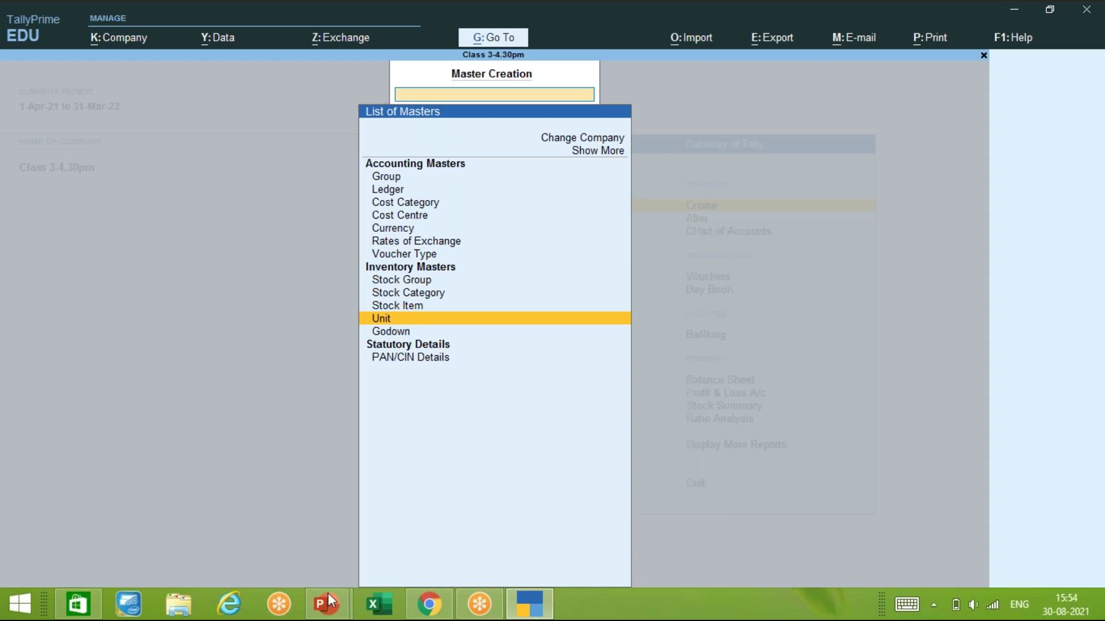
# - Switch to PowerPoint and examine the Tally Prime-LEVEL 1.pptx slides on simple and compound units of measure
pyautogui.moveTo(329, 610)
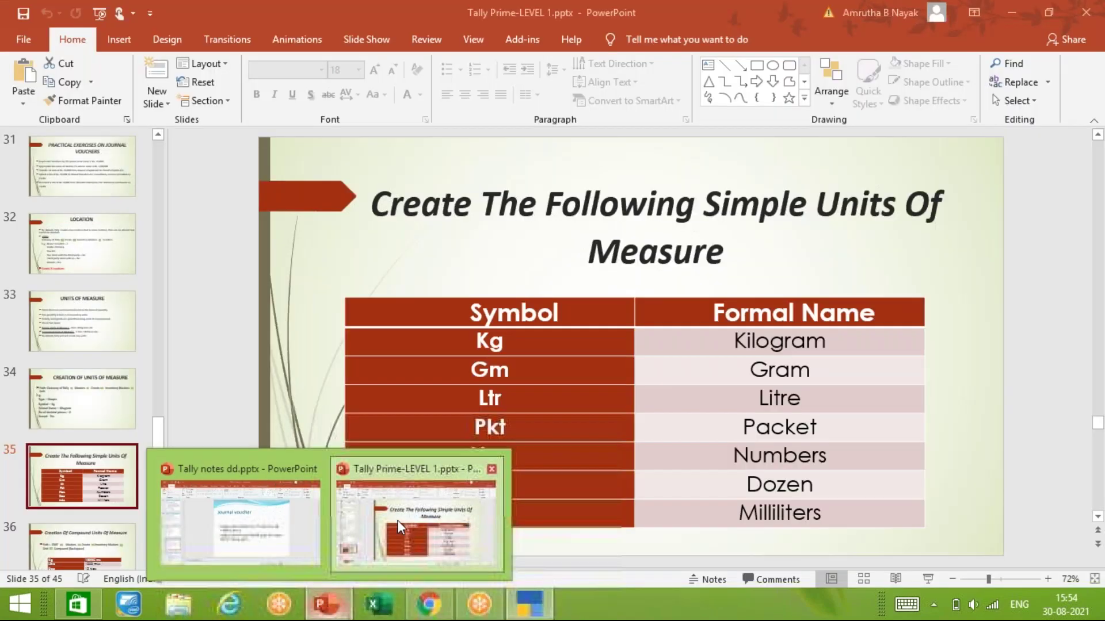
pyautogui.click(401, 527)
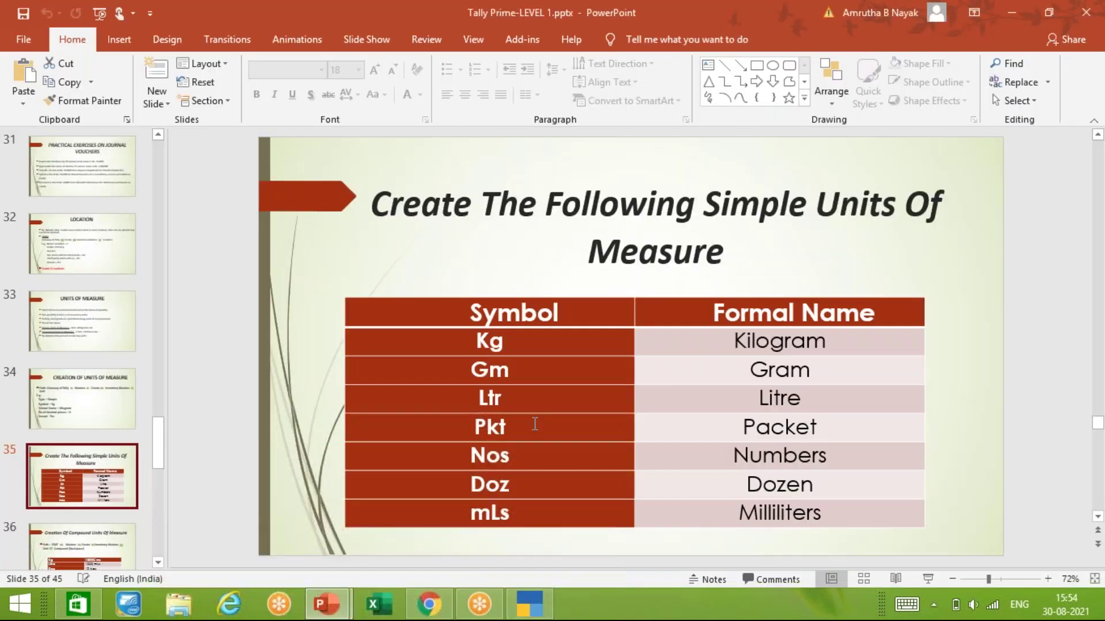
pyautogui.click(532, 426)
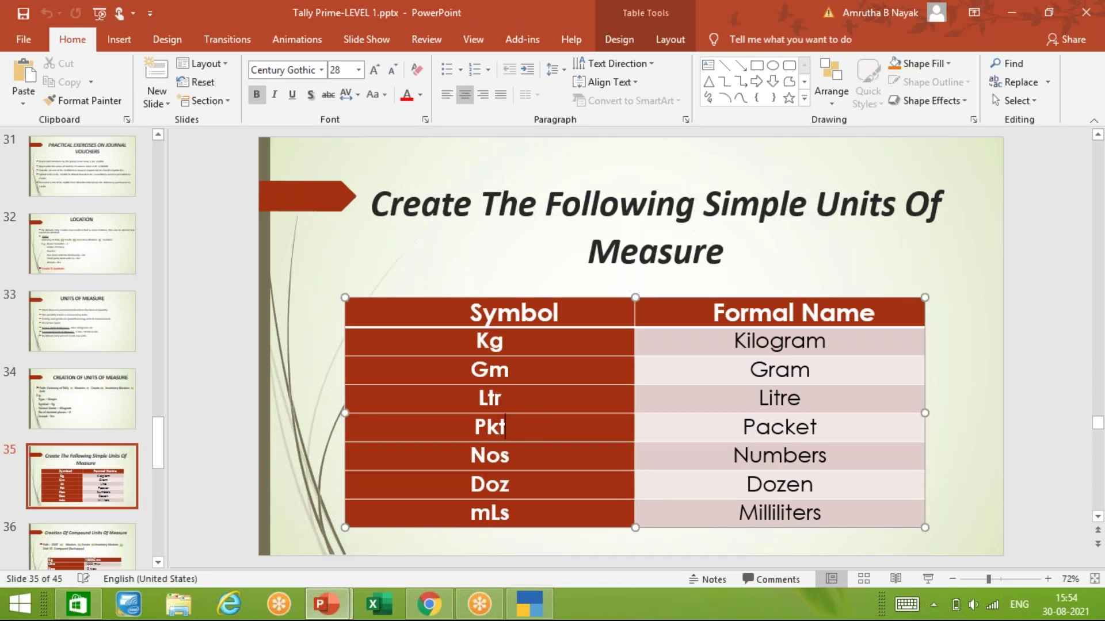
pyautogui.click(637, 553)
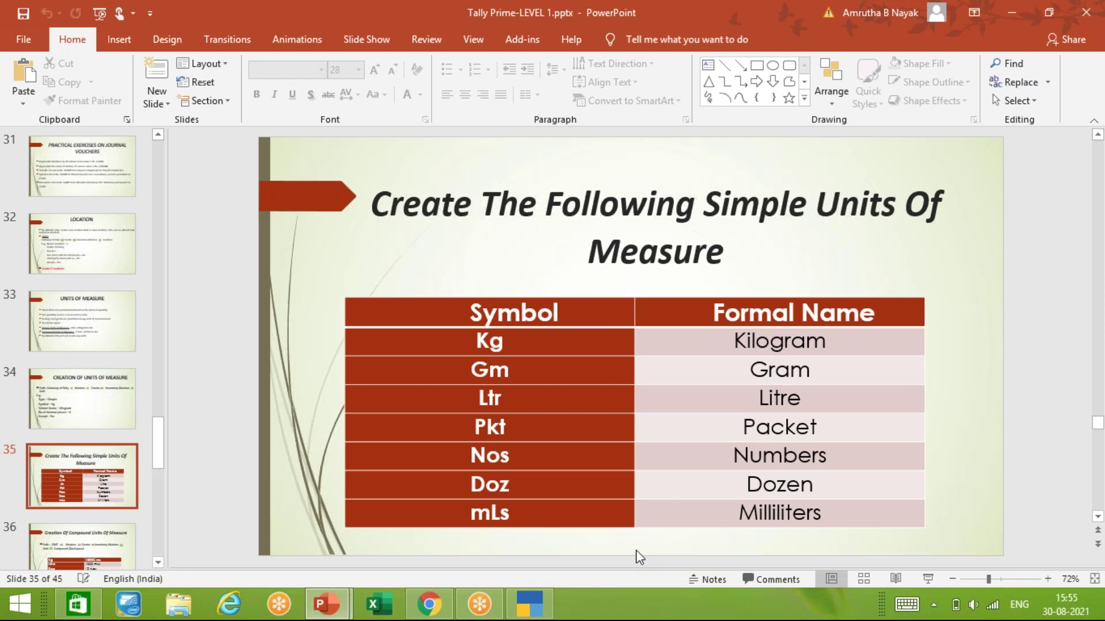
pyautogui.scroll(-1, 636, 550)
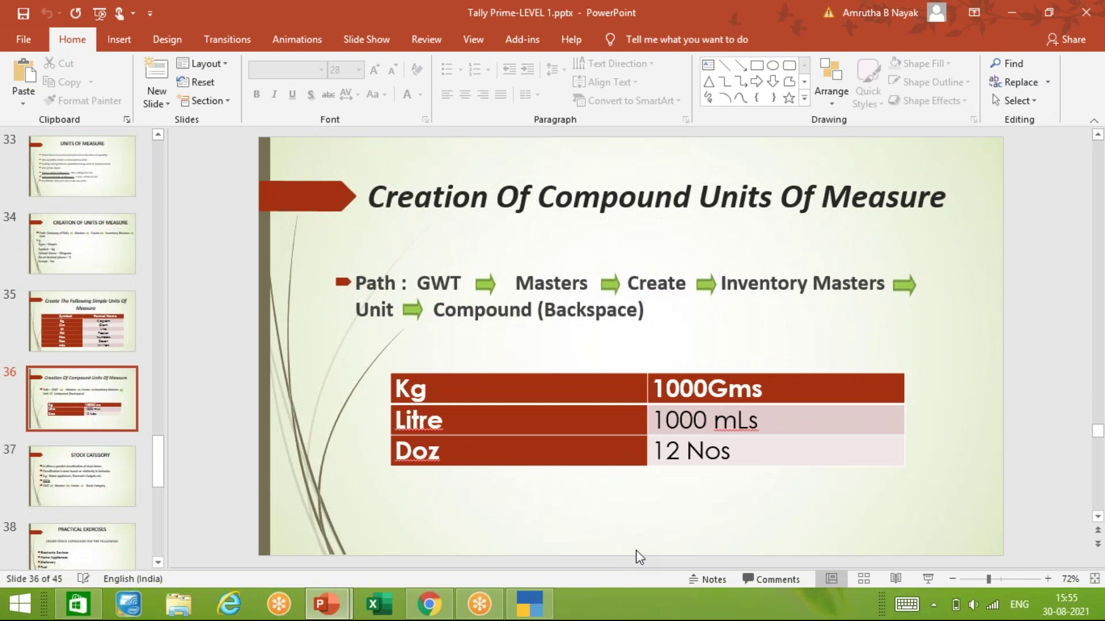
pyautogui.scroll(-1, 636, 550)
pyautogui.scroll(1, 636, 550)
pyautogui.scroll(1, 636, 550)
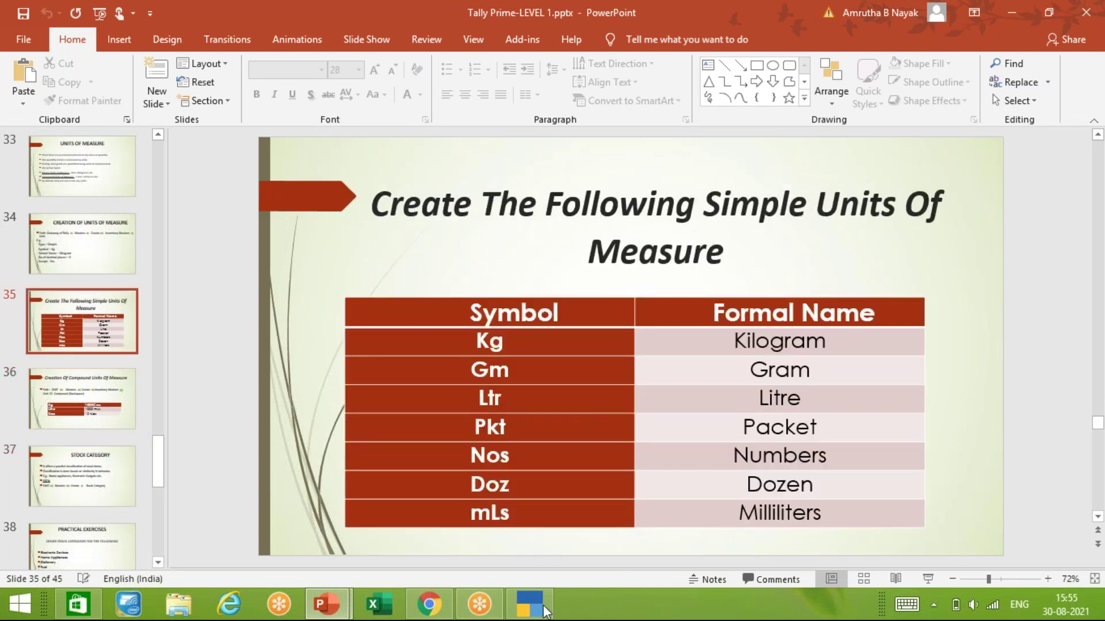
# - Switch back to TallyPrime and leave master creation for the Gateway of Tally
pyautogui.click(541, 609)
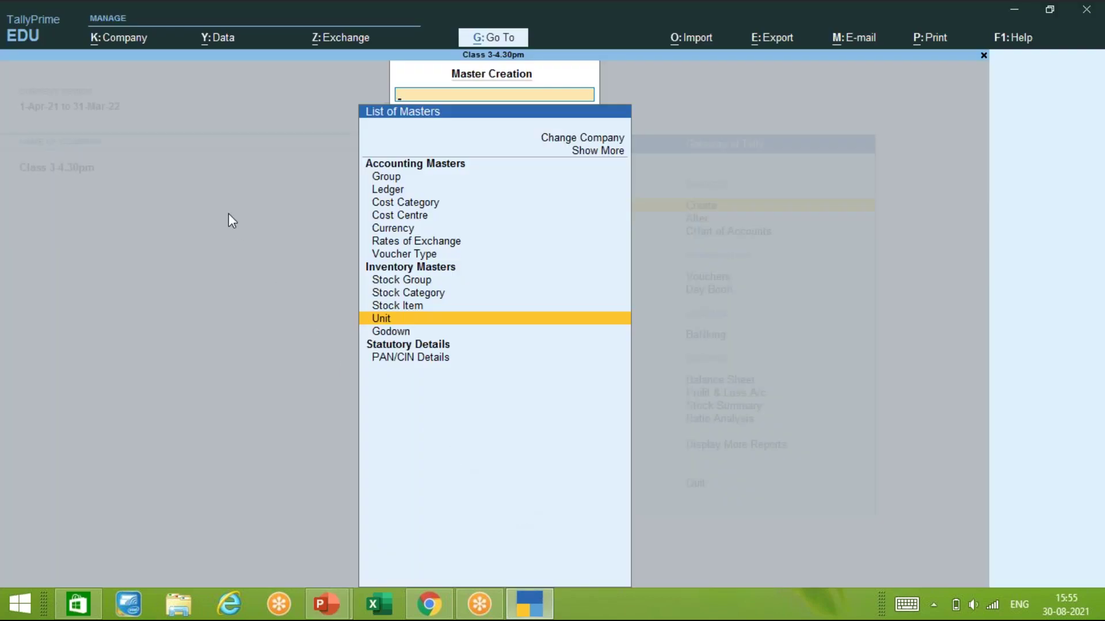
pyautogui.press('space')
pyautogui.press('Escape')
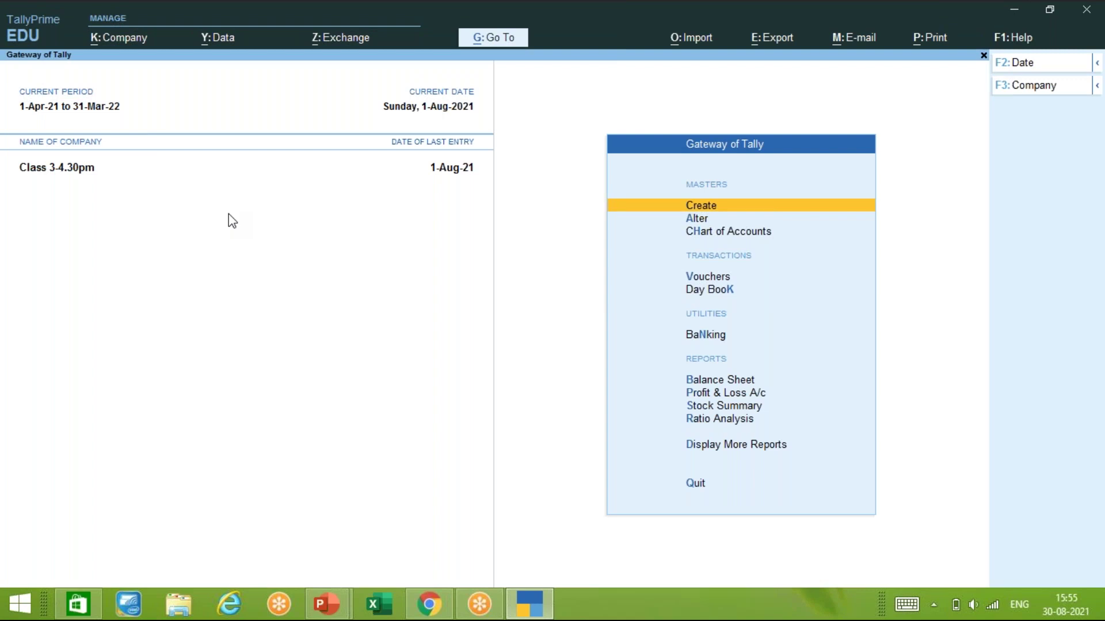
# - Open the company selection list and select the first Kamath and Co company marked as requiring migration
pyautogui.press('alt')
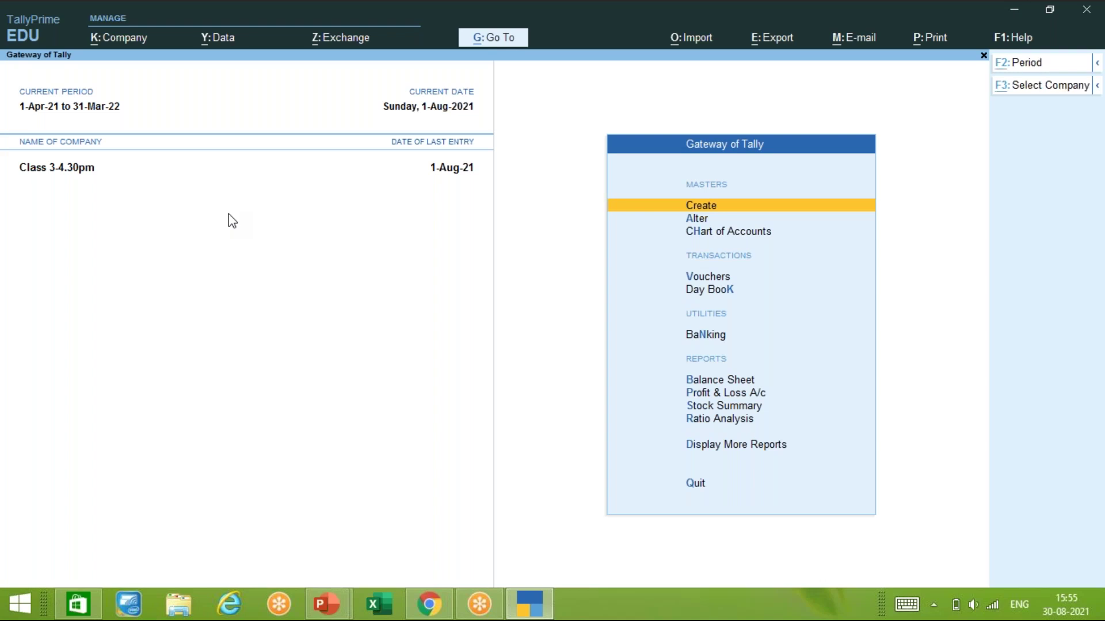
pyautogui.hotkey('alt', 'k')
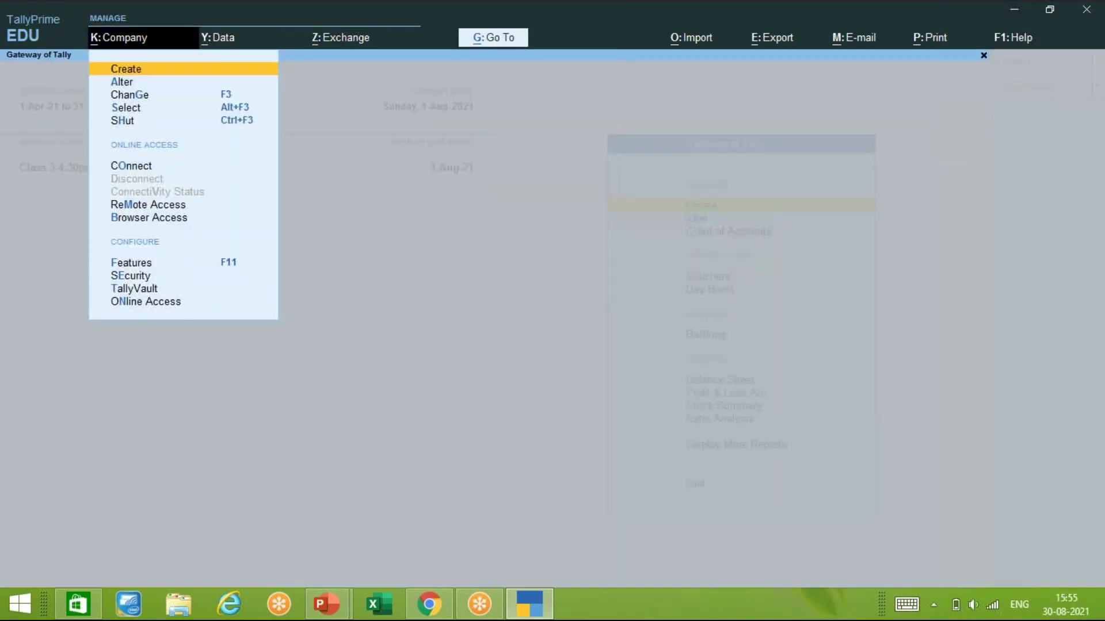
pyautogui.press('Down')
pyautogui.press('Down')
pyautogui.press('Down')
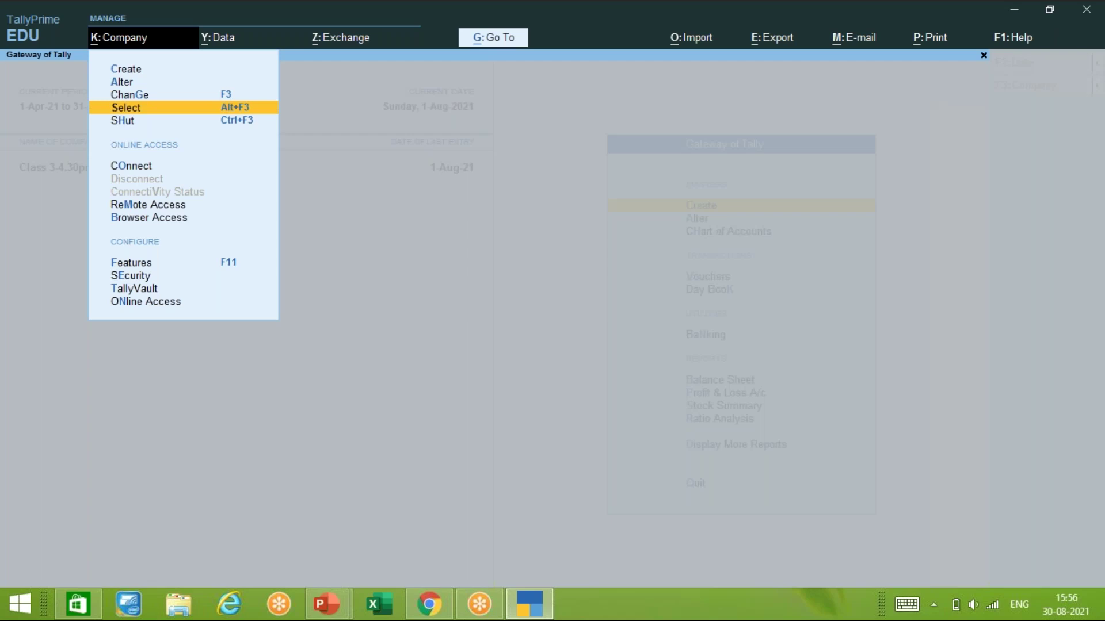
pyautogui.press('Up')
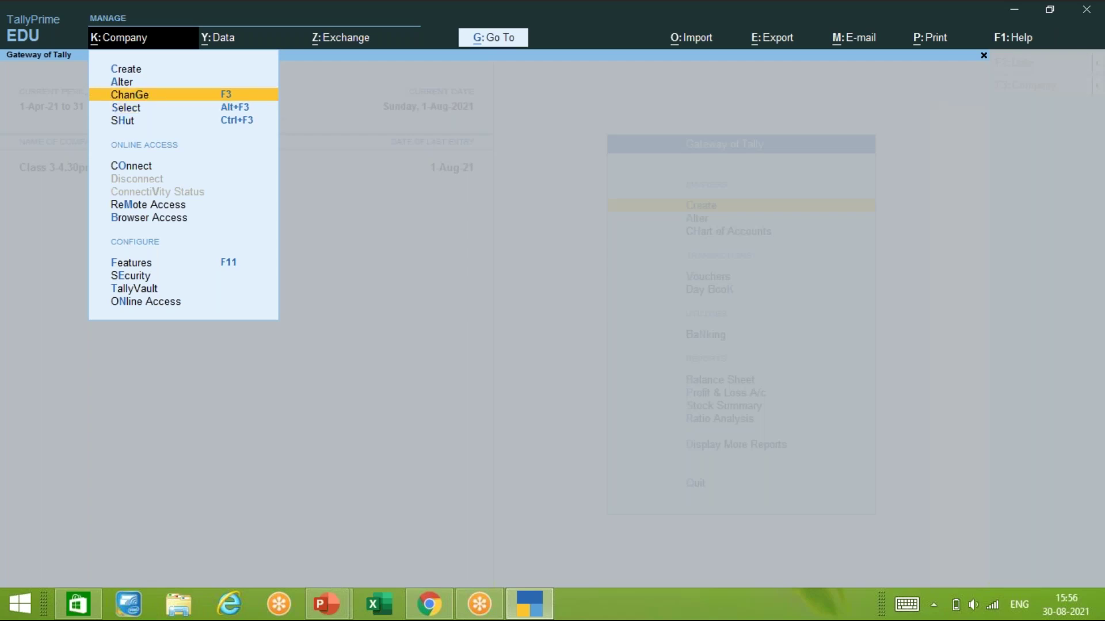
pyautogui.press('Down')
pyautogui.press('Down')
pyautogui.press('Up')
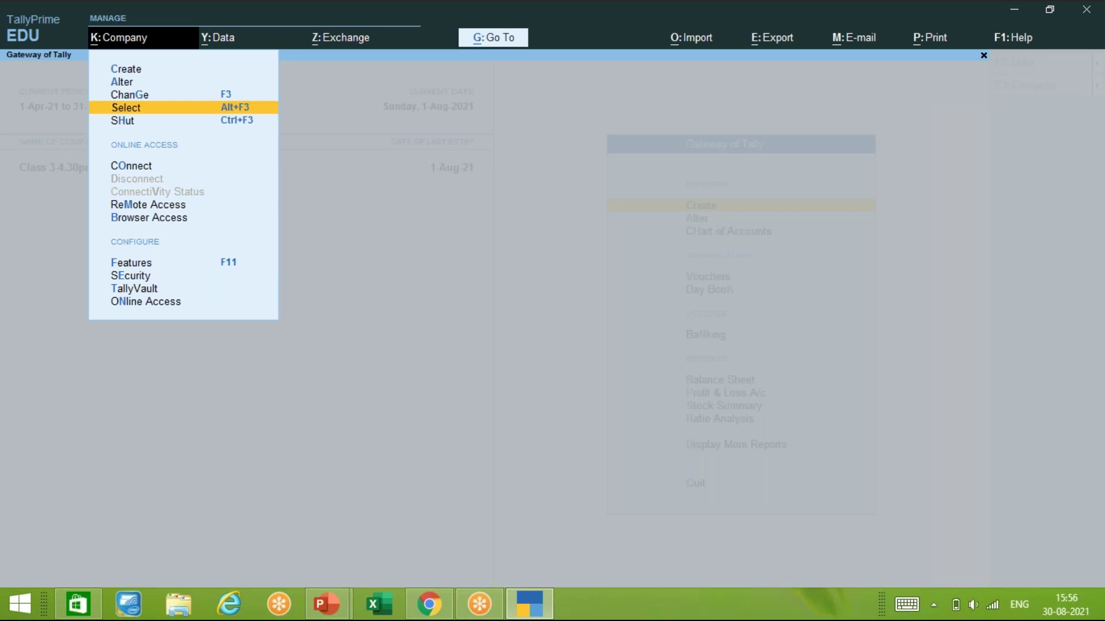
pyautogui.press('Return')
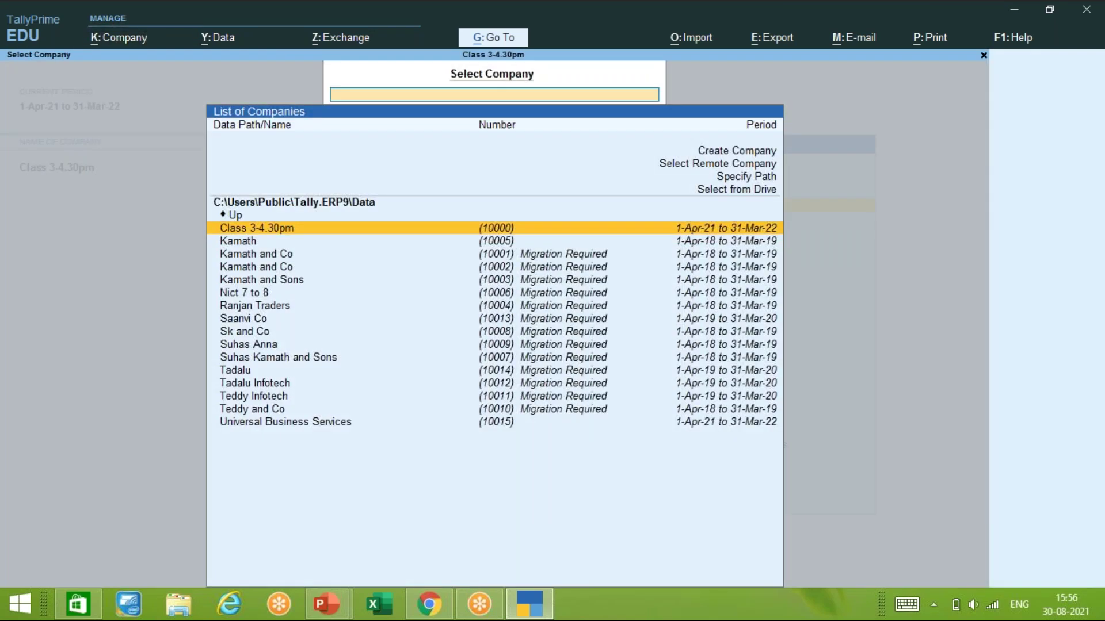
pyautogui.press('Down')
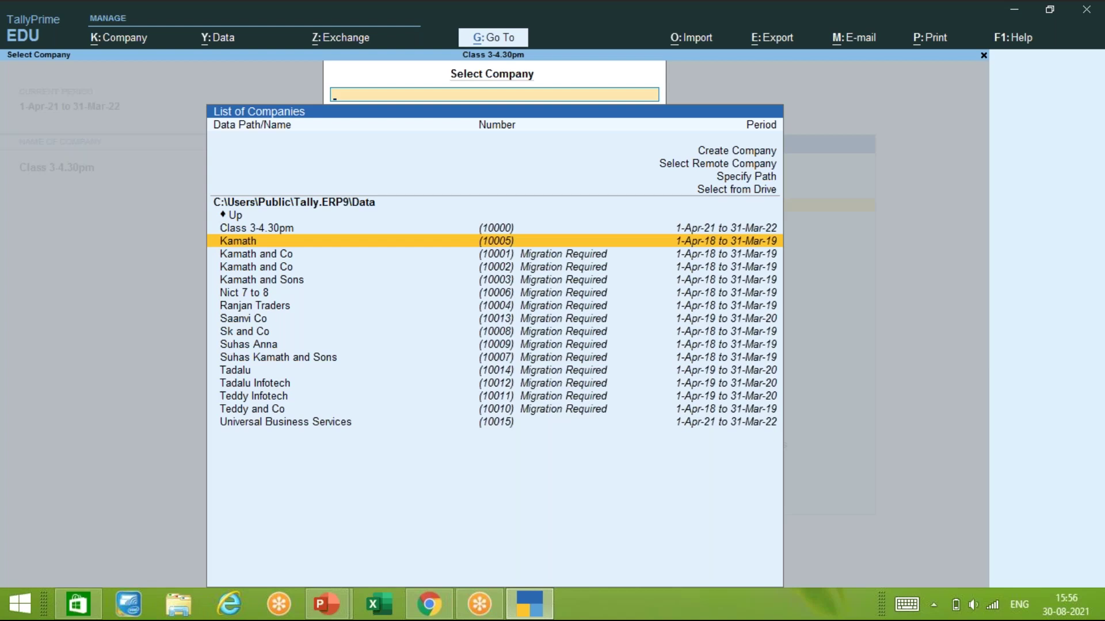
pyautogui.press('Down')
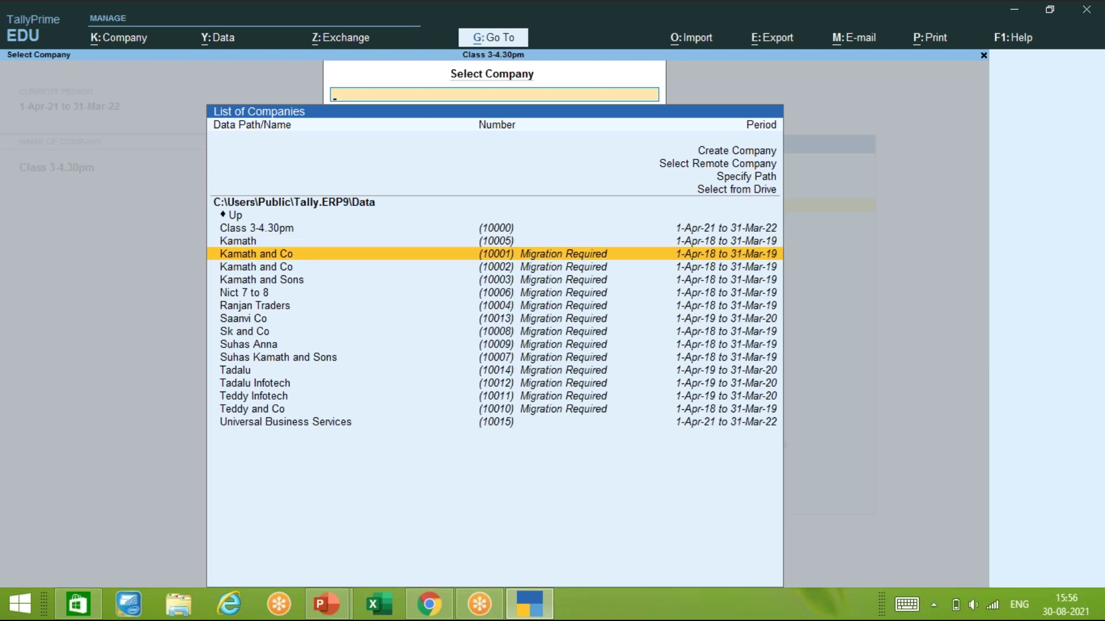
pyautogui.press('Return')
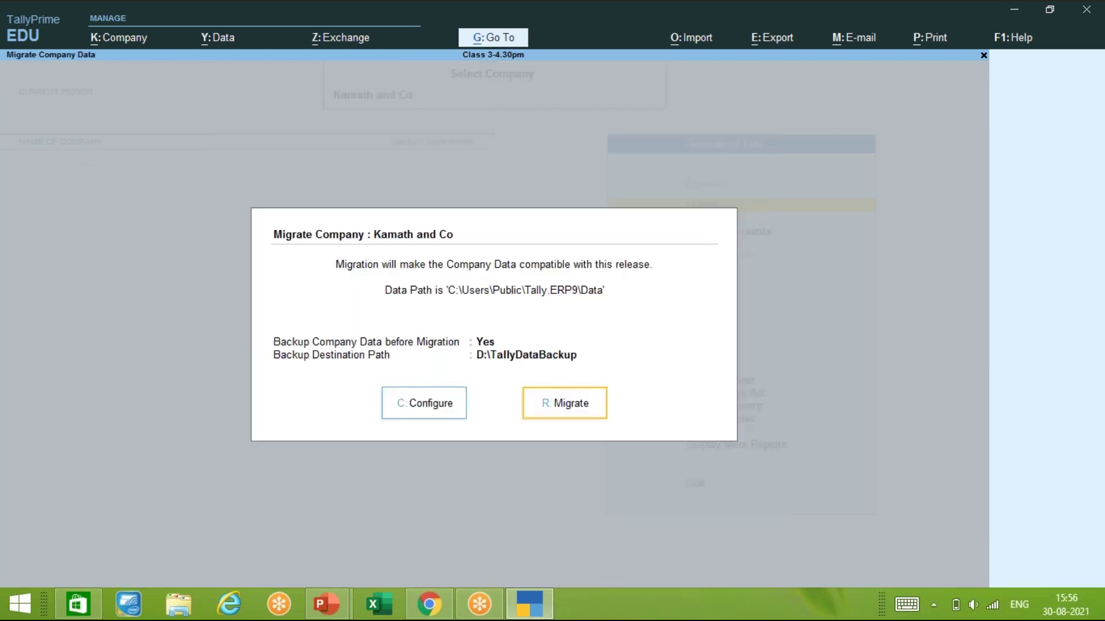
# - Examine the migration backup configuration for Kamath and Co and return to the Migrate option
pyautogui.press('Left')
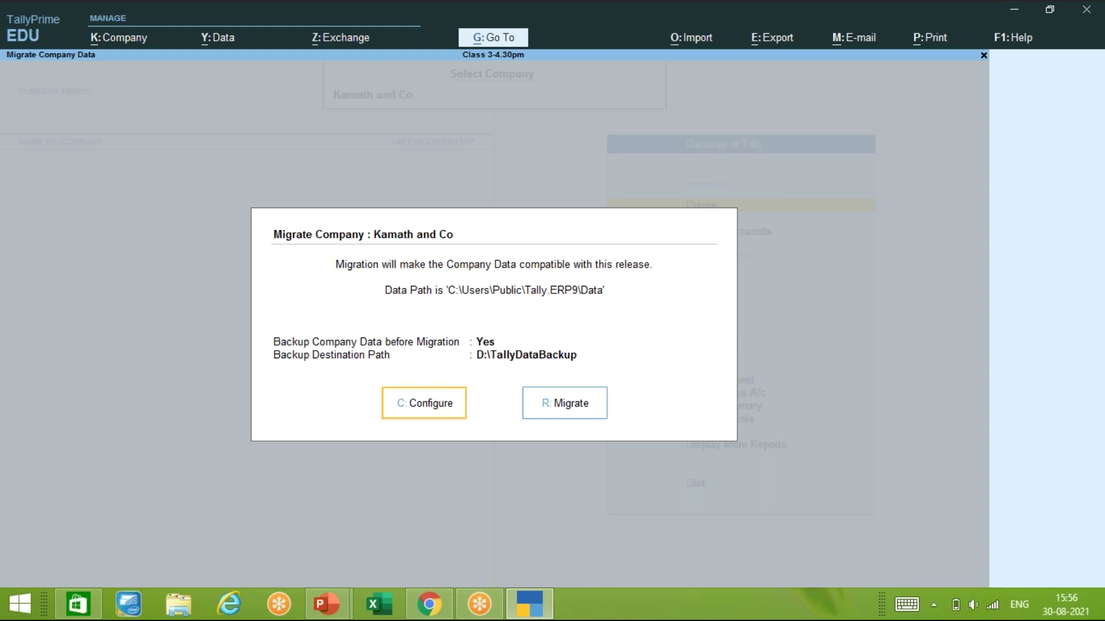
pyautogui.press('Return')
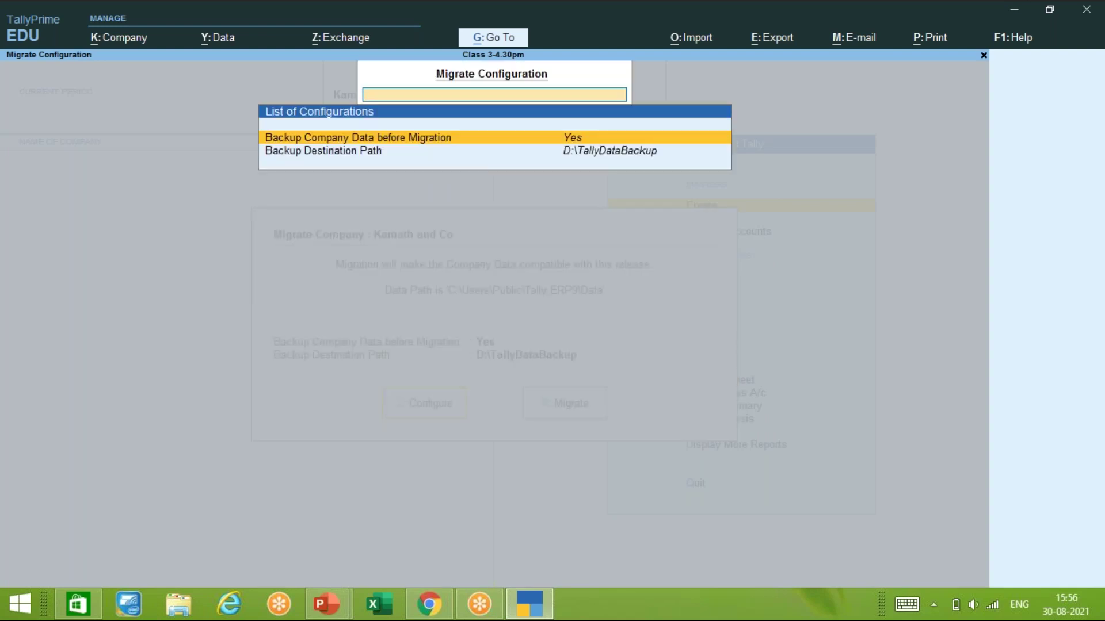
pyautogui.press('Escape')
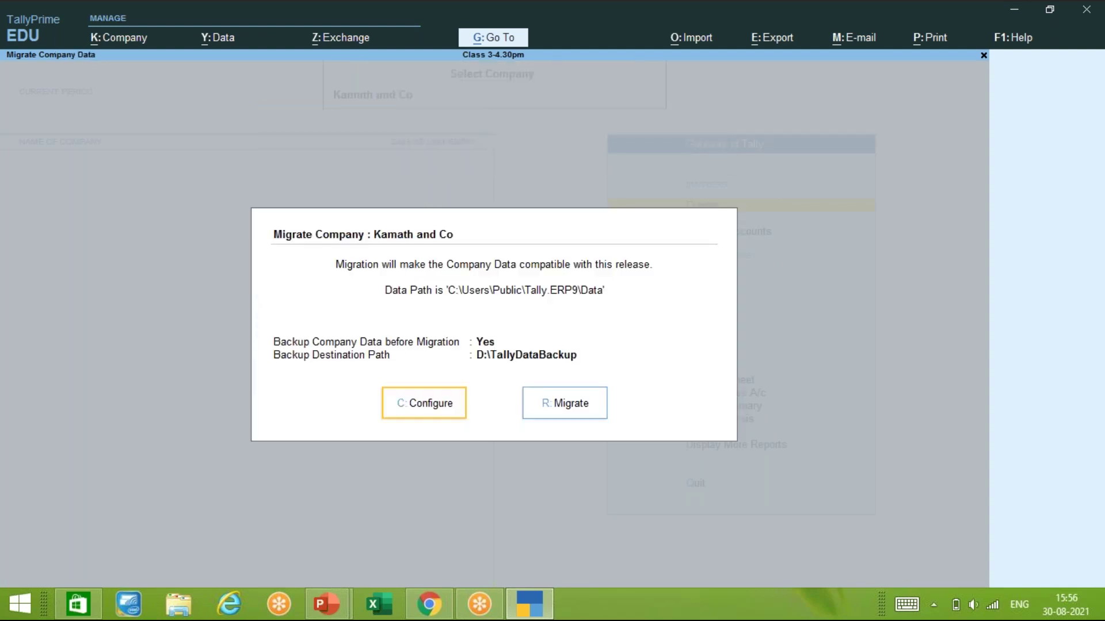
pyautogui.press('Right')
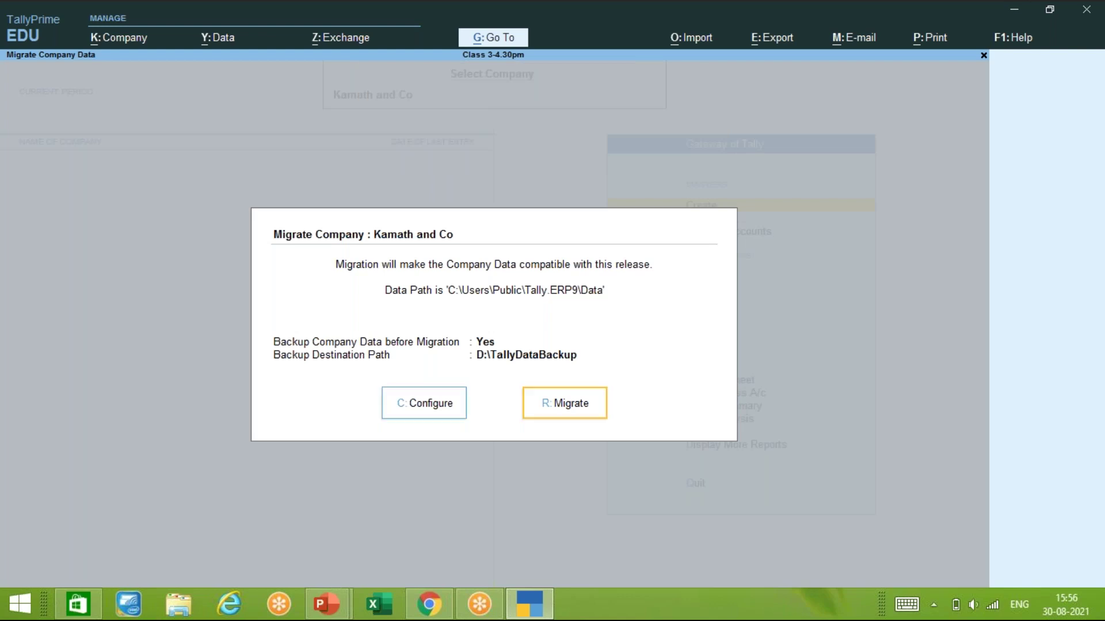
# - Migrate Kamath and Co with a backup of the company data to D:\TallyDataBackup
pyautogui.press('Return')
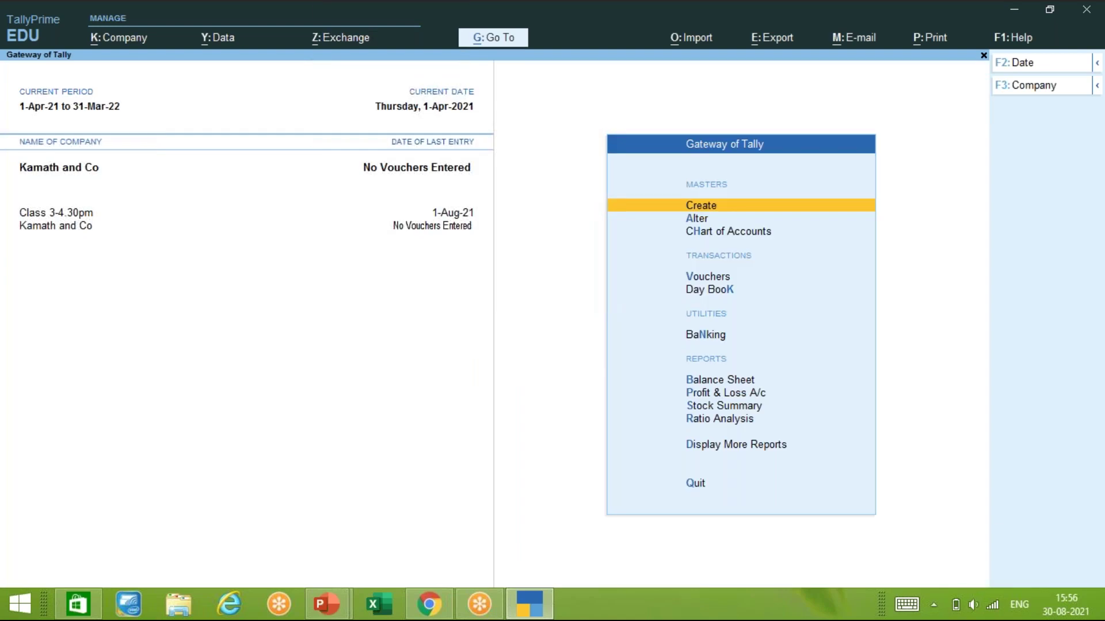
# - Check the unit masters and blank unit creation form for Kamath and Co, and return to the Gateway of Tally
pyautogui.click(697, 218)
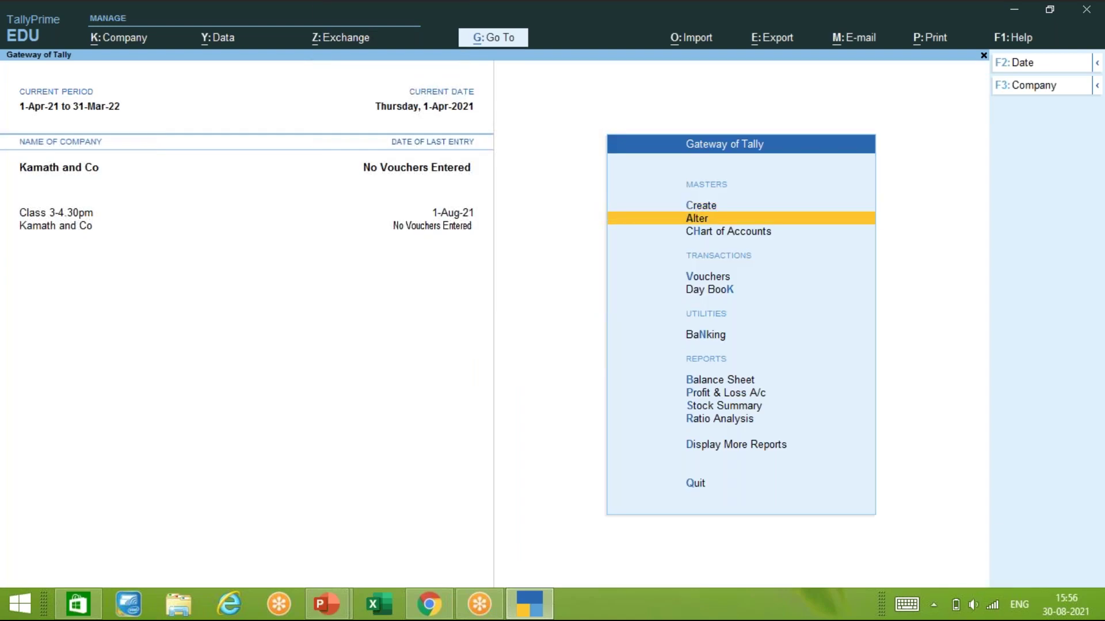
pyautogui.press('Return')
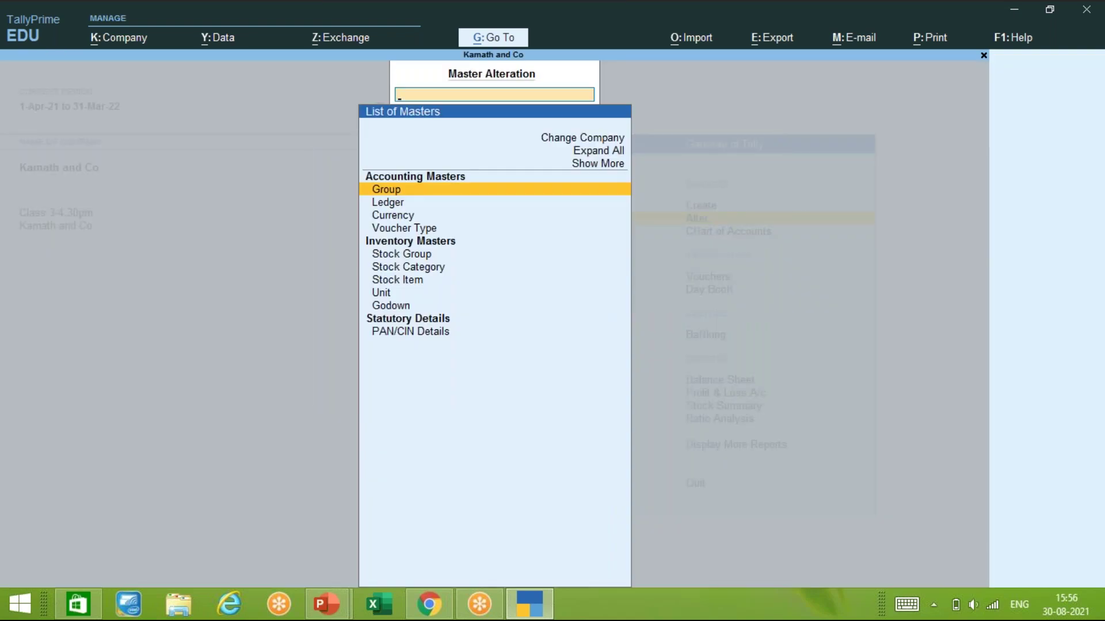
pyautogui.press('Down')
pyautogui.press('Down')
pyautogui.press('Down')
pyautogui.press('Down')
pyautogui.press('Down')
pyautogui.press('Down')
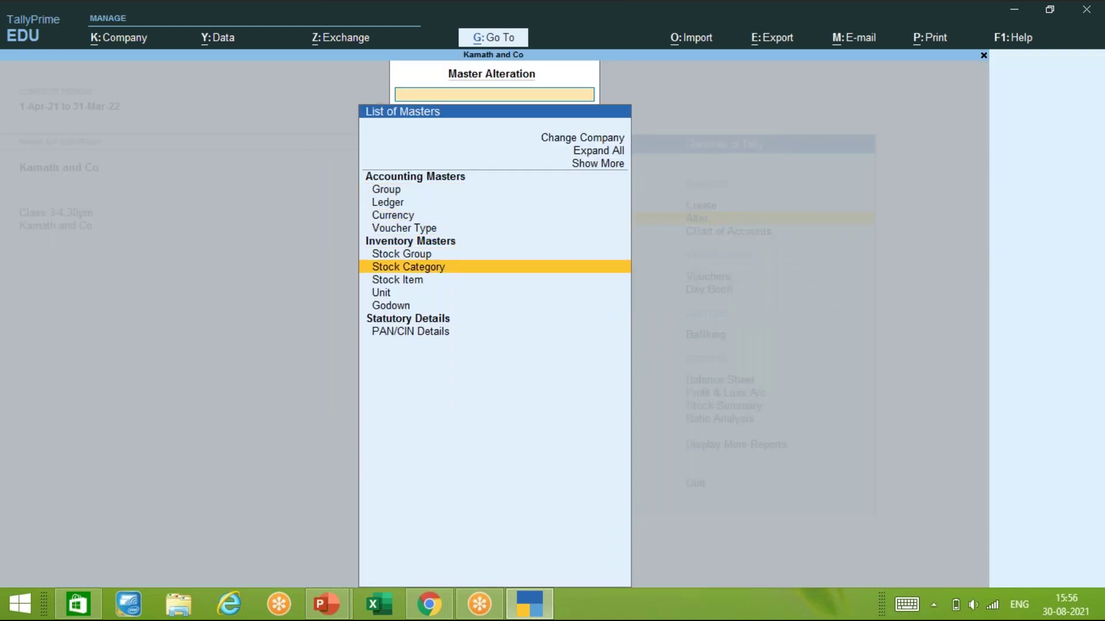
pyautogui.press('Down')
pyautogui.press('Return')
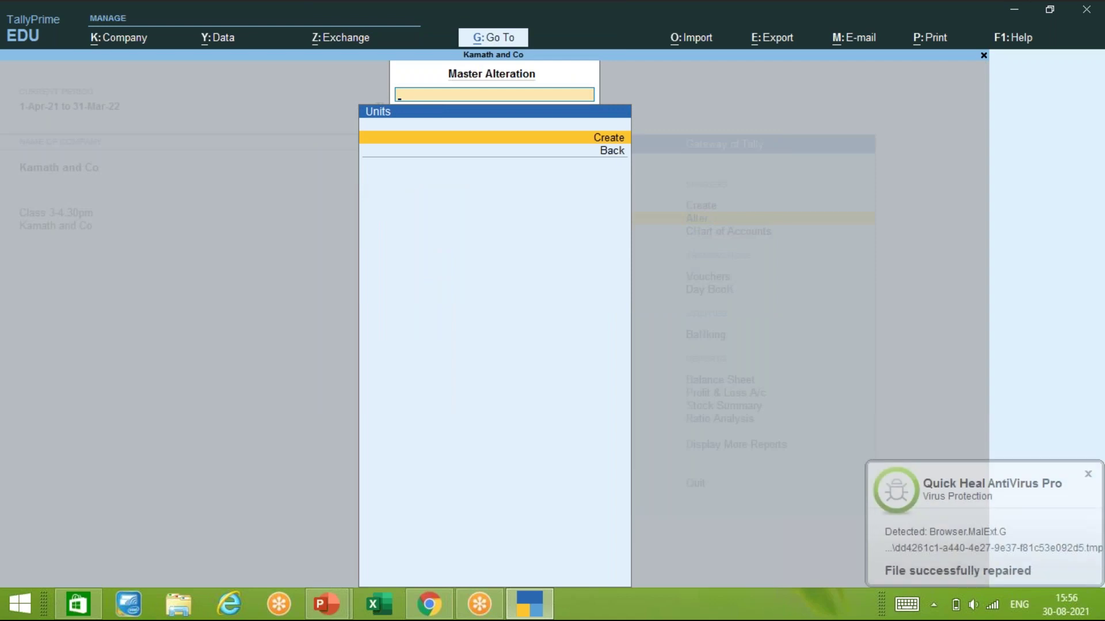
pyautogui.press('Return')
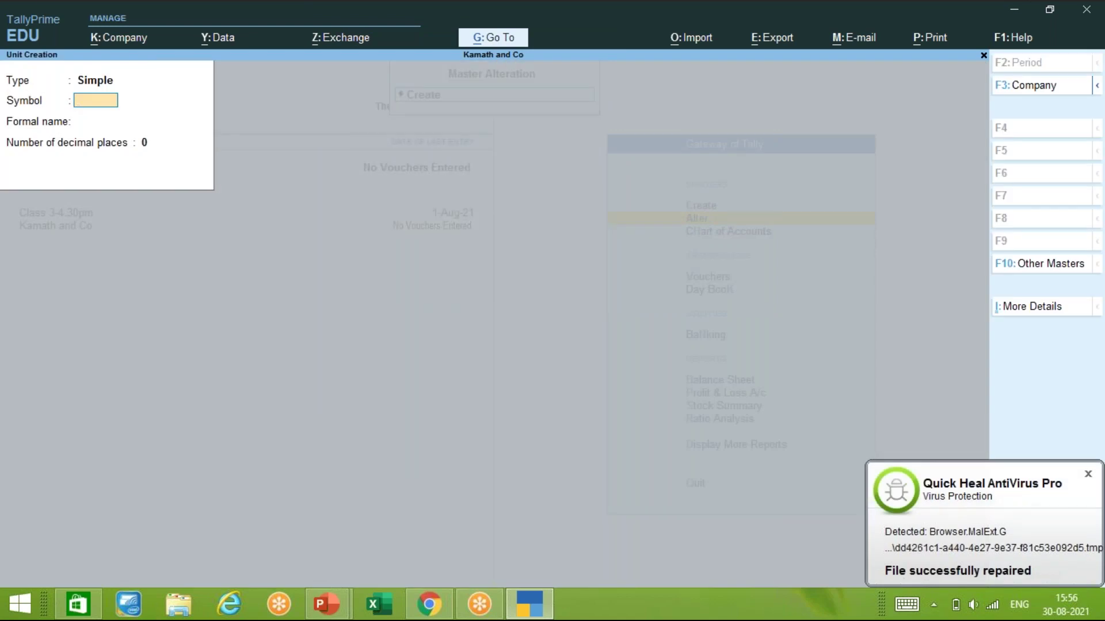
pyautogui.press('Escape')
pyautogui.press('Escape')
pyautogui.press('Escape')
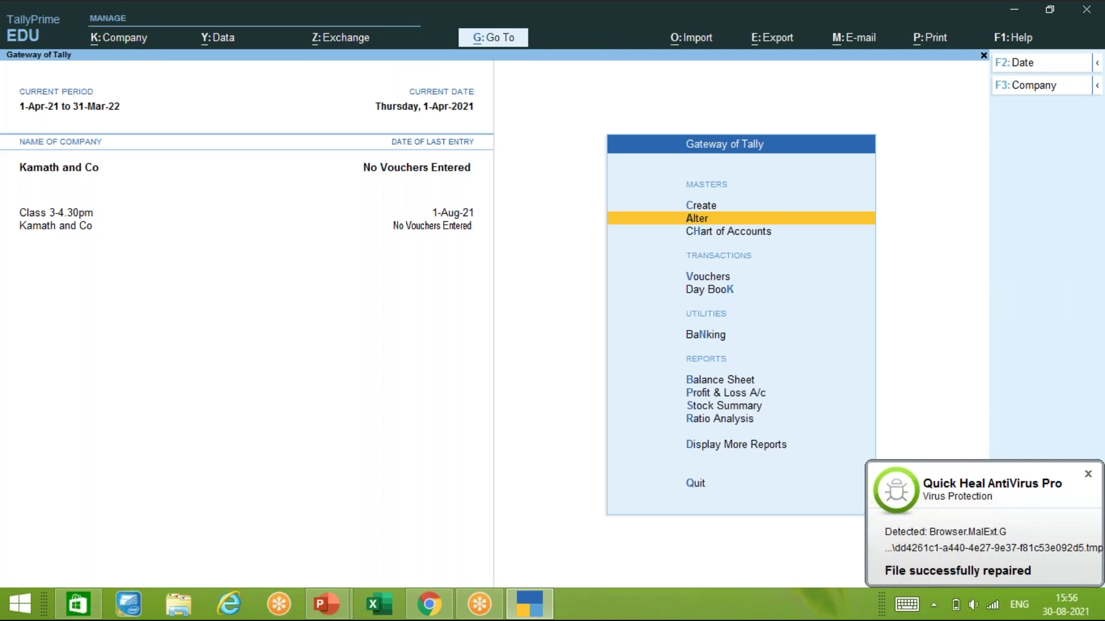
# - Enable Goods and Services Tax (GST) in the company features of Kamath and Co
pyautogui.press('F11')
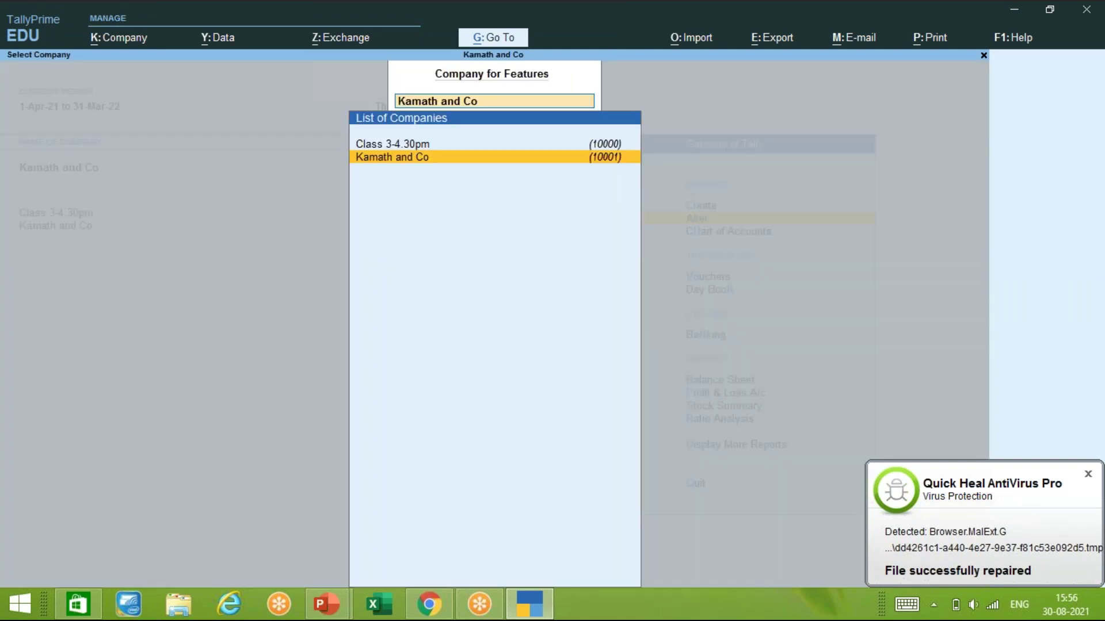
pyautogui.press('Return')
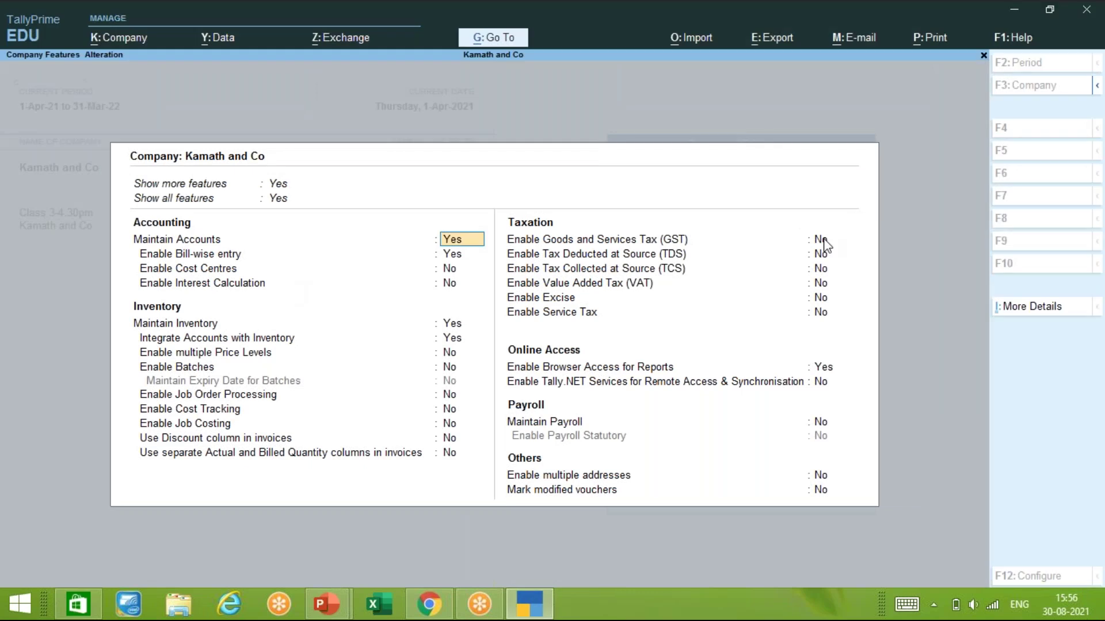
pyautogui.click(832, 239)
pyautogui.write('y')
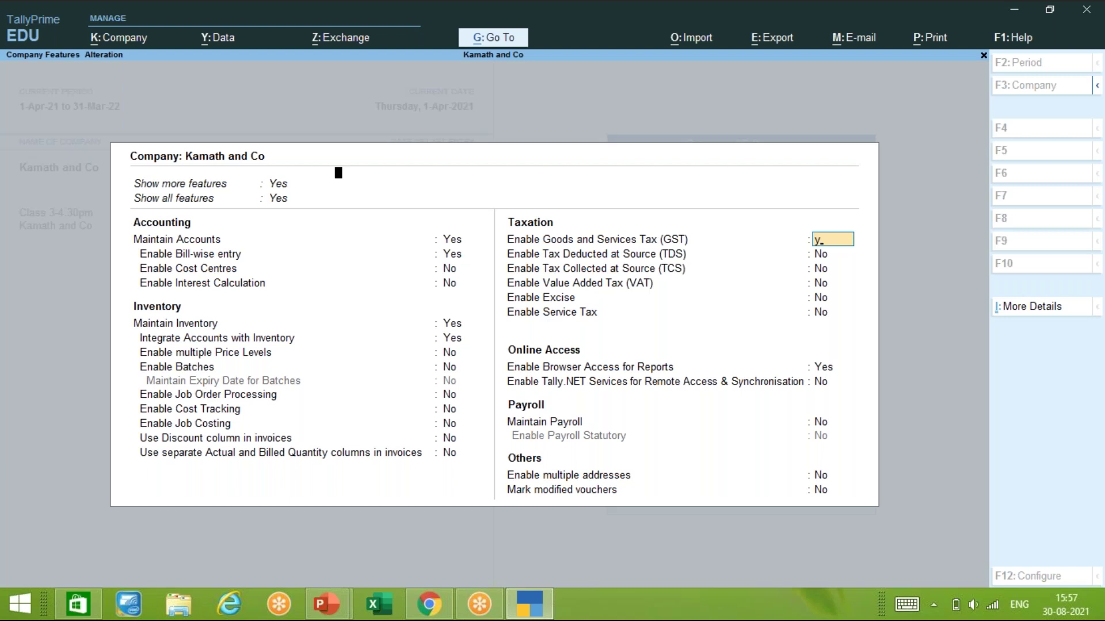
pyautogui.press('Return')
pyautogui.press('Return')
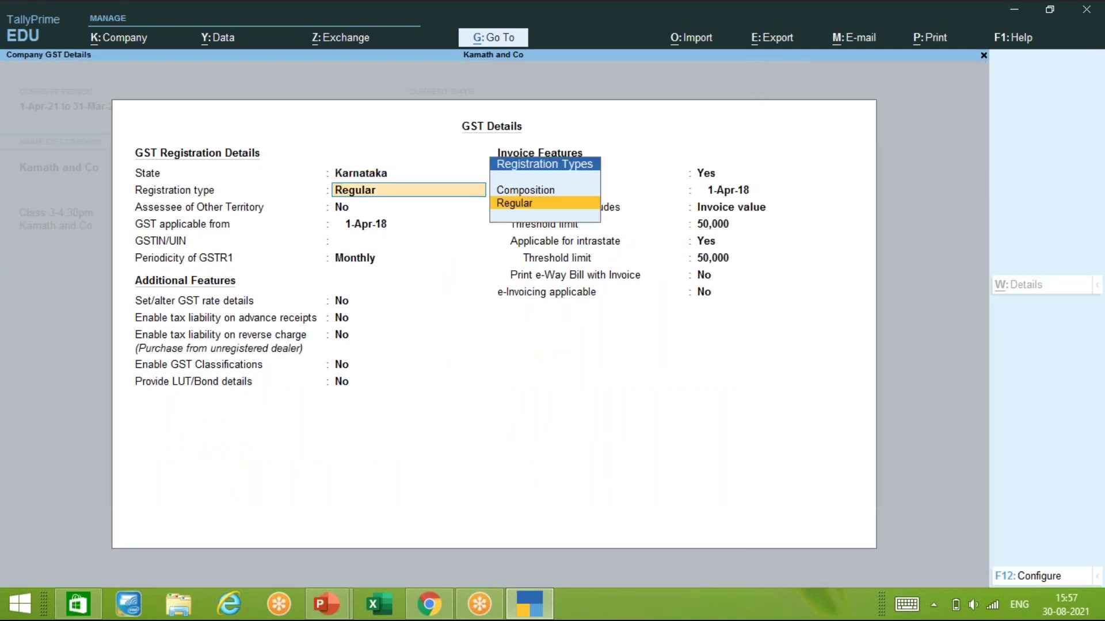
# - Accept the GST details with Regular registration, monthly GSTR1 periodicity and the default e-Way Bill settings, and save the company features
pyautogui.press('Return')
pyautogui.press('Return')
pyautogui.press('Return')
pyautogui.press('Return')
pyautogui.press('Return')
pyautogui.press('Return')
pyautogui.press('Return')
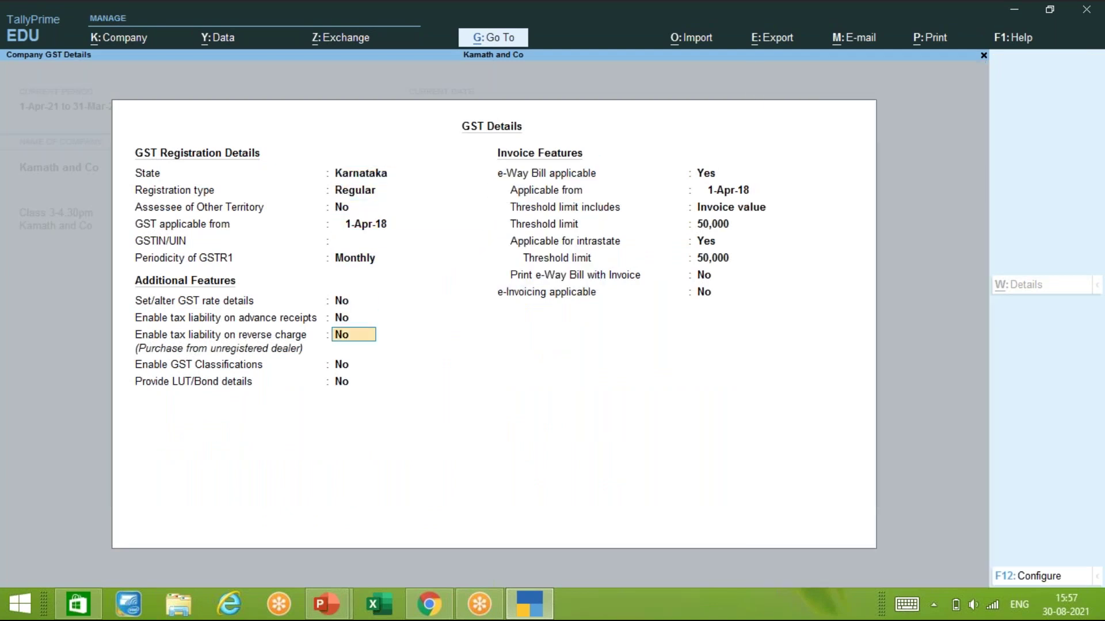
pyautogui.press('Return')
pyautogui.press('Return')
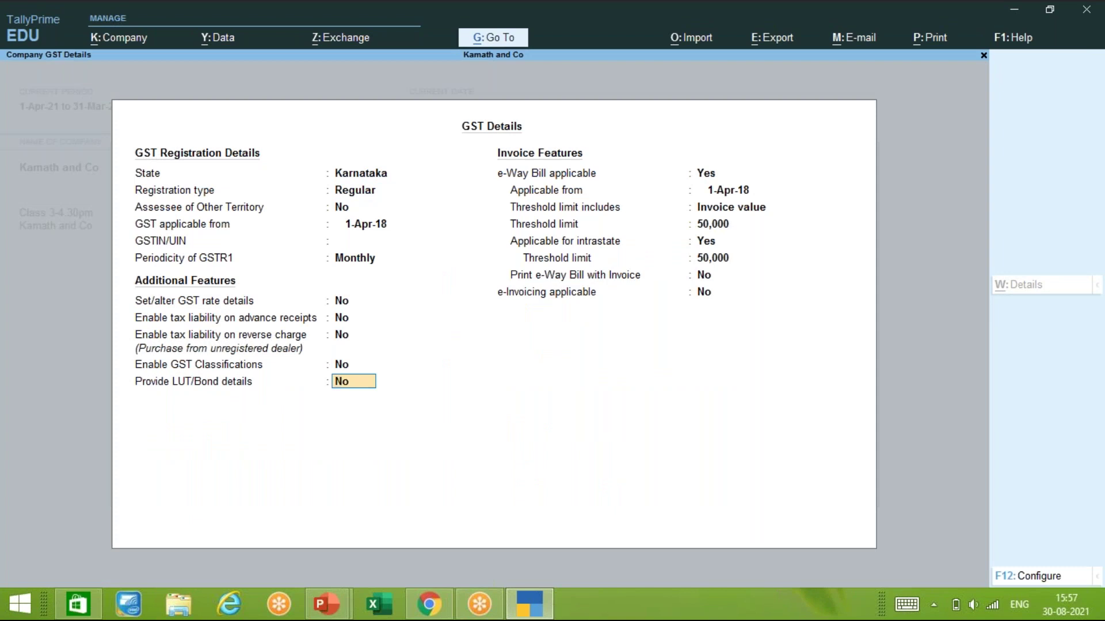
pyautogui.press('Return')
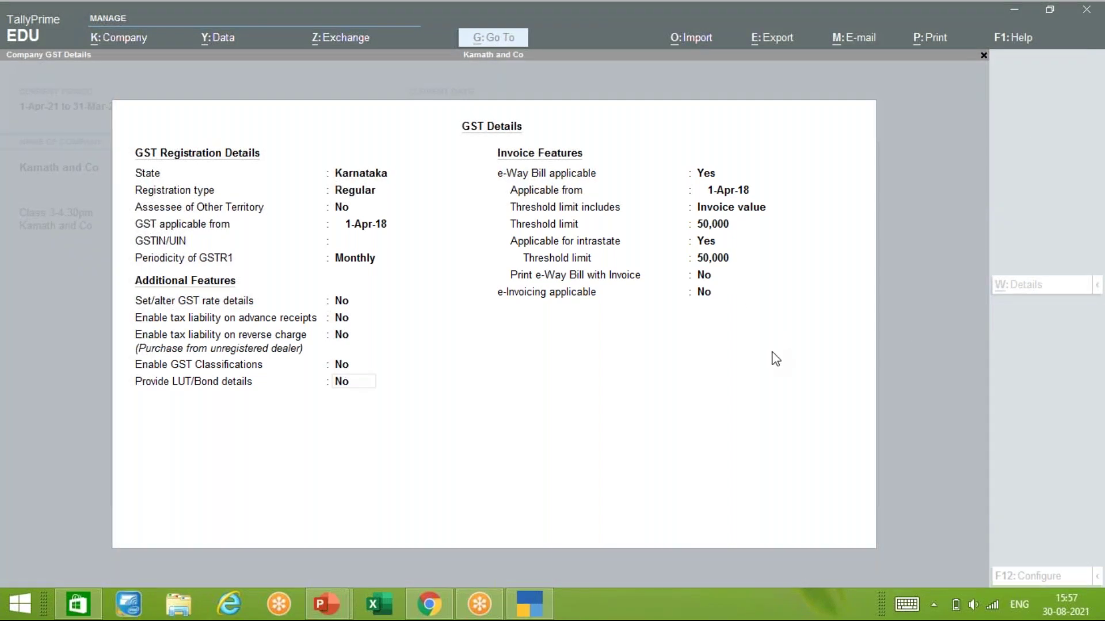
pyautogui.click(610, 313)
pyautogui.press('Return')
pyautogui.press('Return')
pyautogui.press('Return')
pyautogui.press('Return')
pyautogui.press('Return')
pyautogui.press('Return')
pyautogui.press('Return')
pyautogui.press('Return')
pyautogui.press('Return')
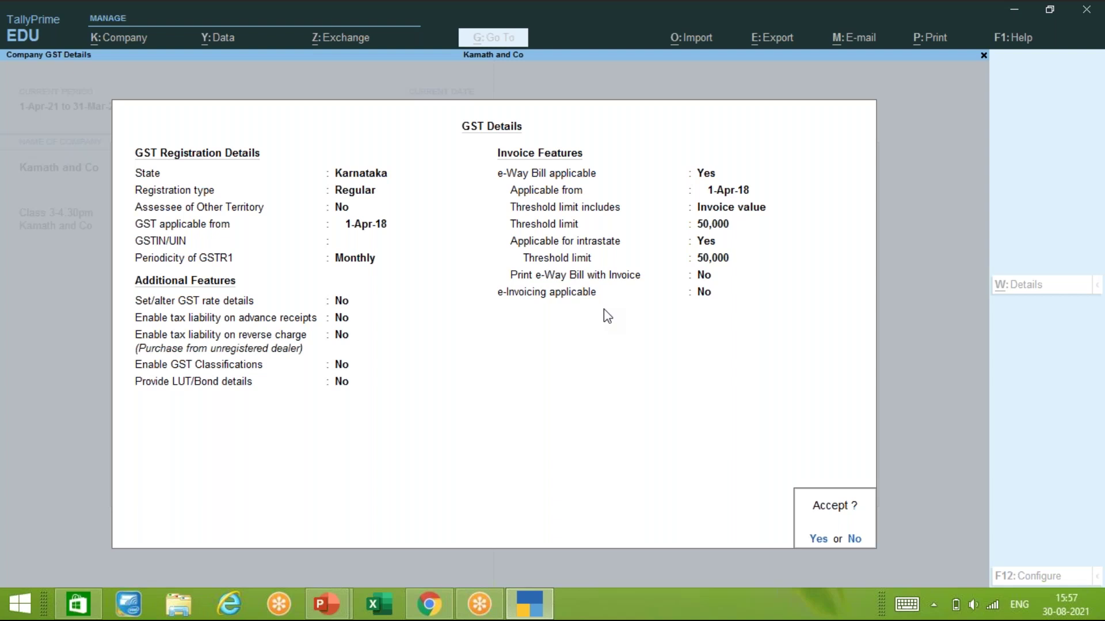
pyautogui.press('Return')
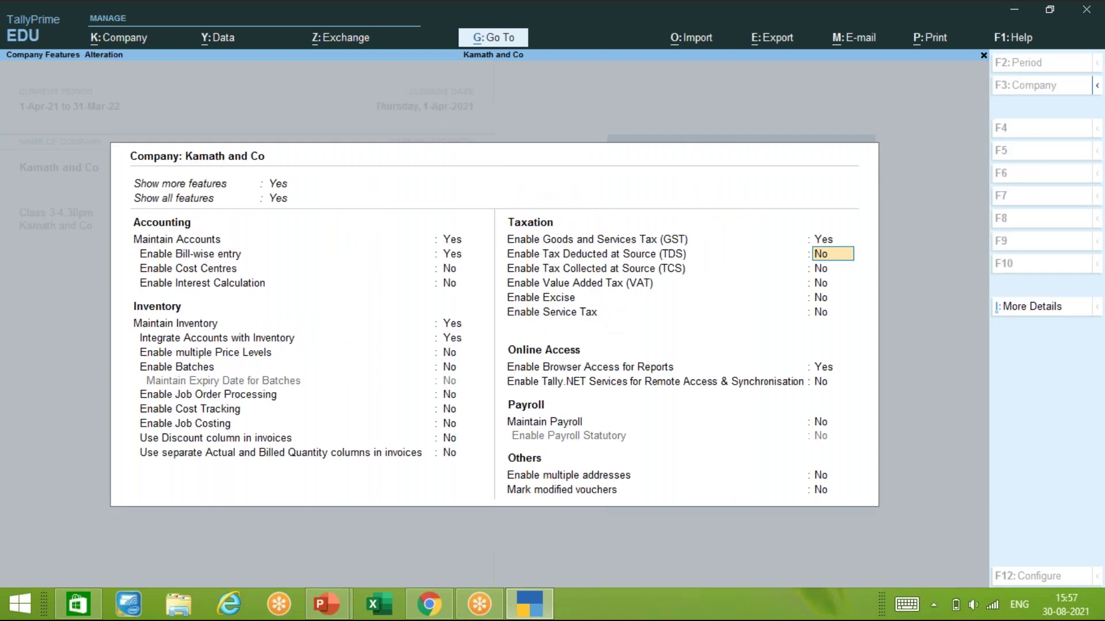
pyautogui.press('ctrl')
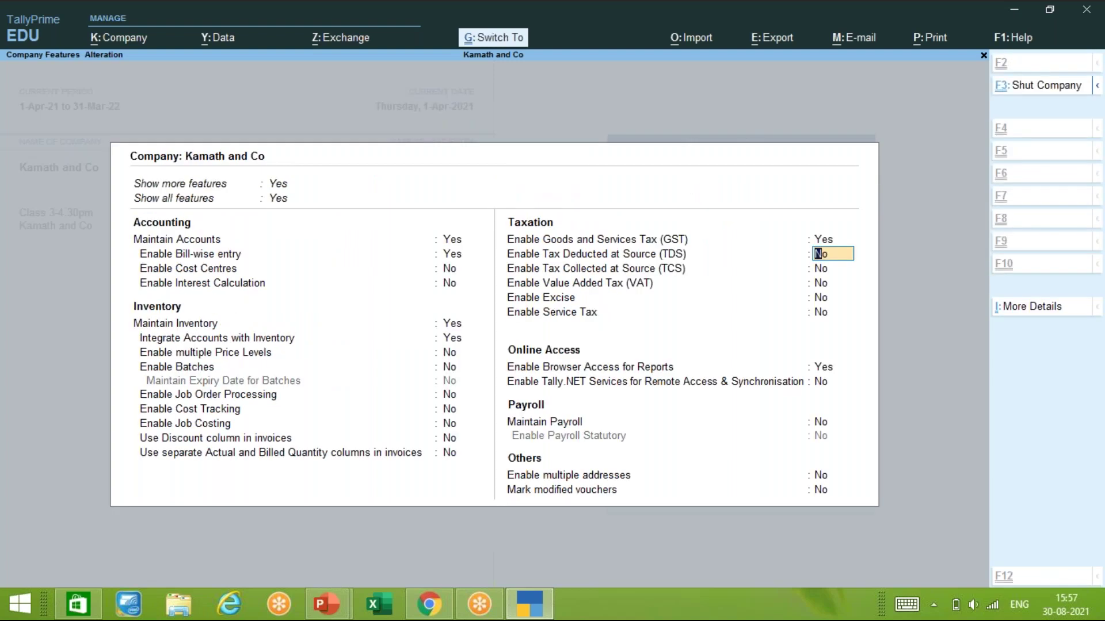
pyautogui.hotkey('ctrl', 'a')
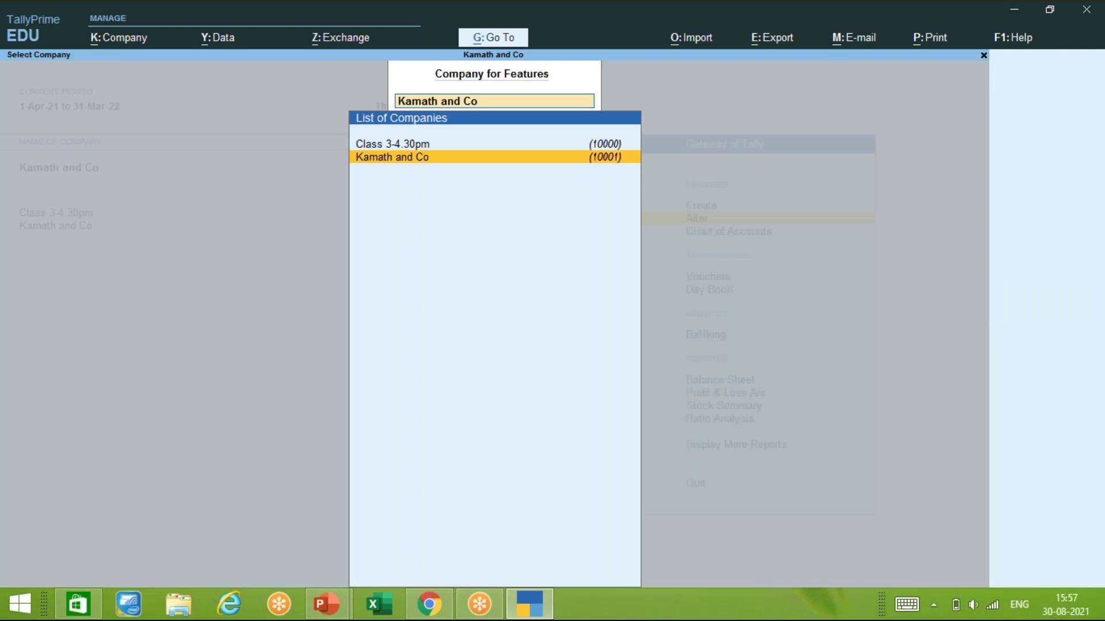
pyautogui.press('Return')
pyautogui.press('Escape')
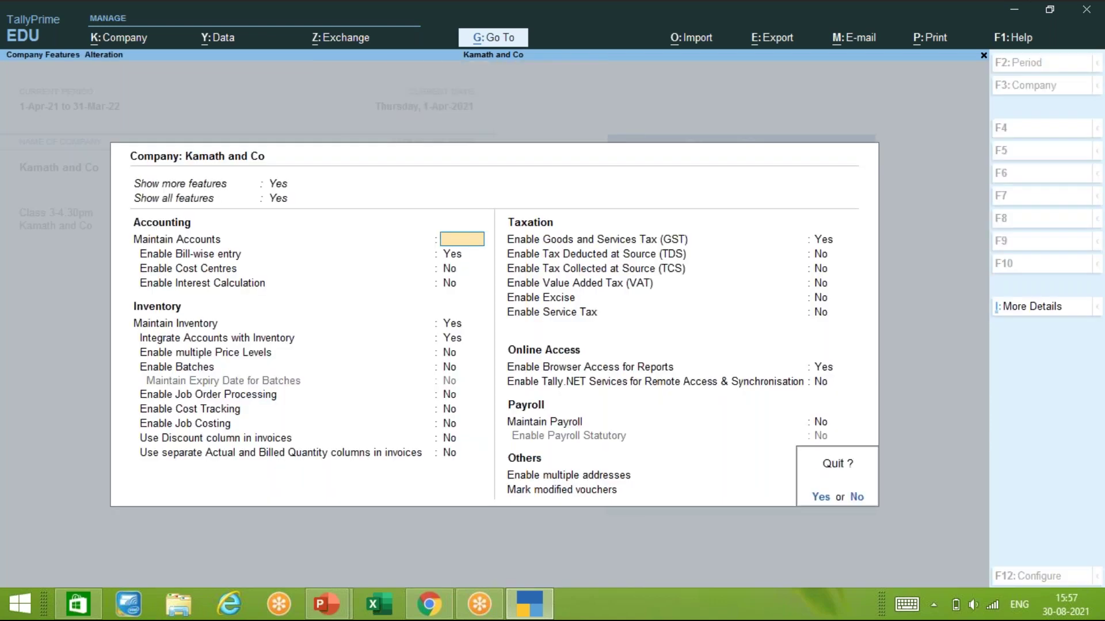
pyautogui.press('y')
pyautogui.press('Escape')
pyautogui.press('Escape')
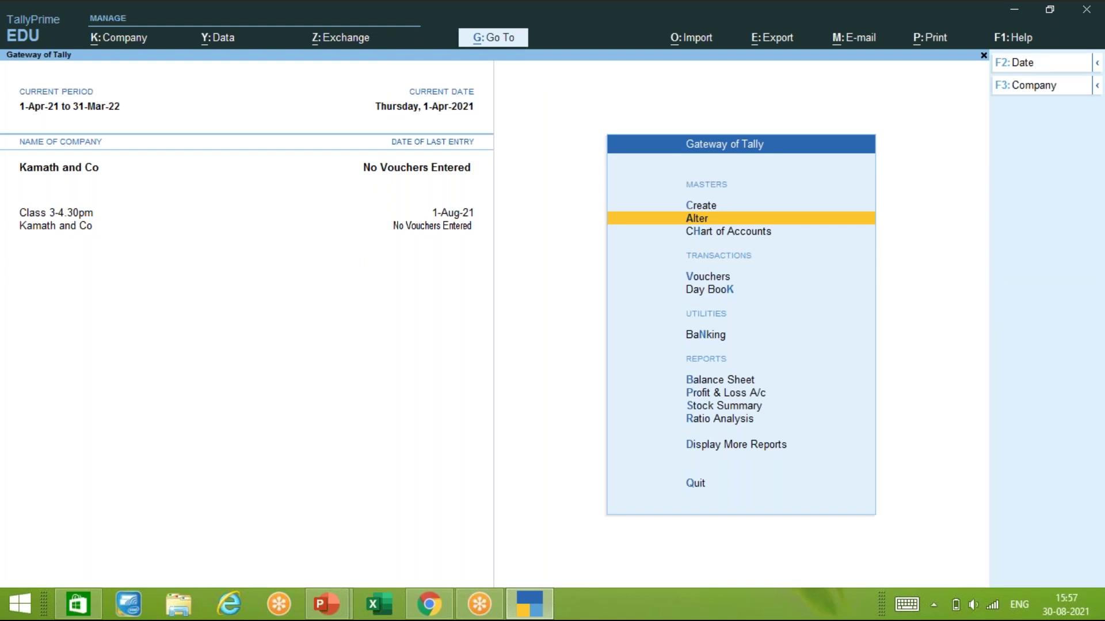
# - Start creating a new Unit inventory master for Kamath and Co
pyautogui.press('Down')
pyautogui.press('Up')
pyautogui.press('Up')
pyautogui.press('Return')
pyautogui.press('Down')
pyautogui.press('Down')
pyautogui.press('Down')
pyautogui.press('Down')
pyautogui.press('Down')
pyautogui.press('Down')
pyautogui.press('Down')
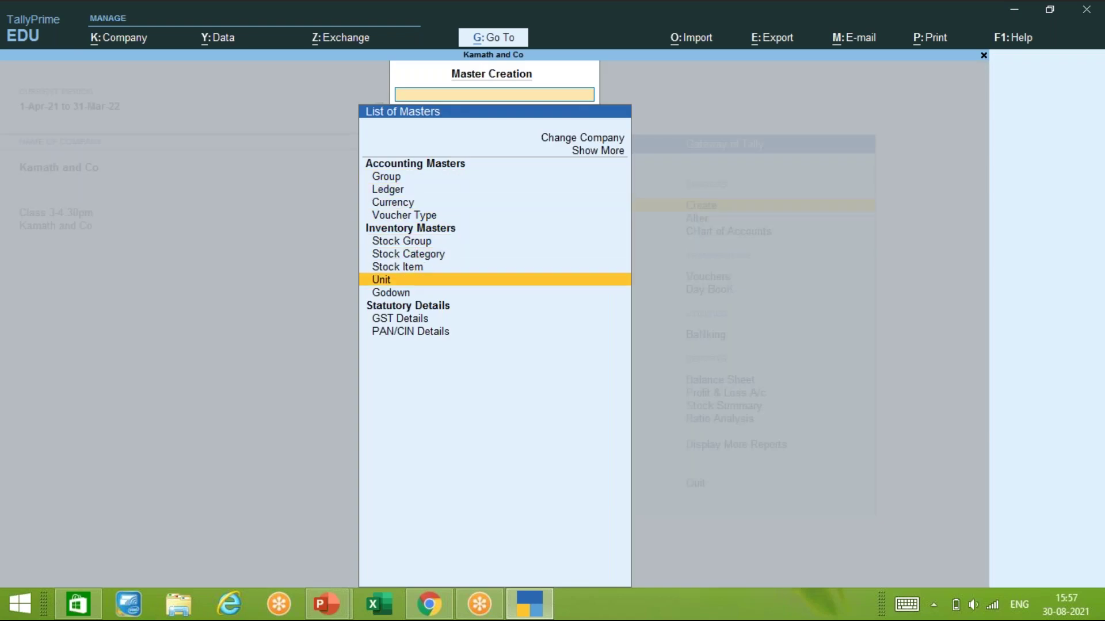
pyautogui.press('Return')
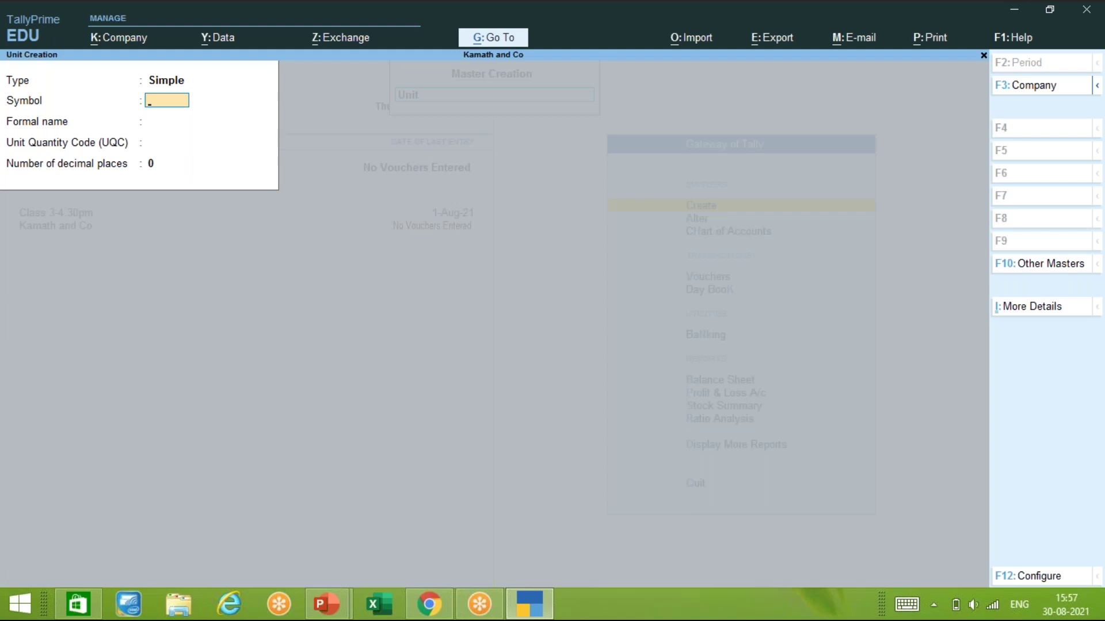
# - Enter kg as the simple unit's symbol and Kilograms as its formal name
pyautogui.write('kg')
pyautogui.press('Return')
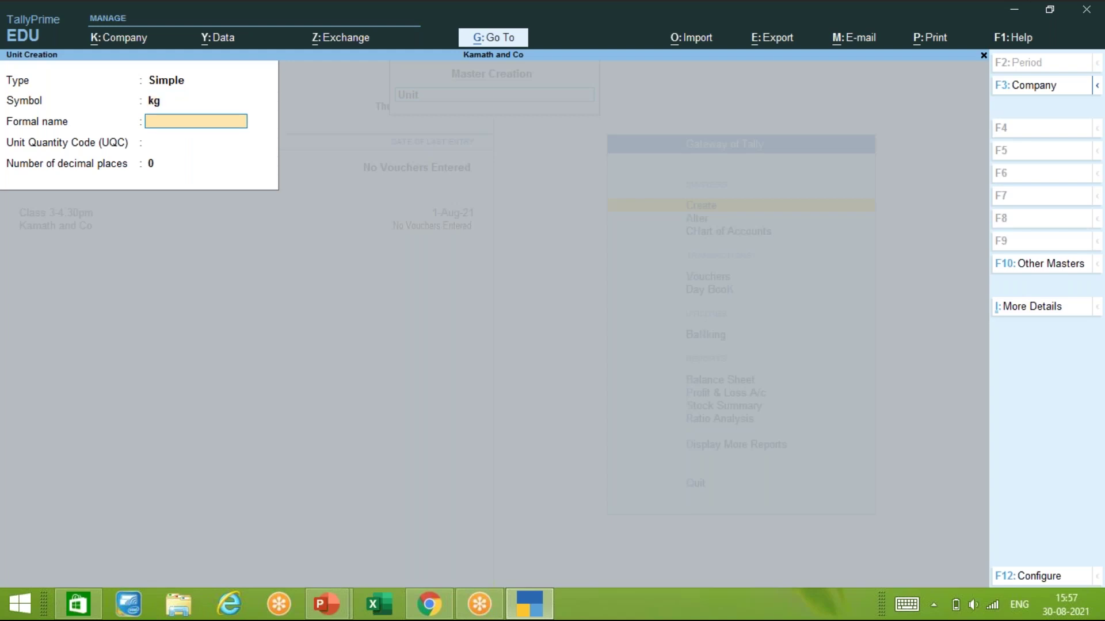
pyautogui.write('Kilograms')
pyautogui.press('Return')
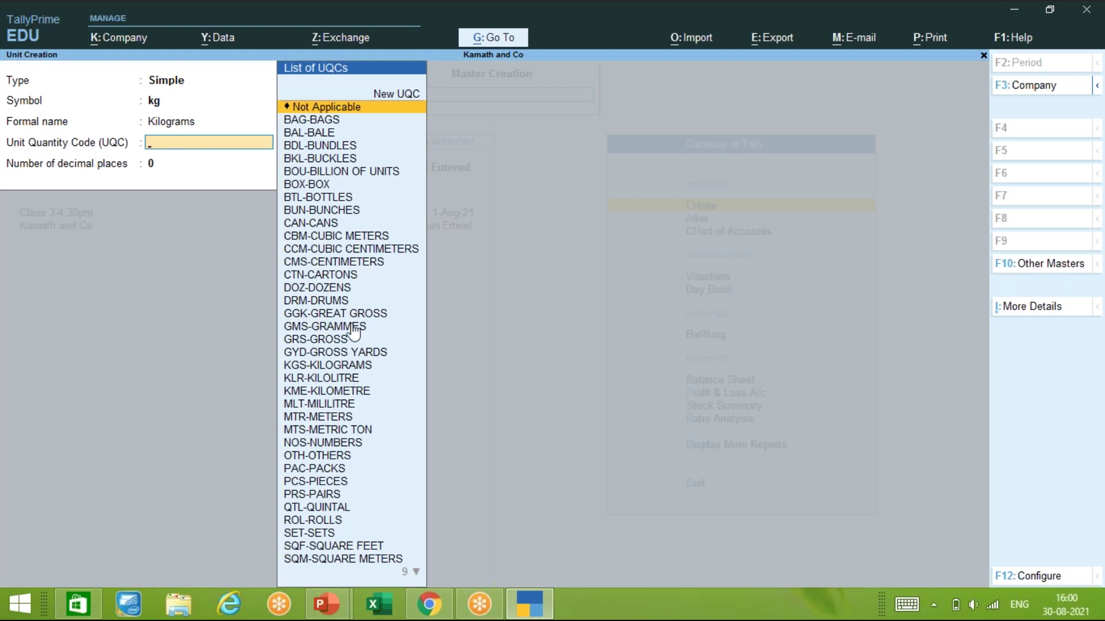
# - Examine the full list of Unit Quantity Codes (UQC) available for the kg unit
pyautogui.scroll(-1, 358, 293)
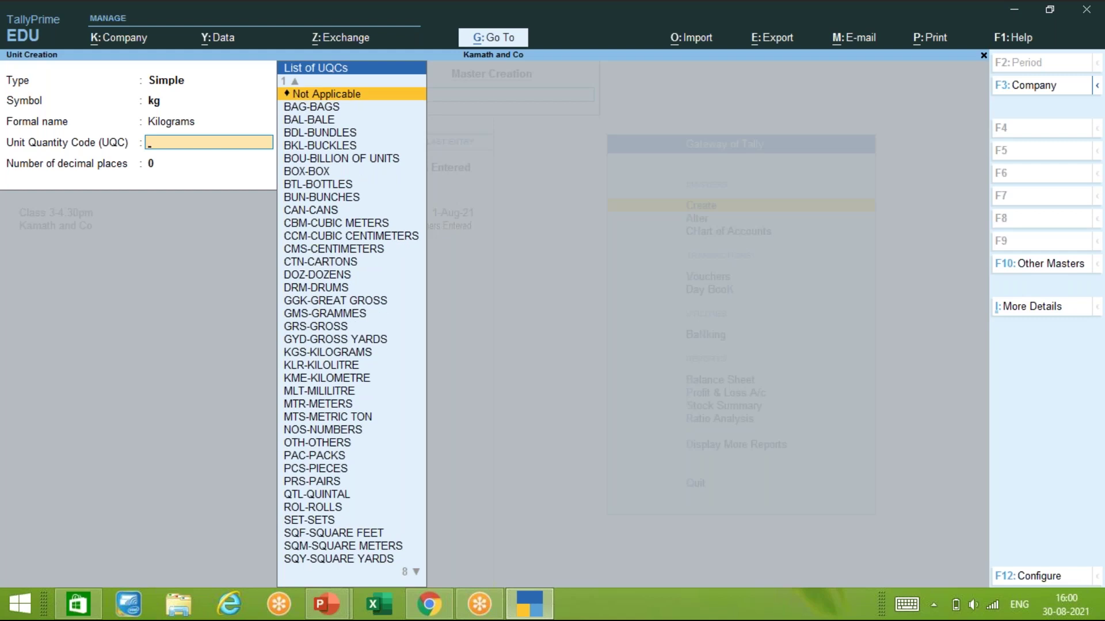
pyautogui.scroll(-5, 351, 322)
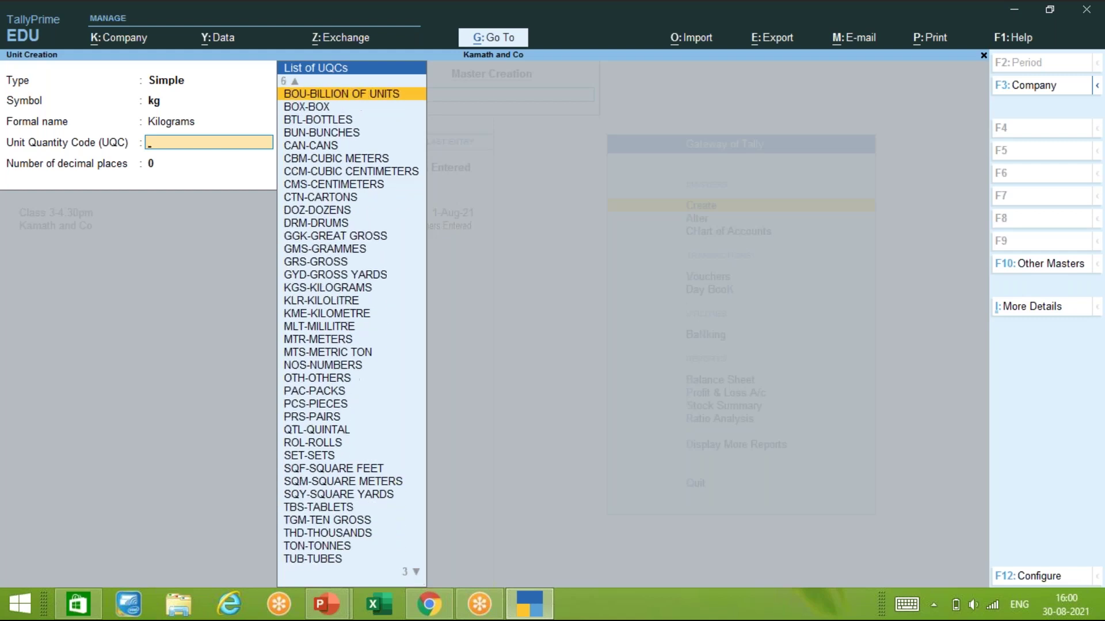
pyautogui.scroll(-1, 430, 575)
pyautogui.scroll(-2, 424, 578)
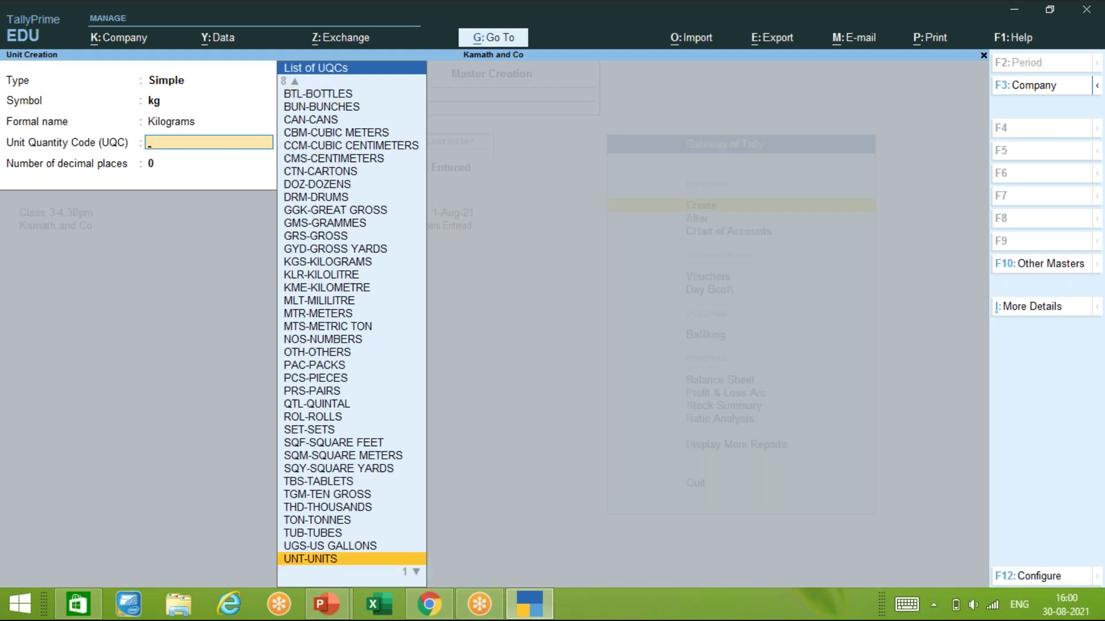
pyautogui.scroll(-1, 351, 332)
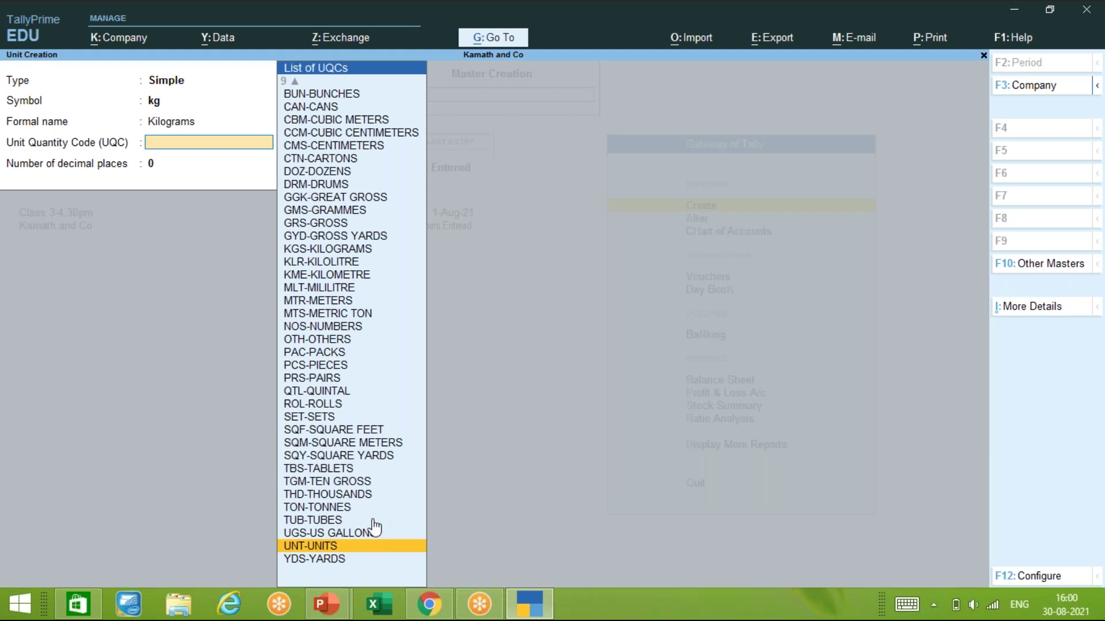
pyautogui.scroll(3, 376, 527)
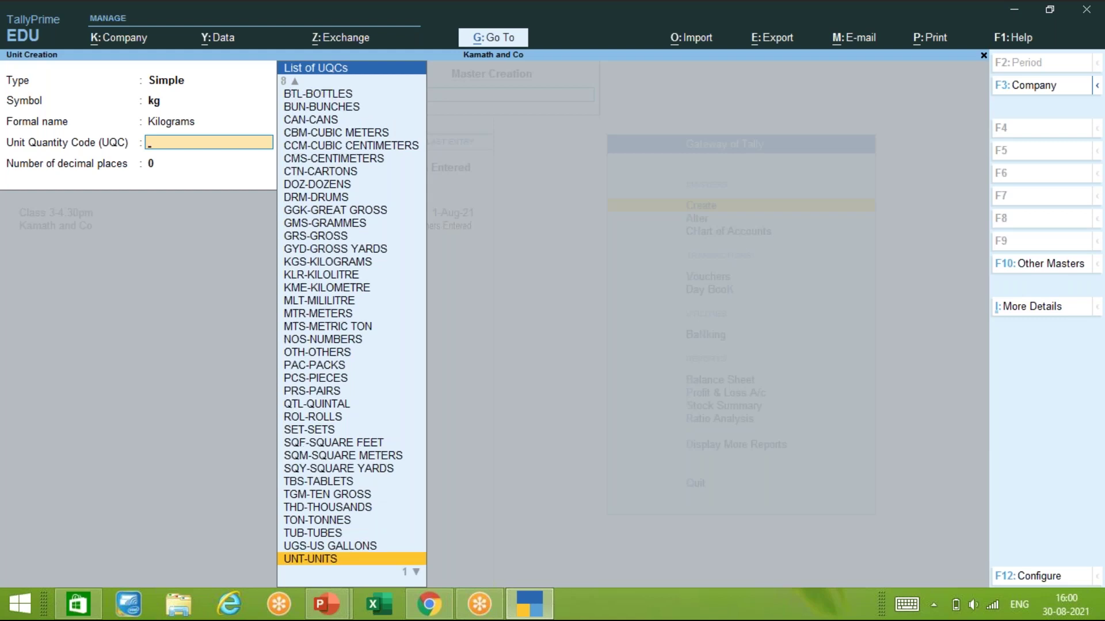
pyautogui.scroll(2, 299, 80)
pyautogui.click(301, 78)
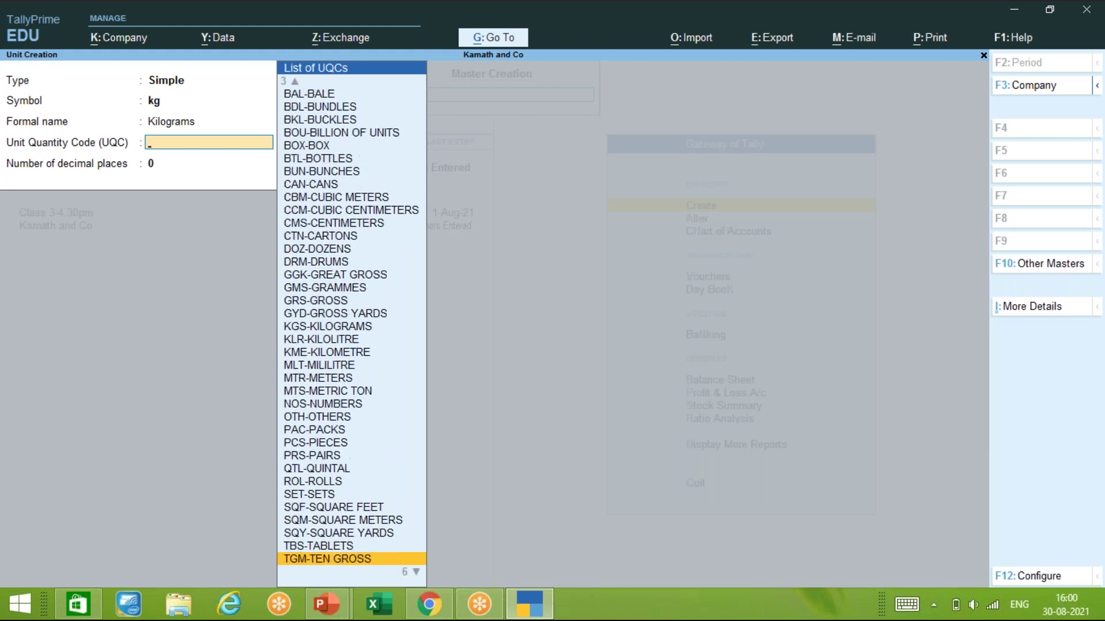
pyautogui.click(298, 93)
pyautogui.click(297, 80)
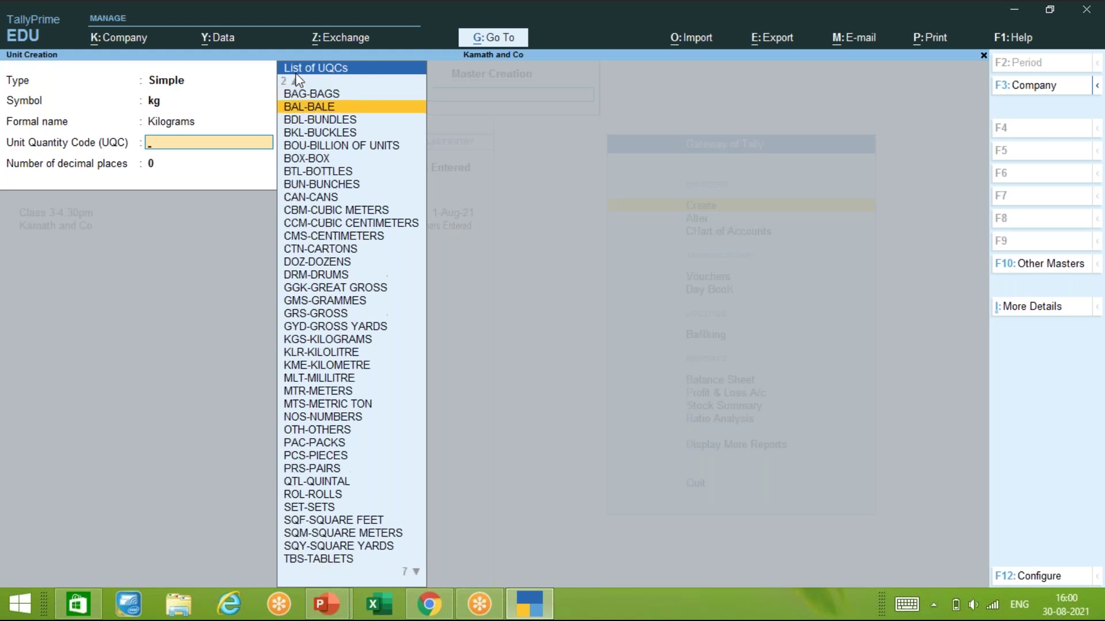
pyautogui.click(300, 79)
pyautogui.click(301, 79)
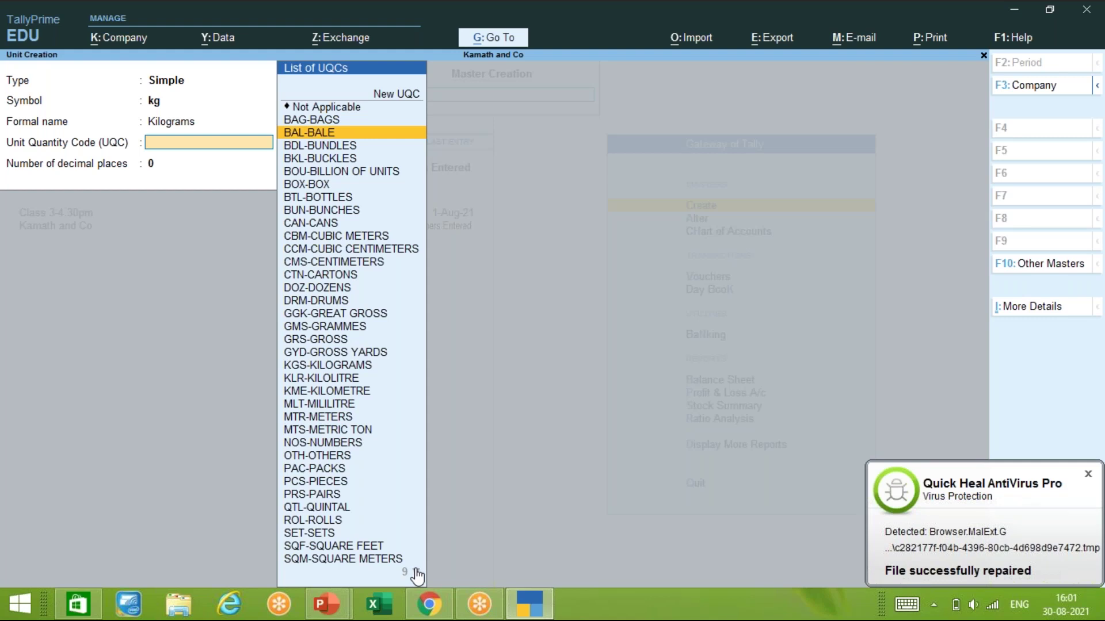
pyautogui.scroll(-3, 416, 575)
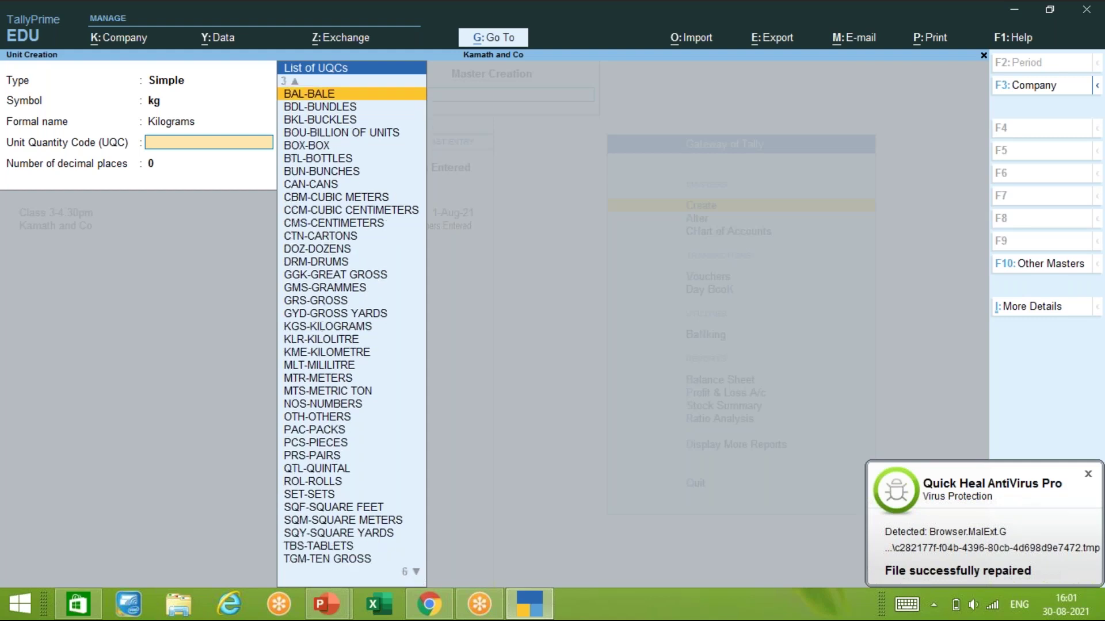
pyautogui.scroll(-1, 417, 576)
pyautogui.scroll(-4, 351, 332)
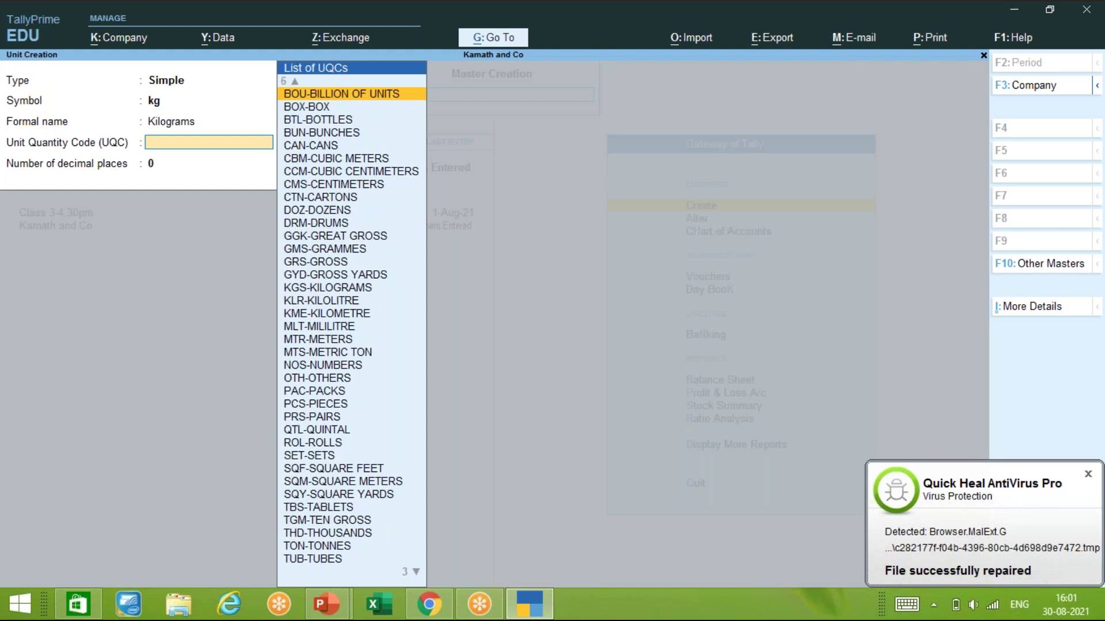
pyautogui.scroll(-1, 351, 332)
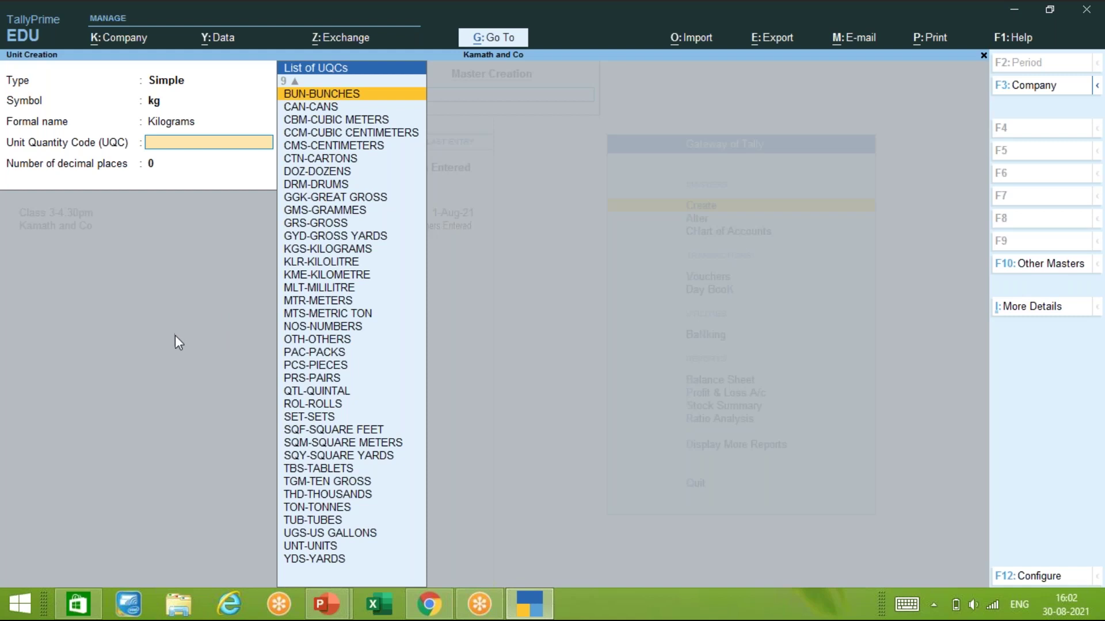
# - Discard the unfinished kg unit for Kamath and Co and return to the Gateway of Tally
pyautogui.press('Escape')
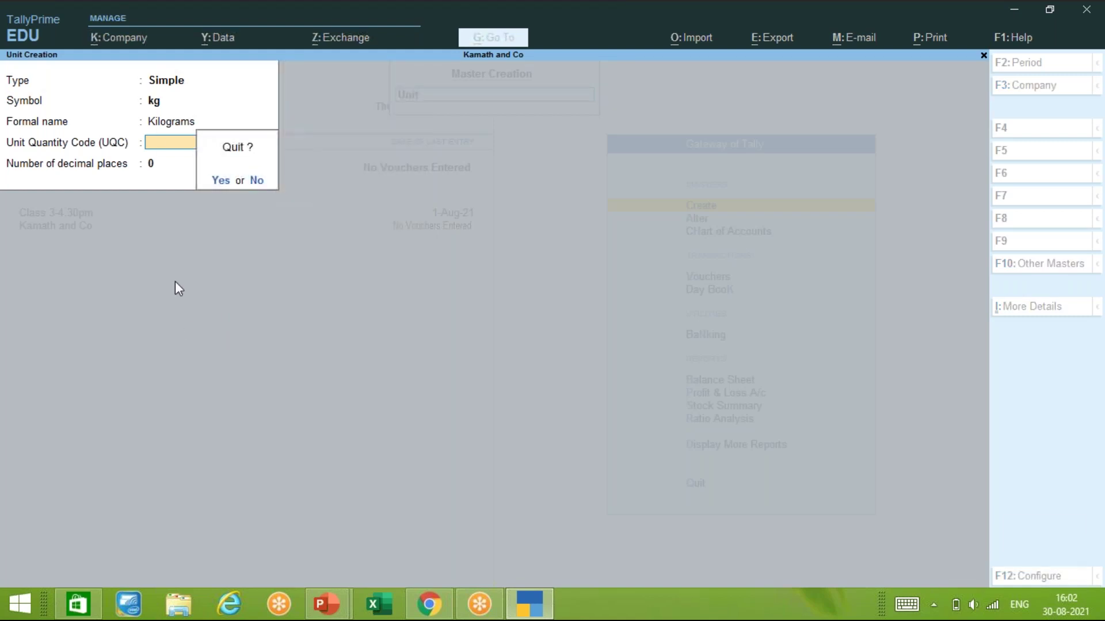
pyautogui.press('y')
pyautogui.press('Escape')
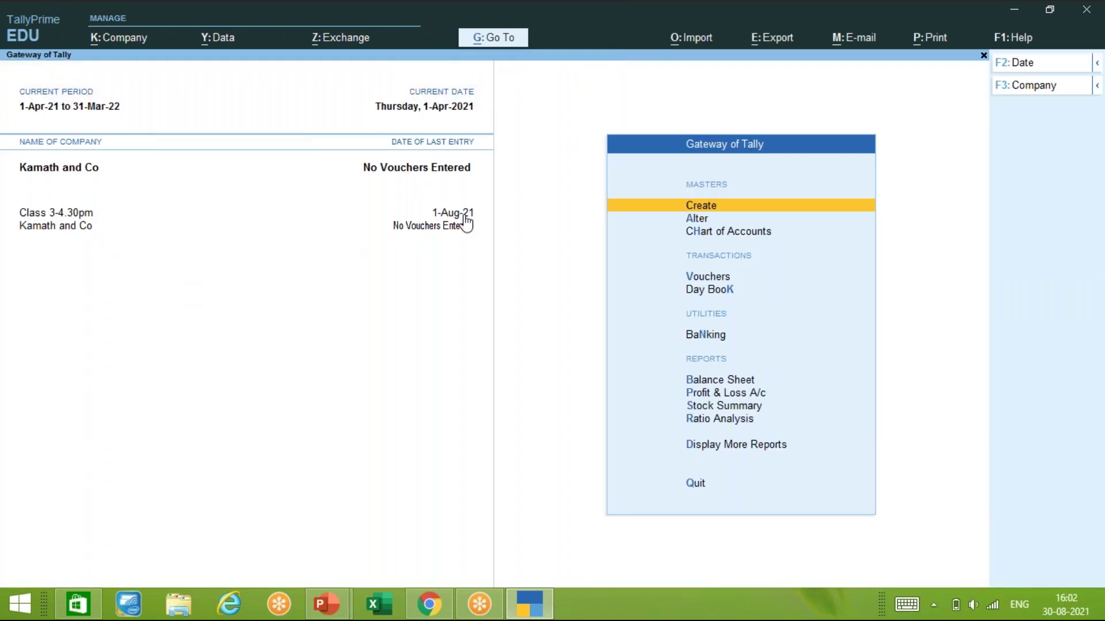
pyautogui.press('alt')
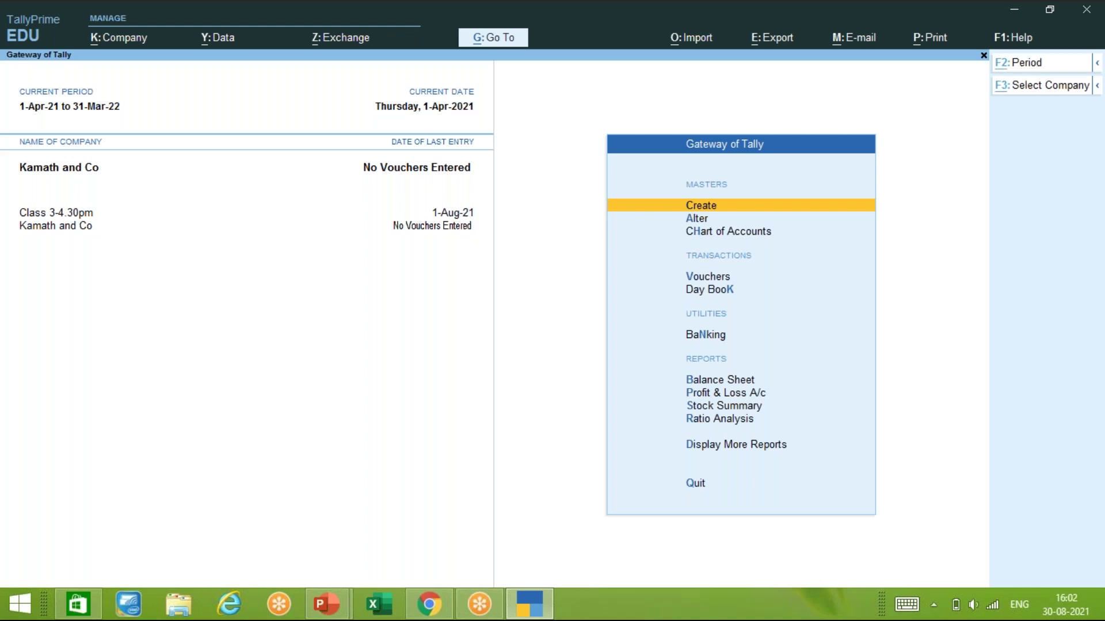
pyautogui.hotkey('alt', 'F3')
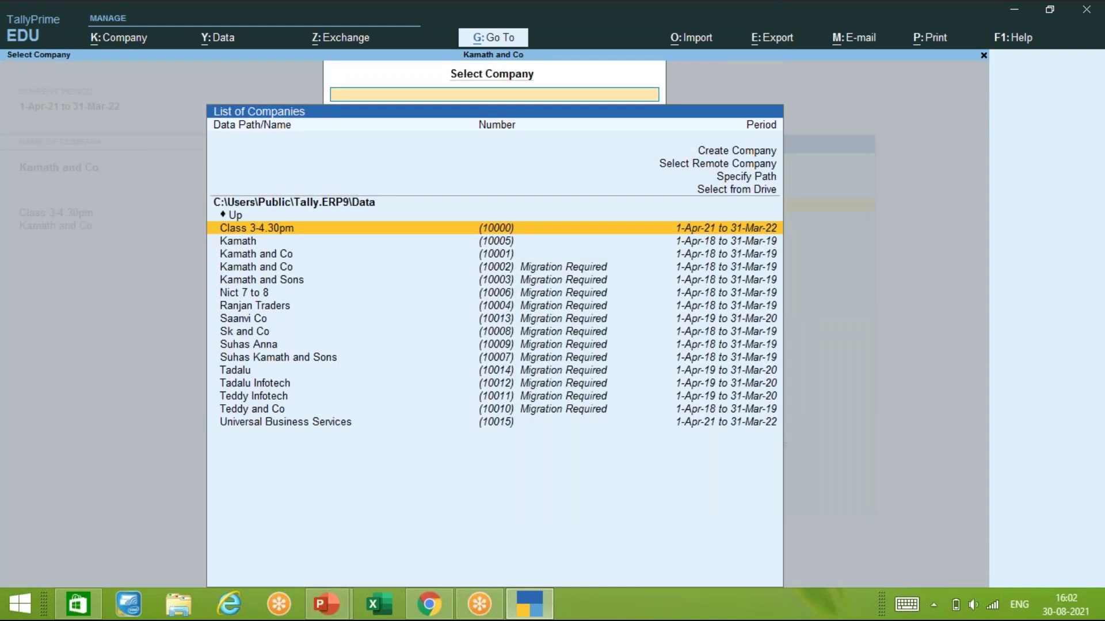
pyautogui.press('Down')
pyautogui.press('Down')
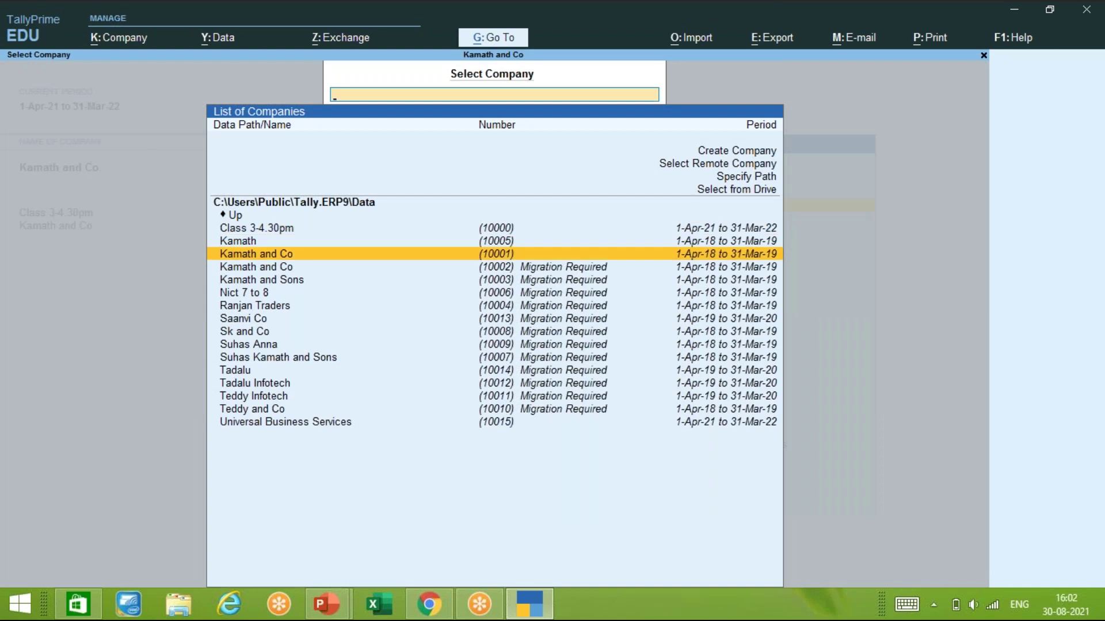
pyautogui.press('Return')
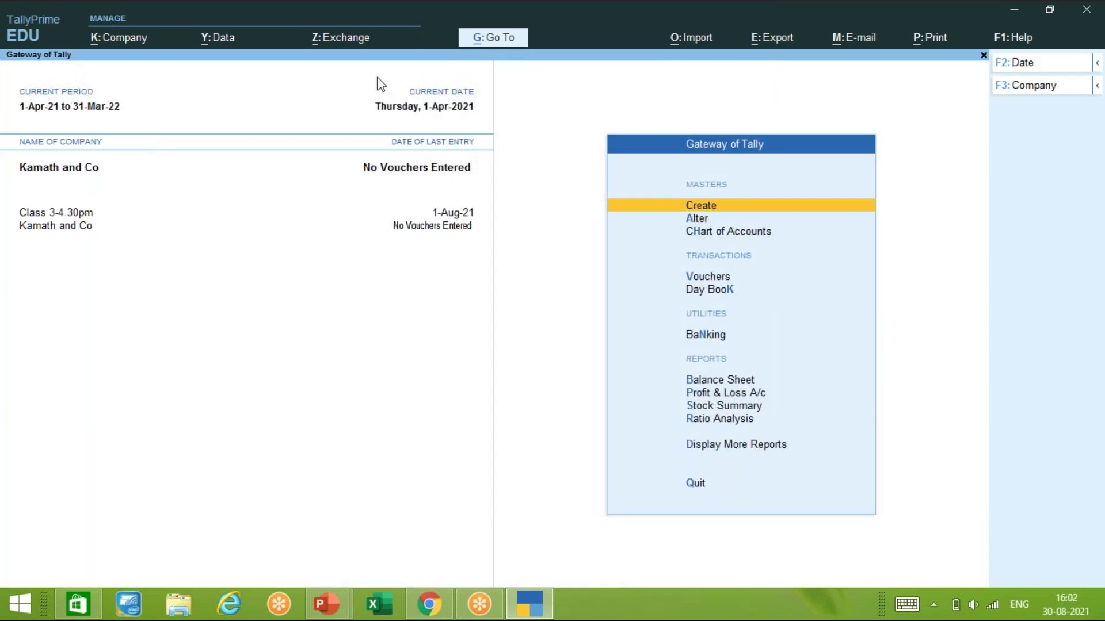
# - Shut the company Kamath and Co (10001), leaving Class 3-4.30pm open at the Gateway of Tally
pyautogui.hotkey('alt', 'k')
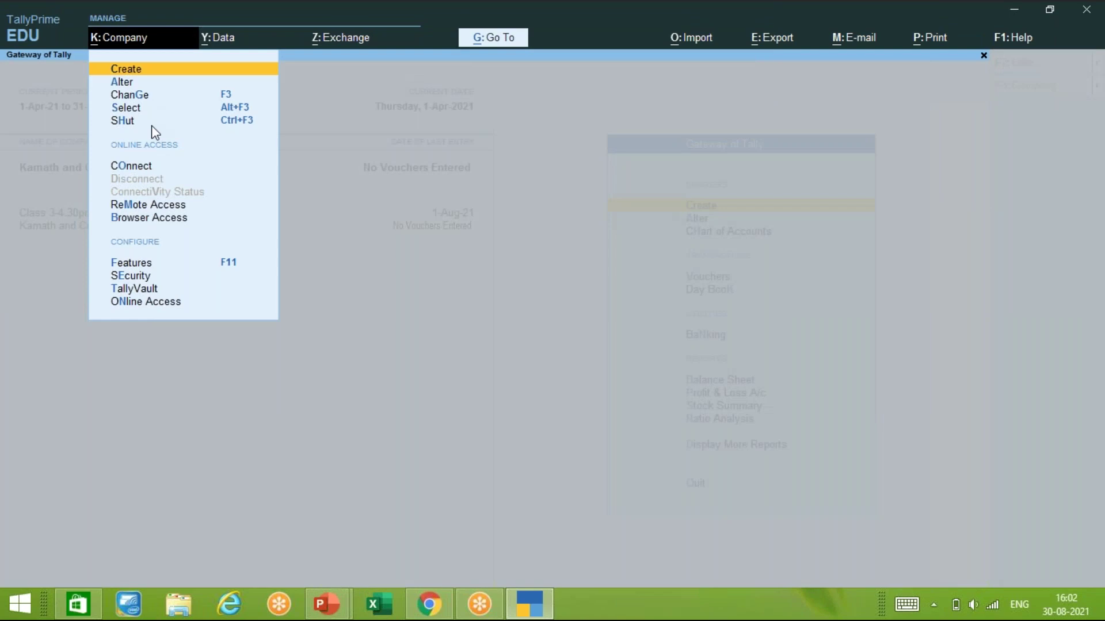
pyautogui.click(158, 117)
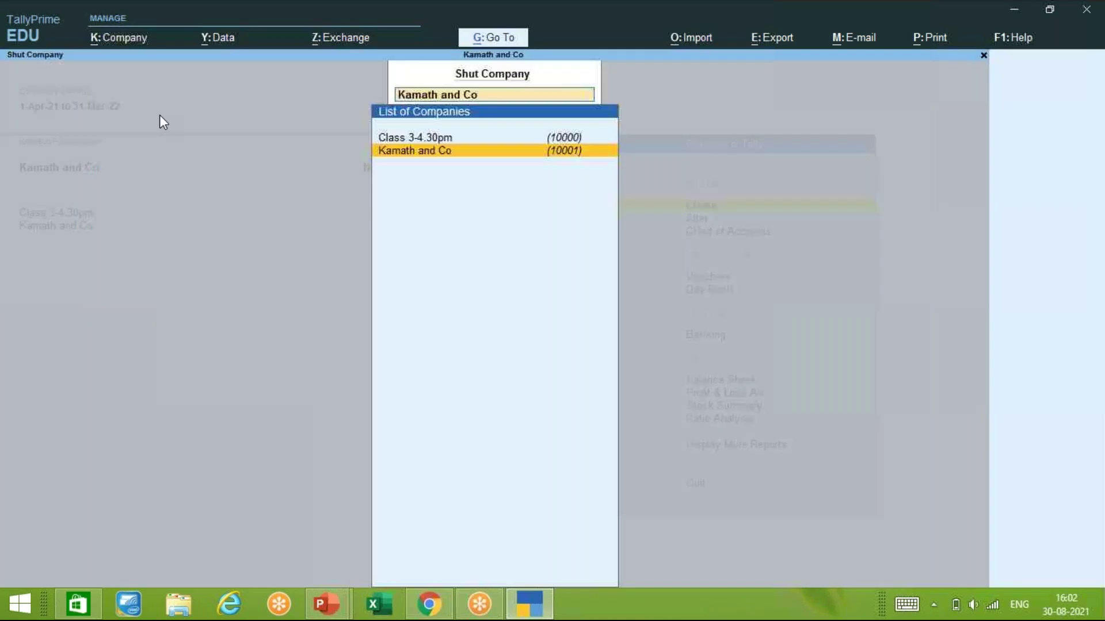
pyautogui.click(461, 152)
pyautogui.press('Return')
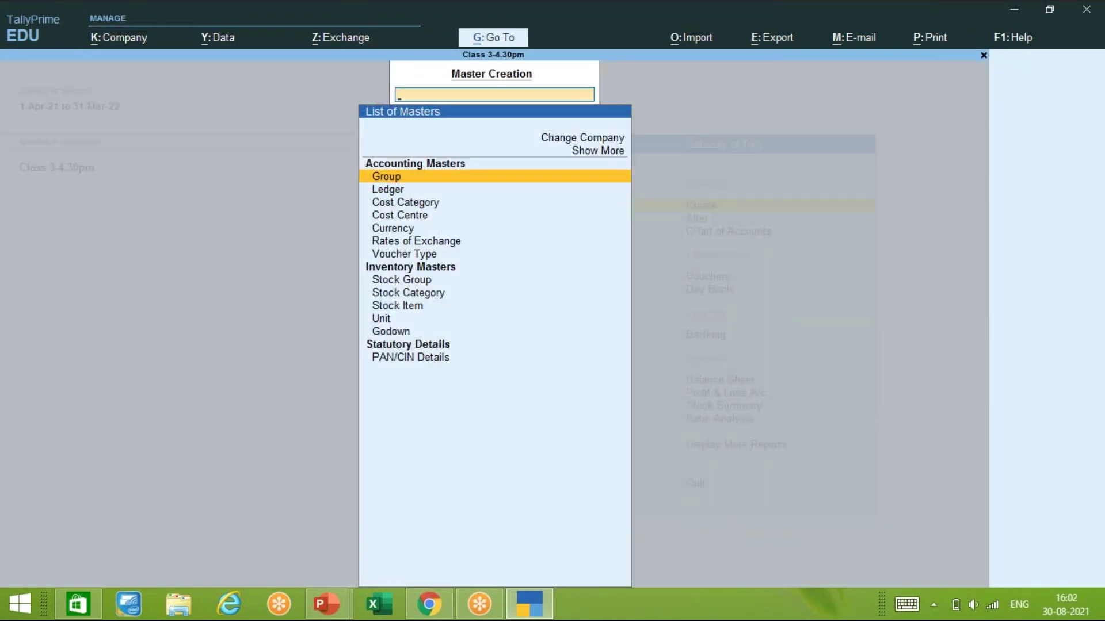
pyautogui.press('Escape')
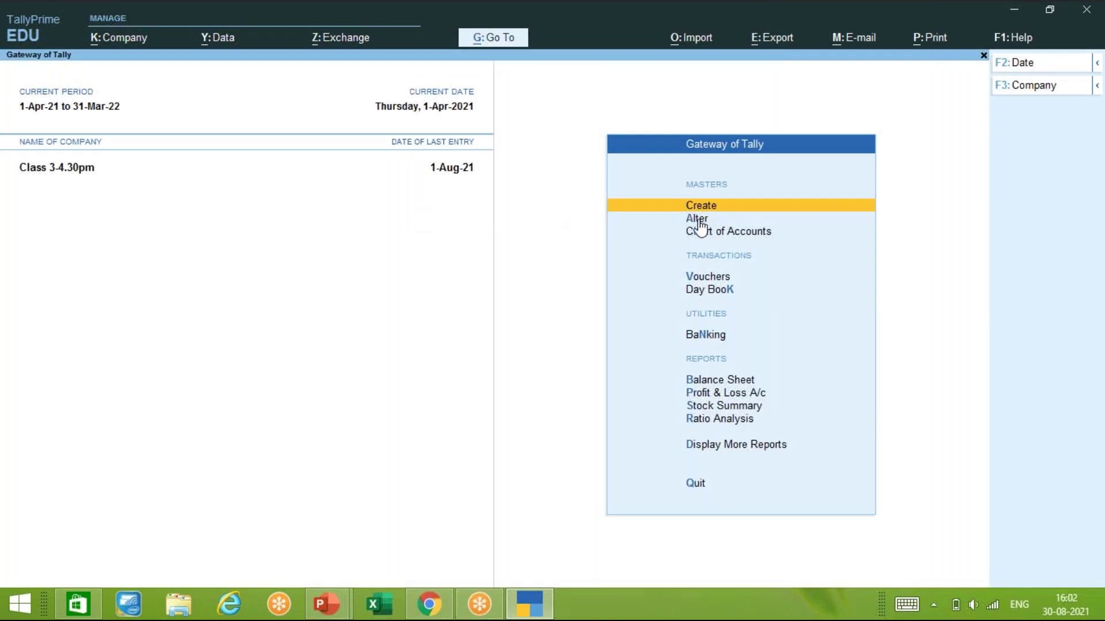
# - Start creating a new Unit inventory master in Class 3-4.30pm and set its type to Simple
pyautogui.press('Return')
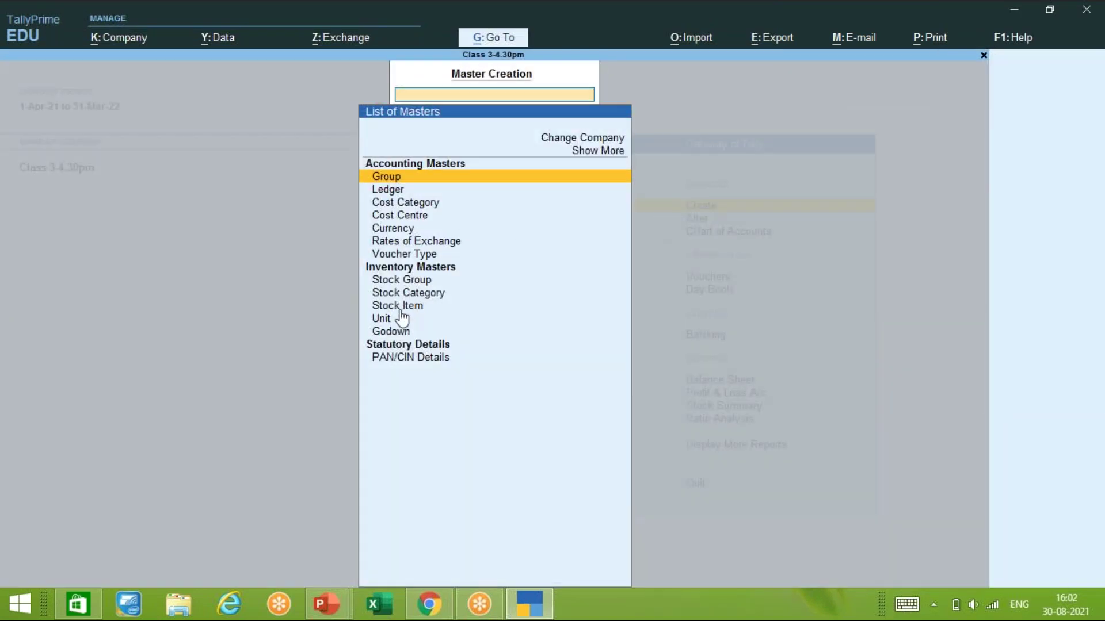
pyautogui.scroll(-7, 395, 285)
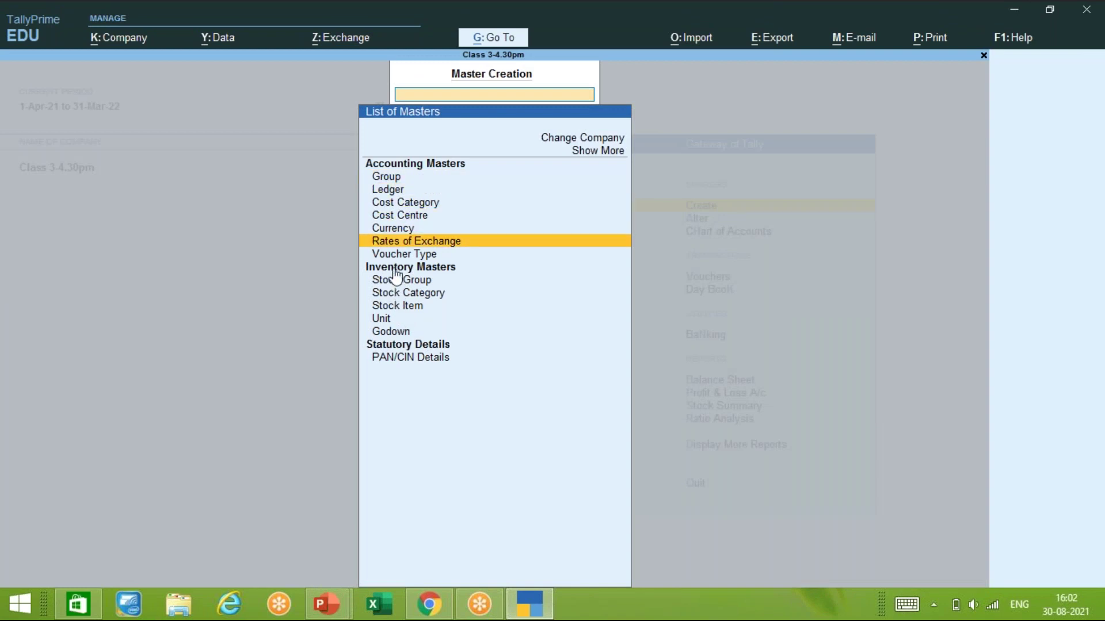
pyautogui.scroll(-4, 394, 270)
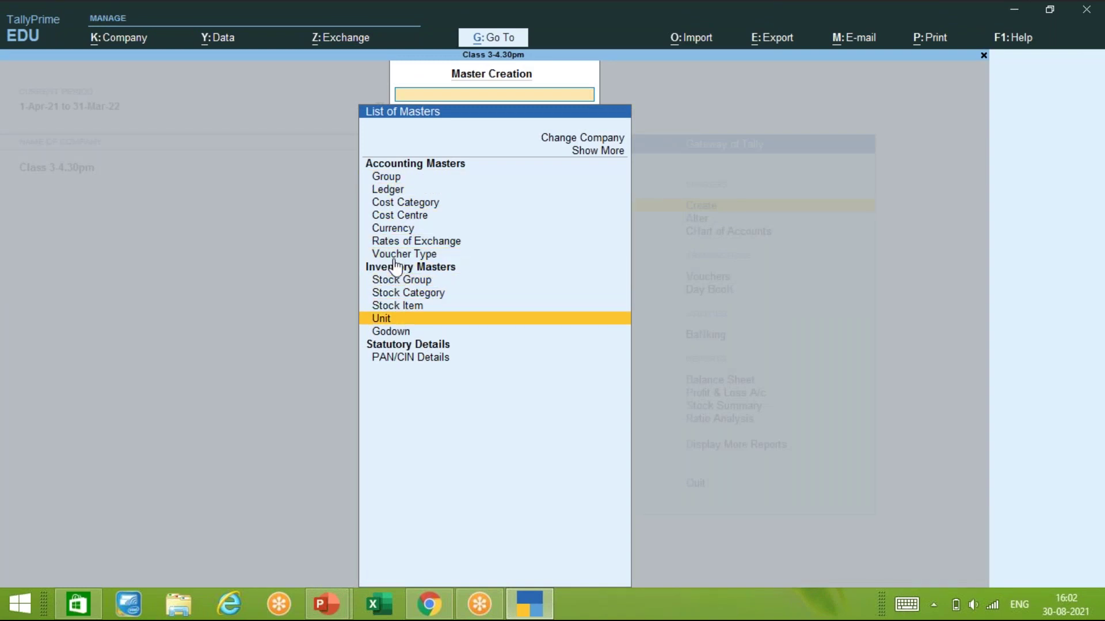
pyautogui.press('Return')
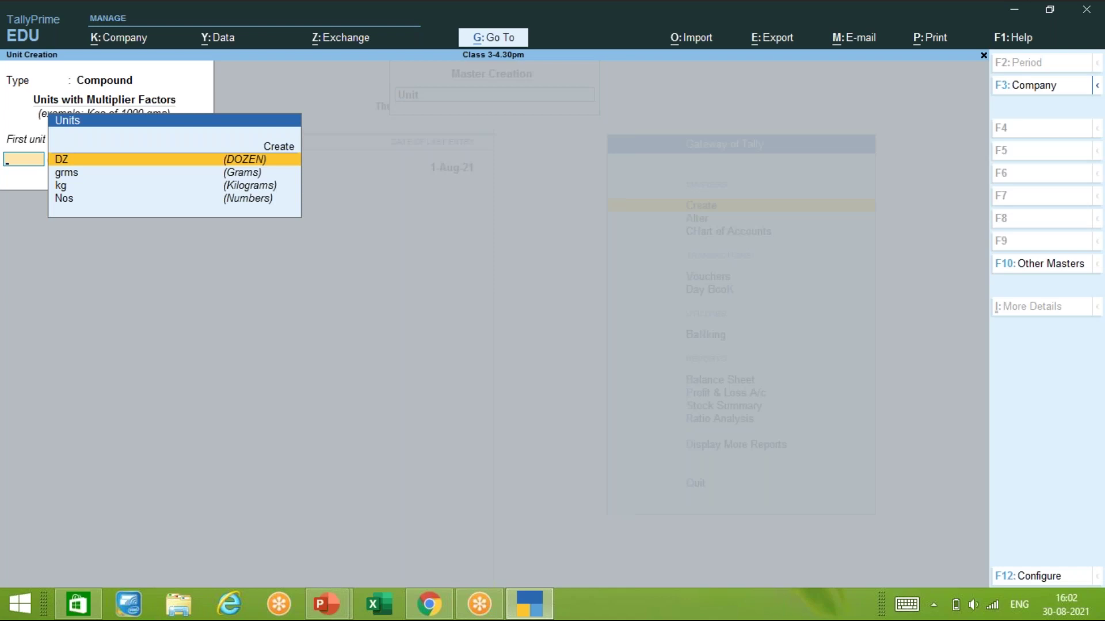
pyautogui.press('BackSpace')
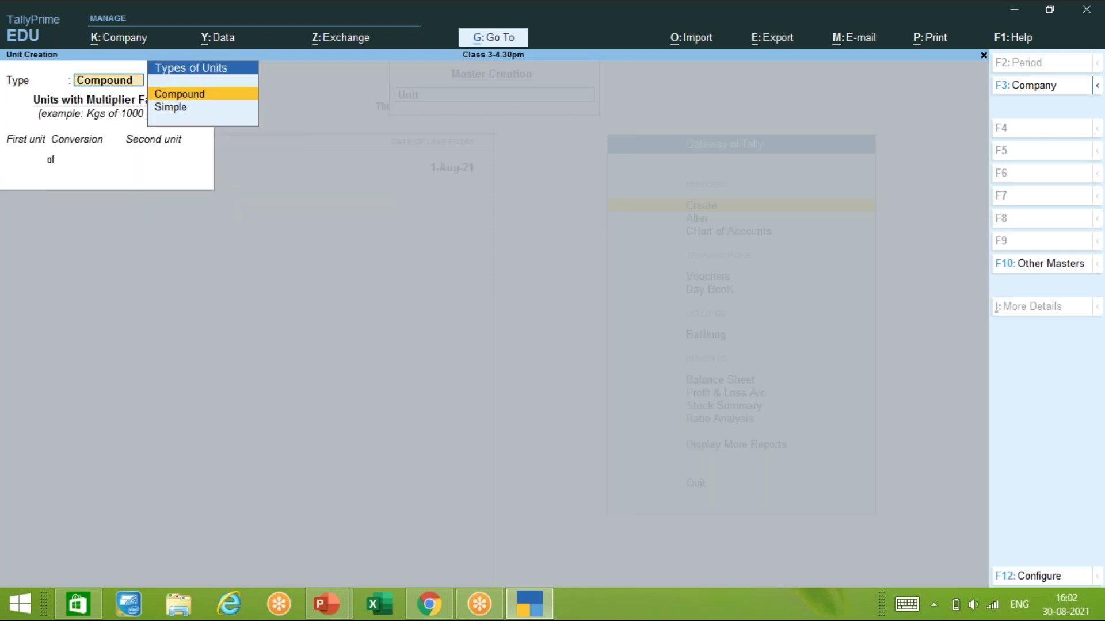
pyautogui.press('Down')
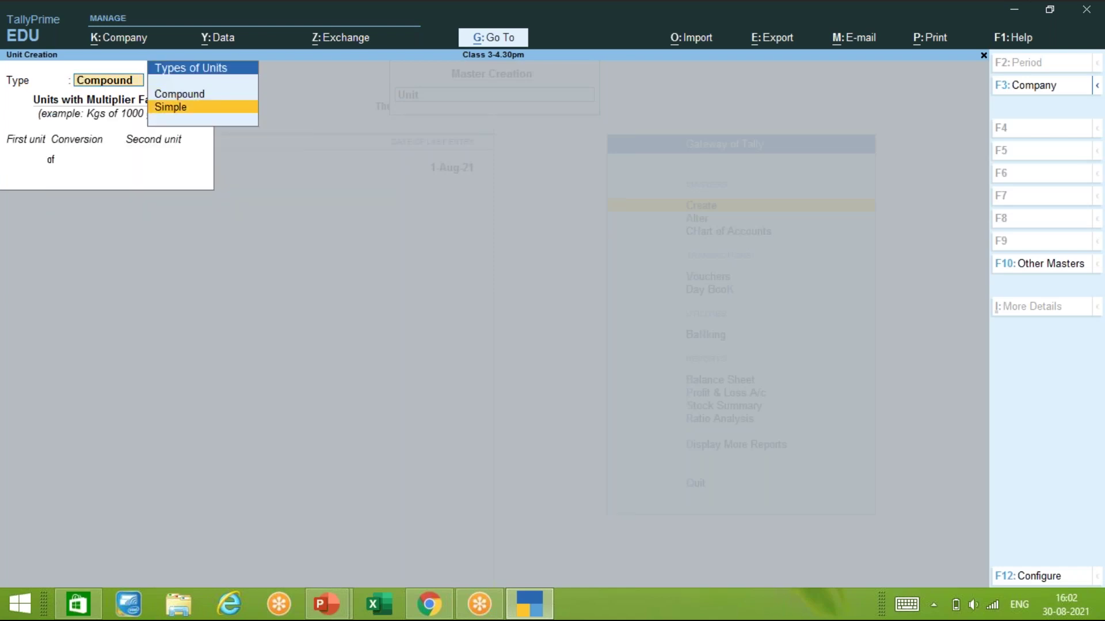
pyautogui.press('Return')
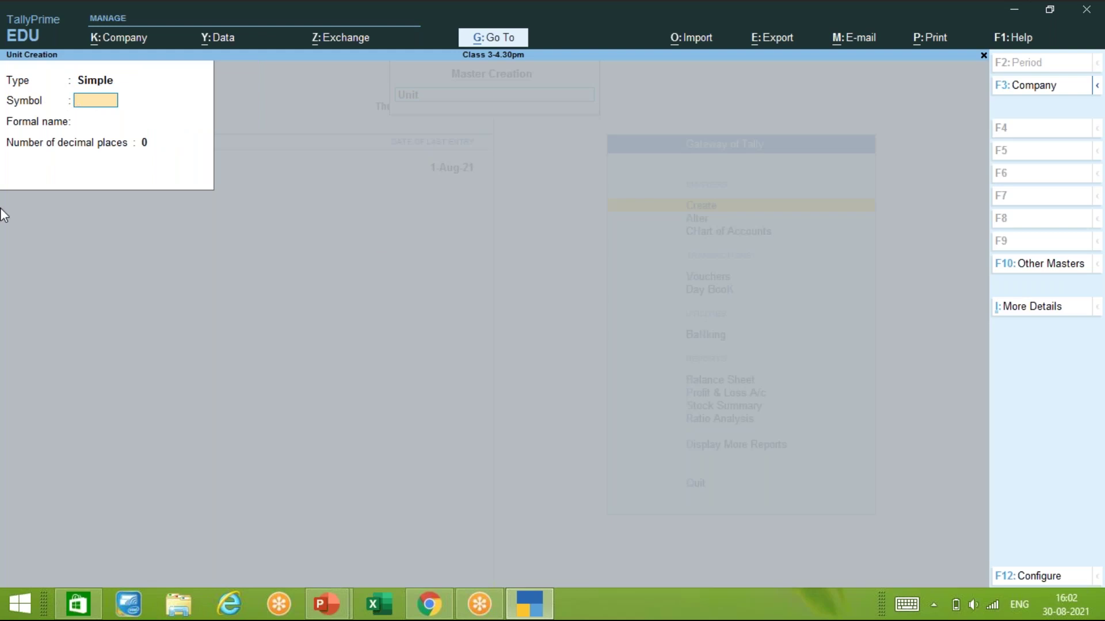